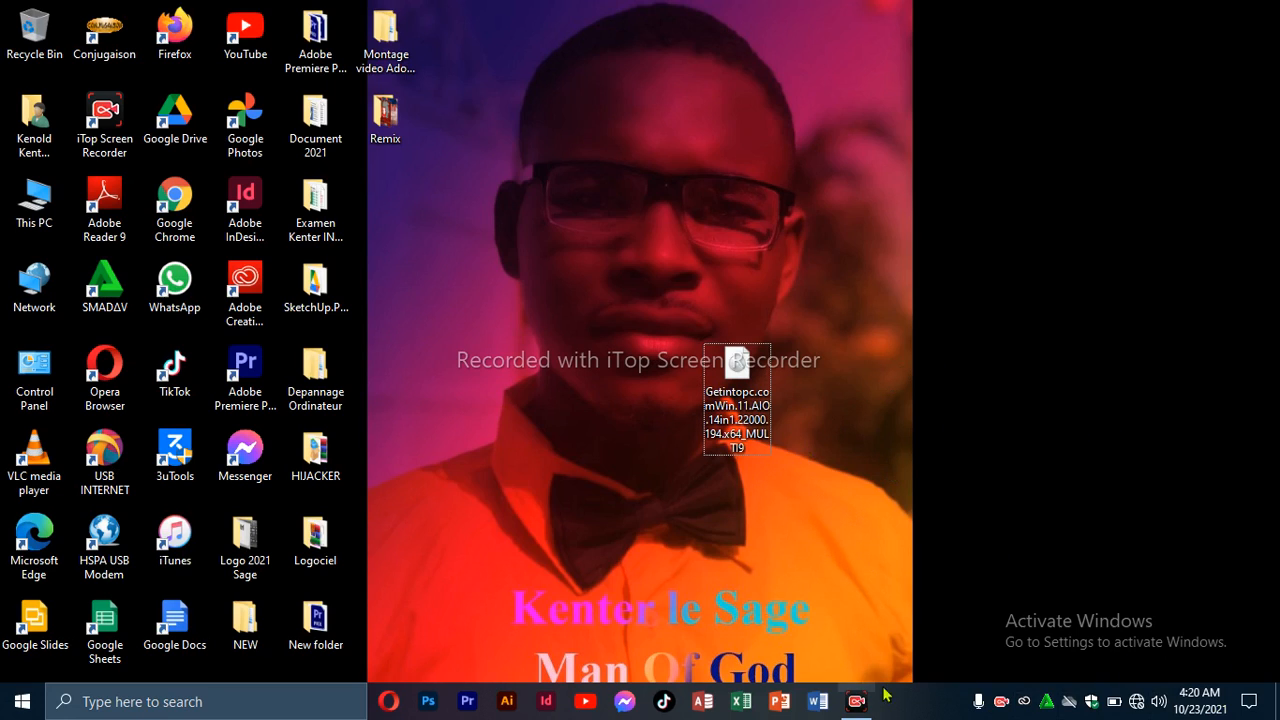
Launch Microsoft Word from its taskbar icon.
left_click(824, 704)
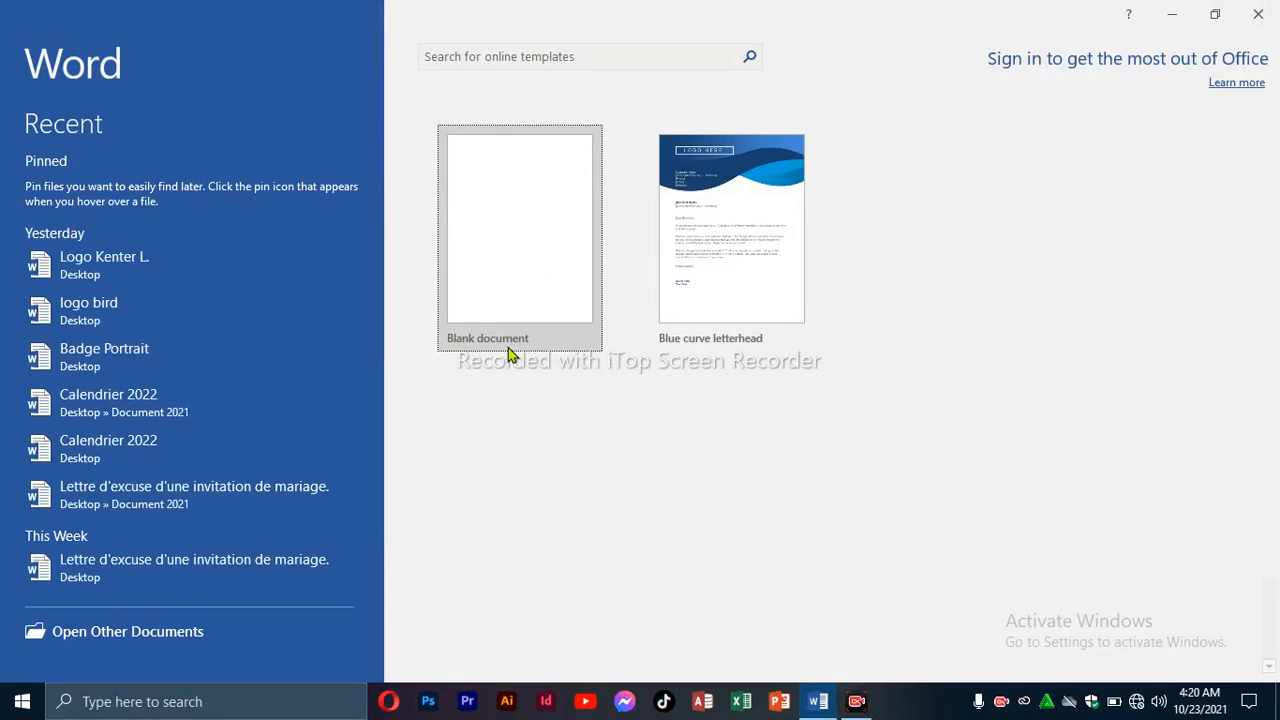
Start a blank document with an A5 page size, then bring up the Shapes gallery.
left_click(510, 345)
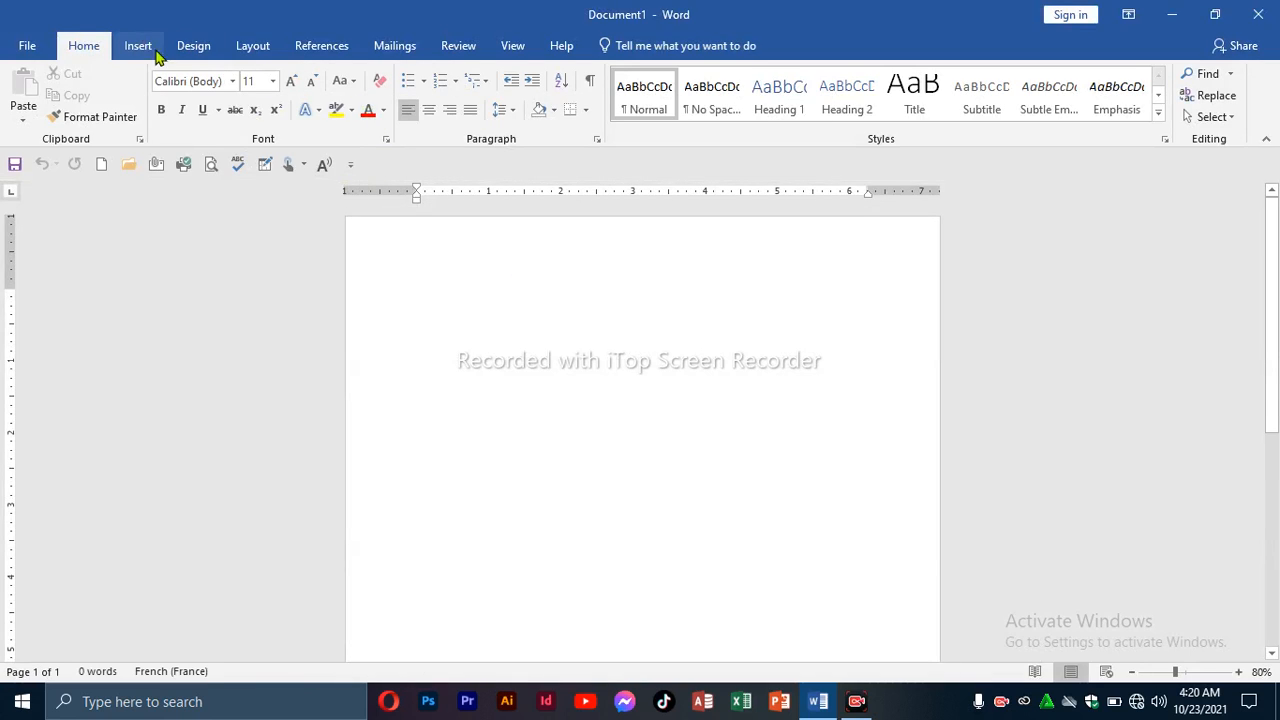
left_click(255, 48)
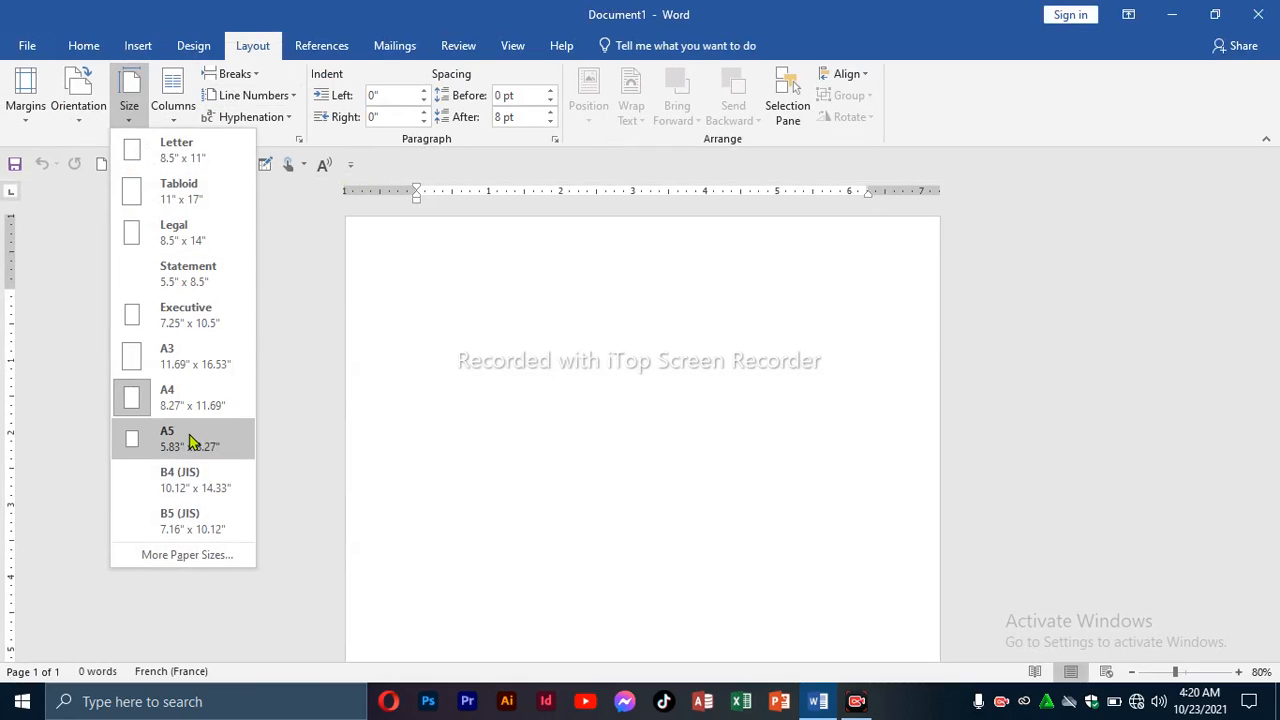
left_click(190, 438)
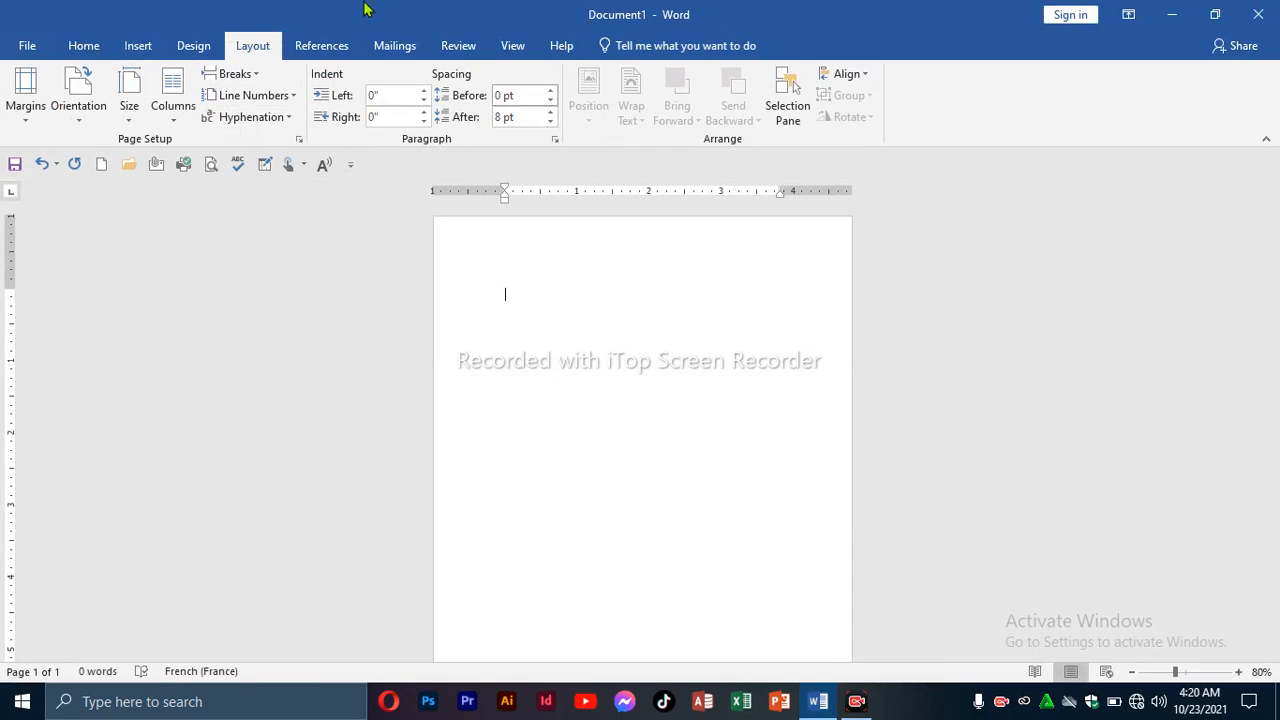
left_click(137, 45)
left_click(168, 117)
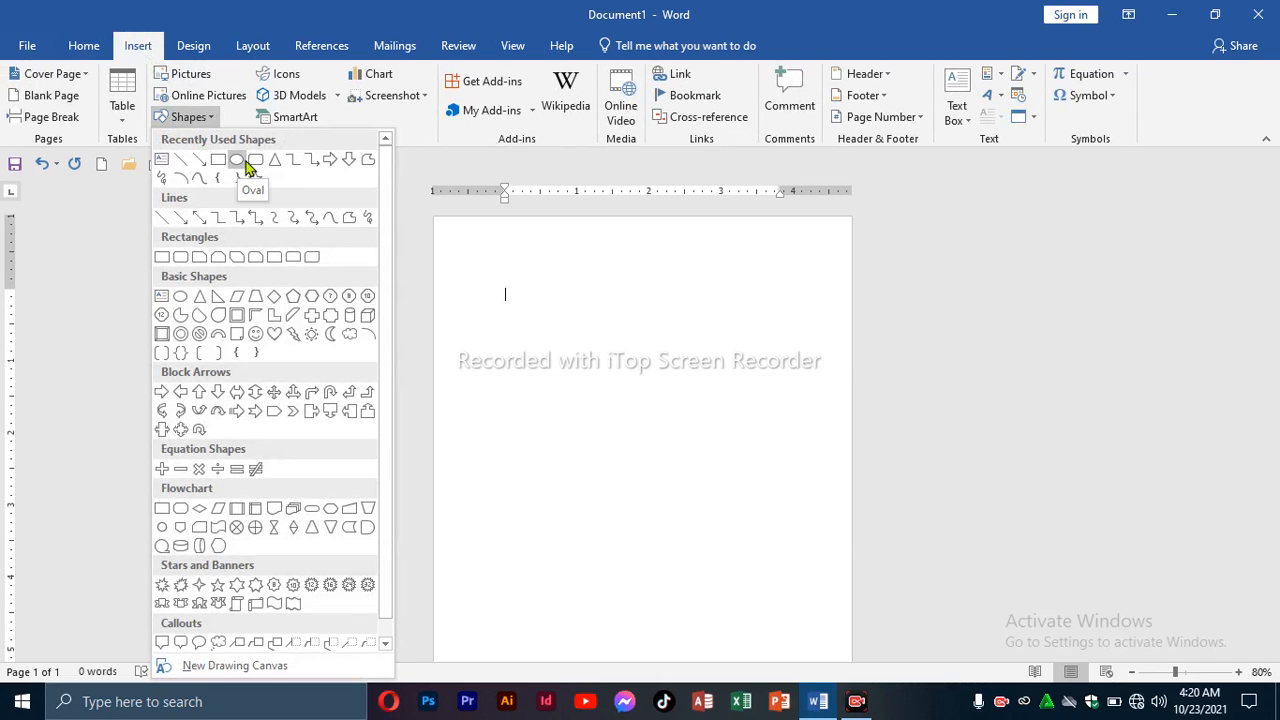
Draw a rectangle covering the whole A5 page (8.57" by 6.25") and fill it green.
left_click(215, 161)
mouse_move(456, 252)
left_mouse_down()
mouse_move(534, 449)
mouse_move(805, 716)
left_mouse_up()
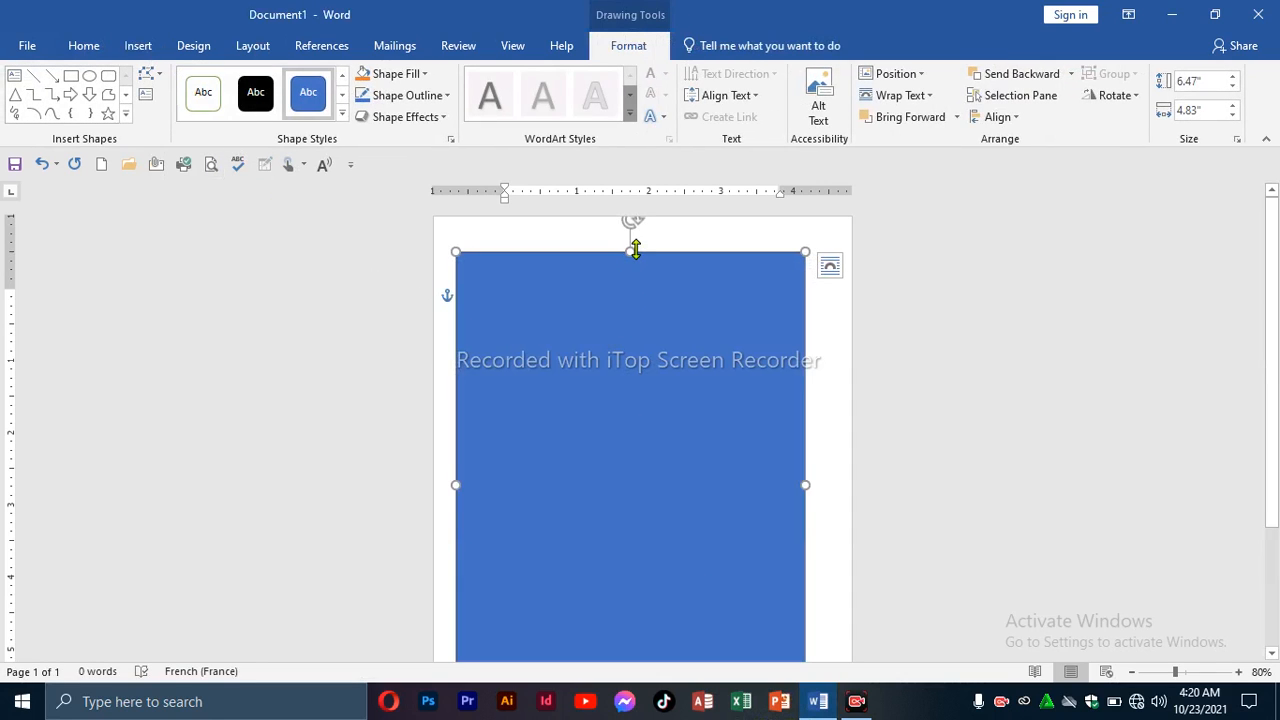
left_click_drag(635, 250, 635, 211)
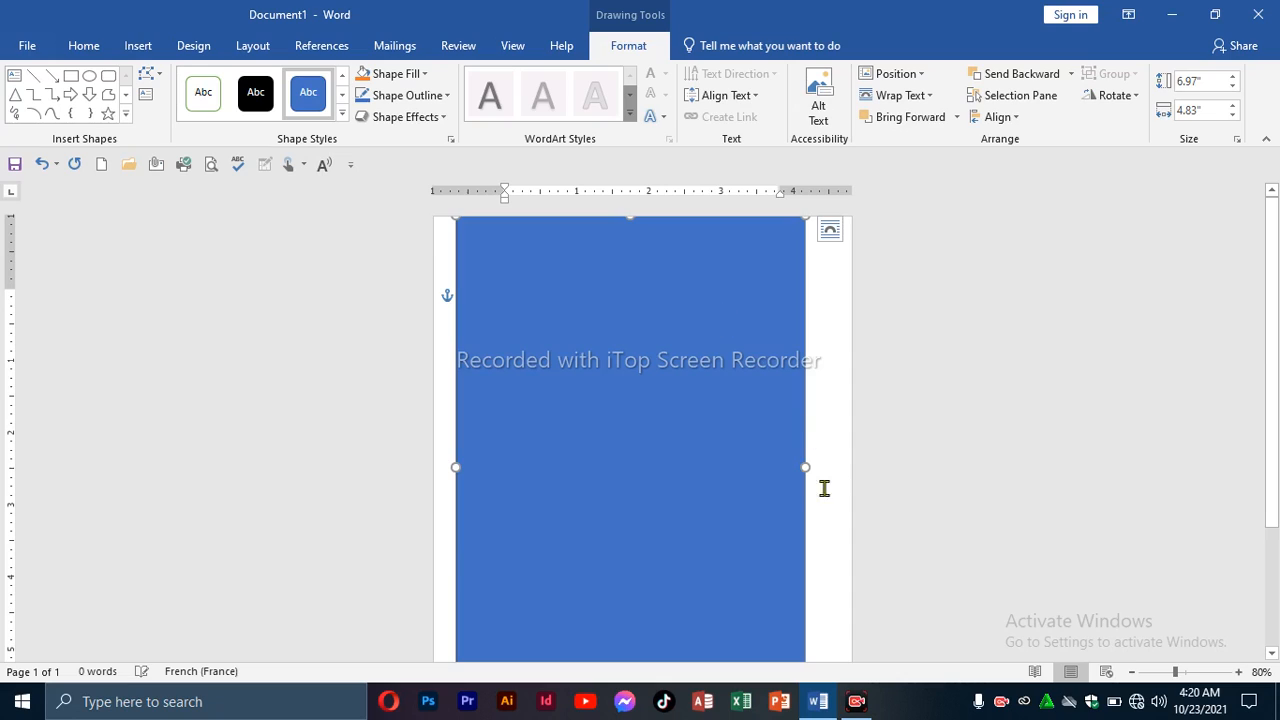
left_click_drag(802, 469, 851, 469)
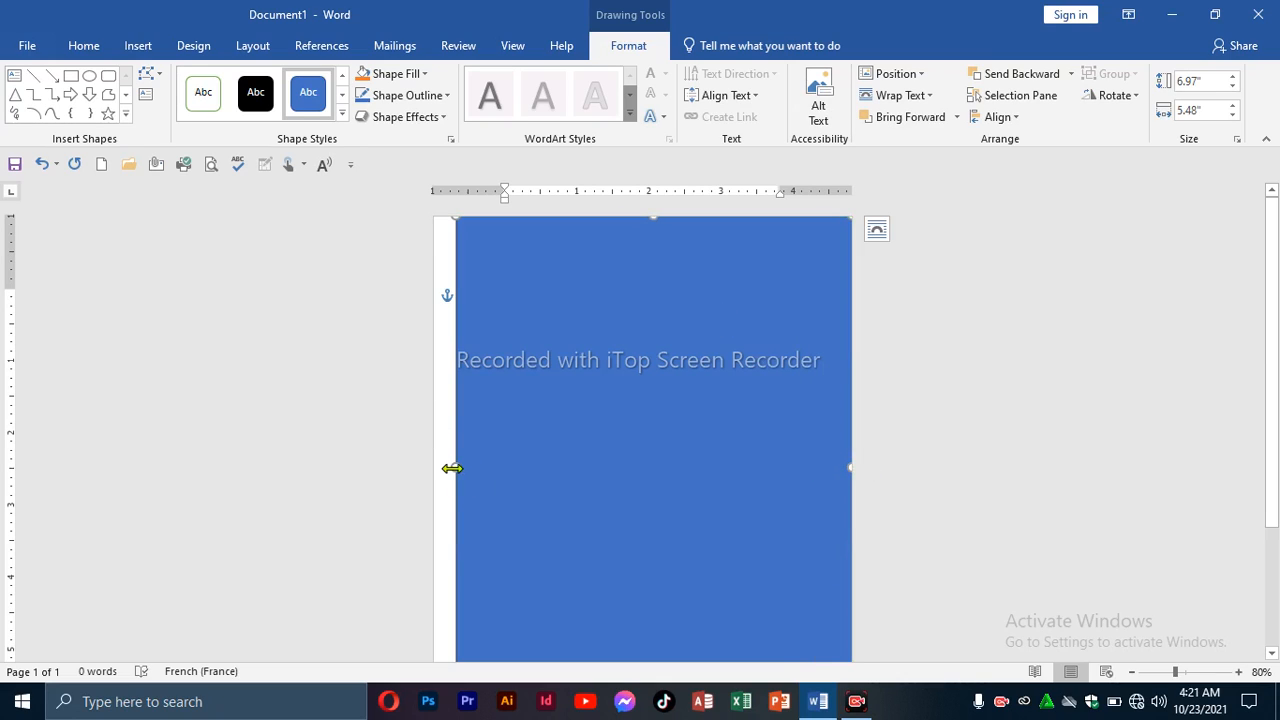
left_click_drag(452, 468, 414, 469)
scroll(606, 511, "down", 3)
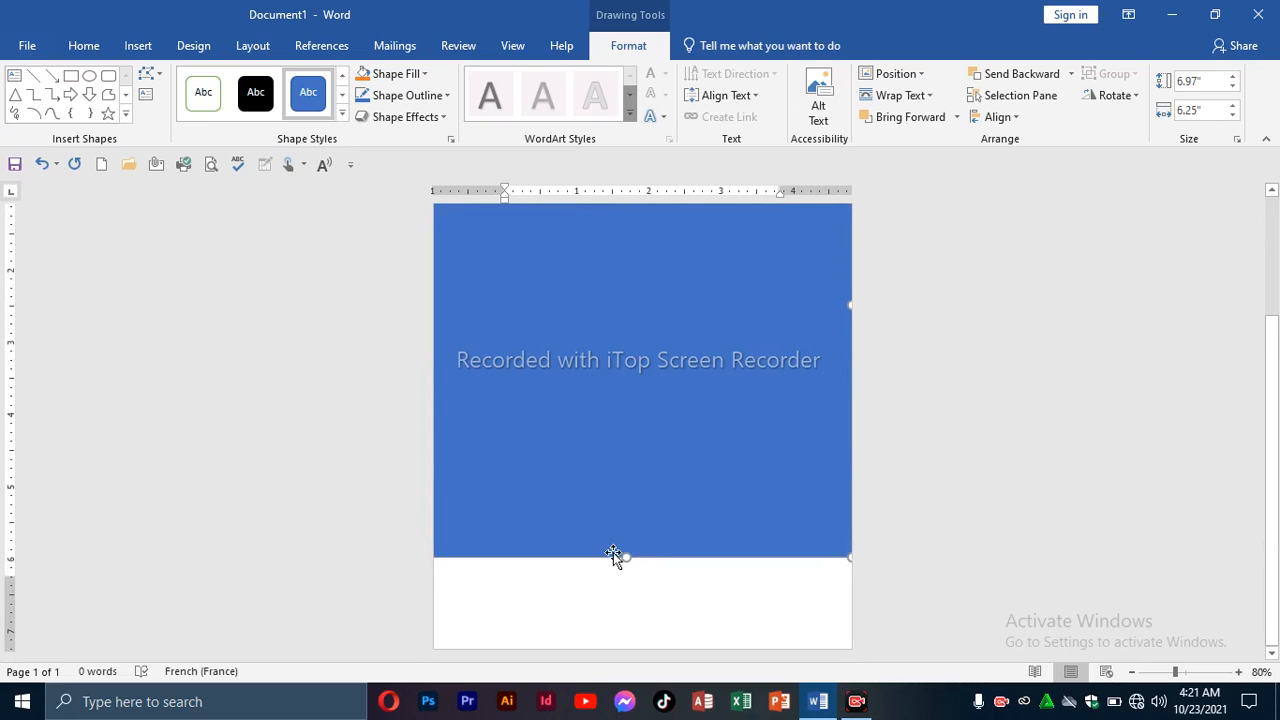
left_click_drag(626, 553, 650, 690)
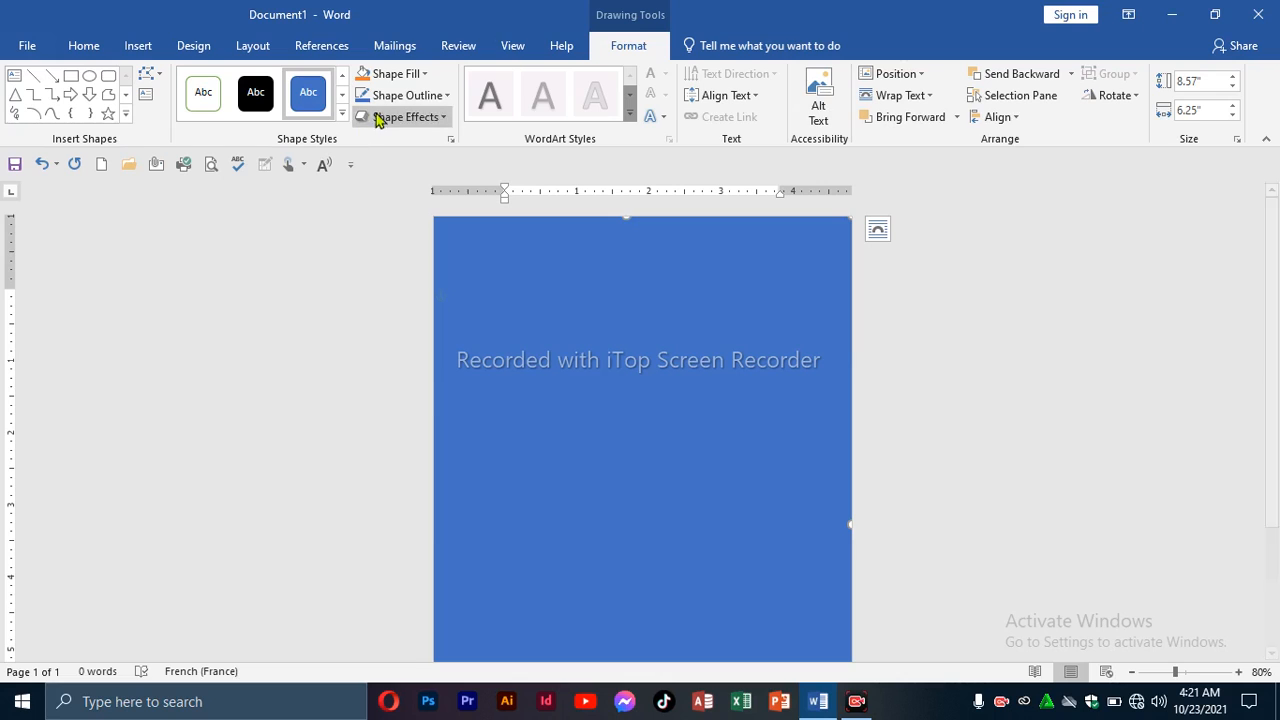
left_click(420, 72)
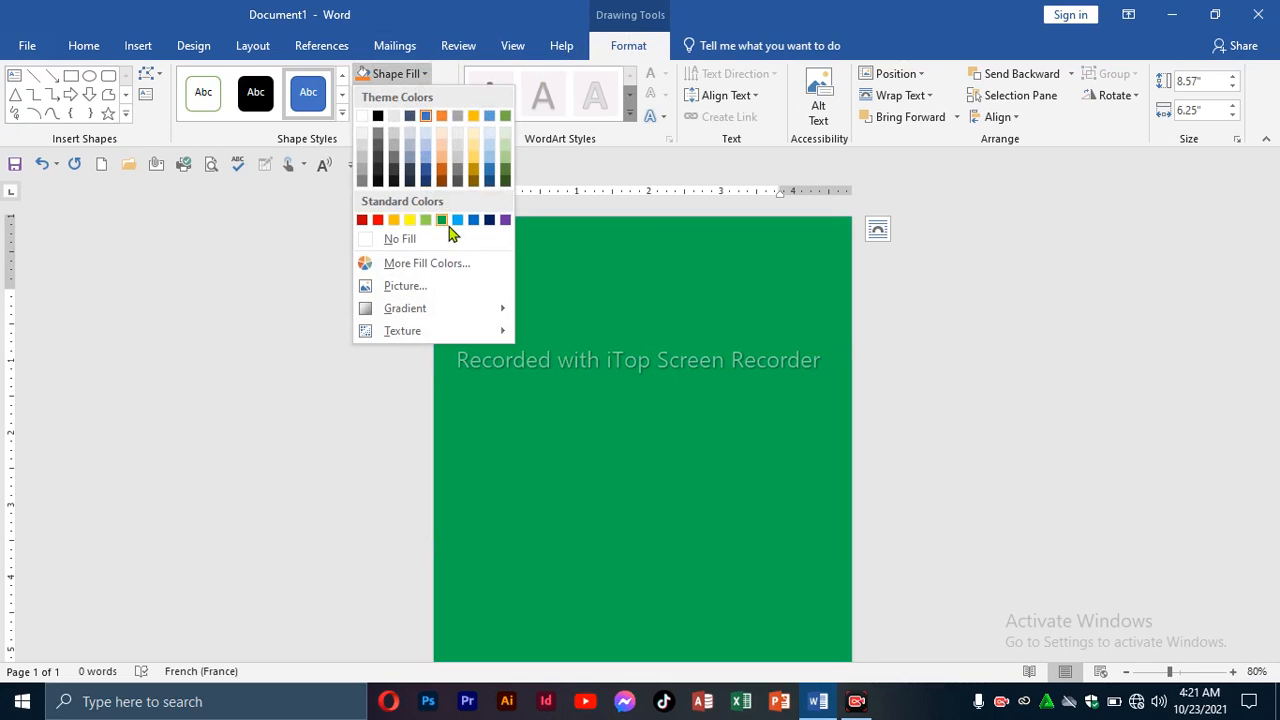
left_click(441, 220)
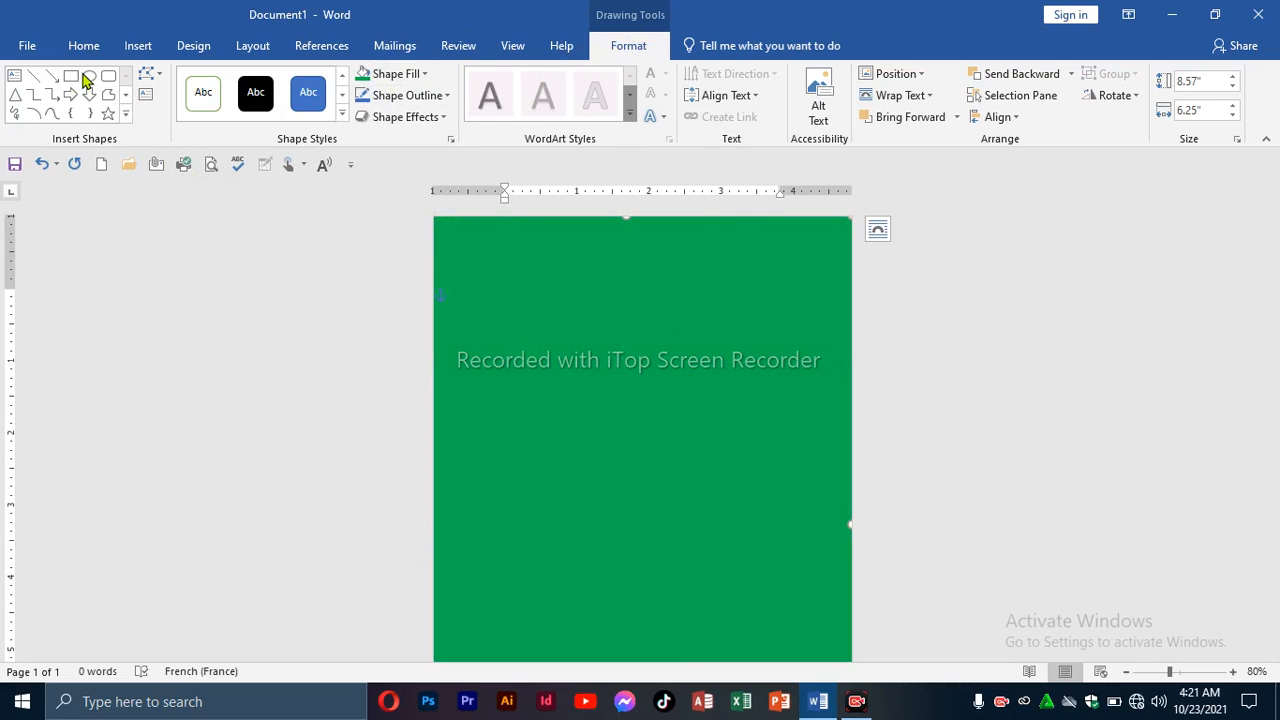
Draw a large oval from the Shapes gallery near the page's top-left.
left_click(138, 46)
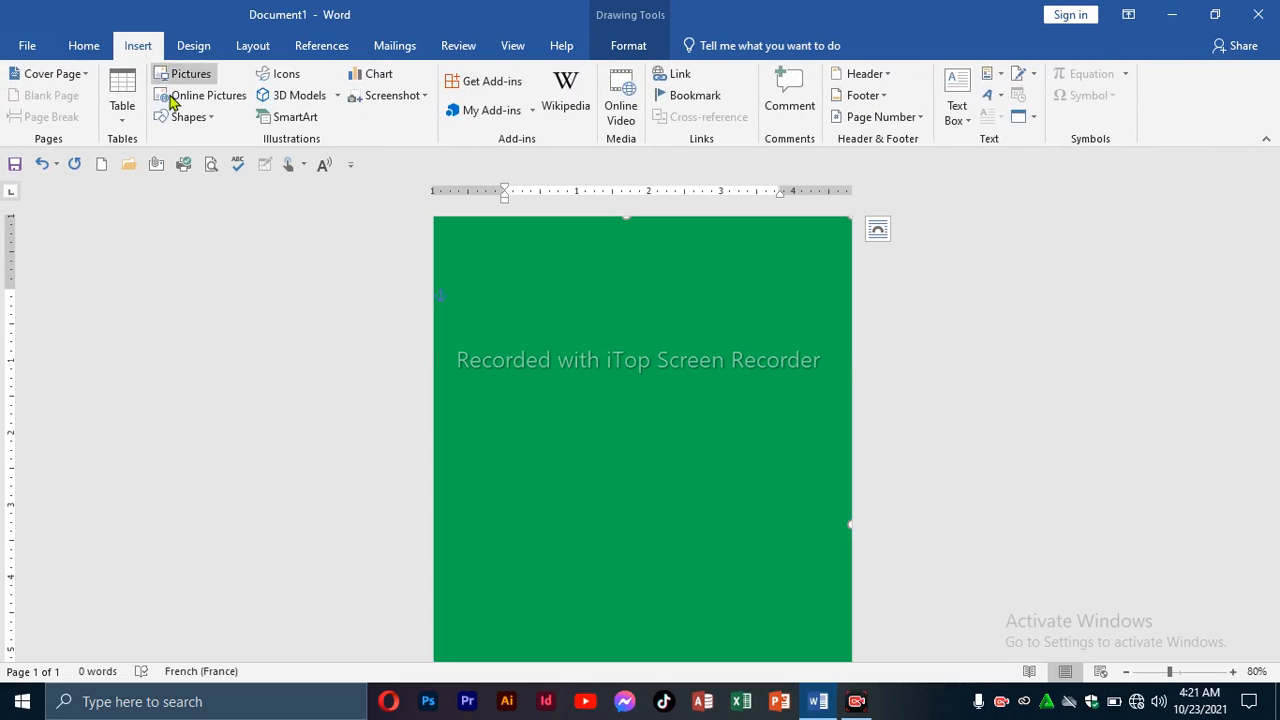
left_click(188, 117)
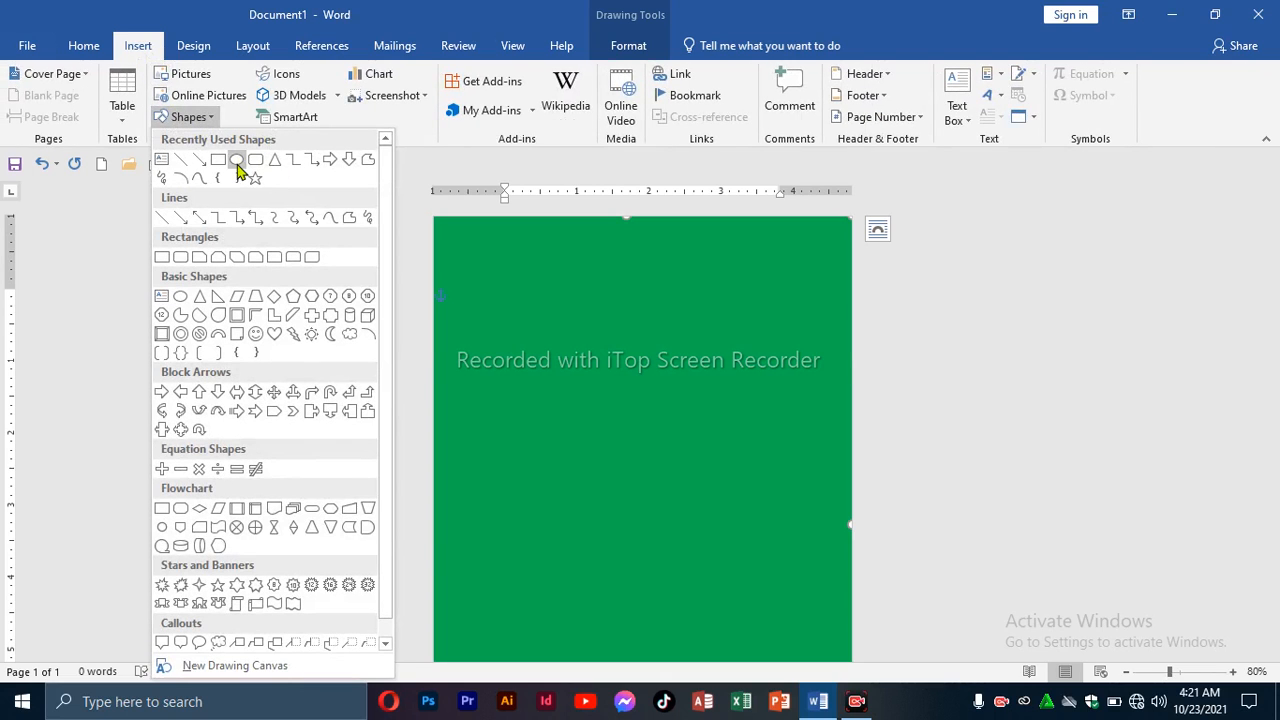
left_click(237, 162)
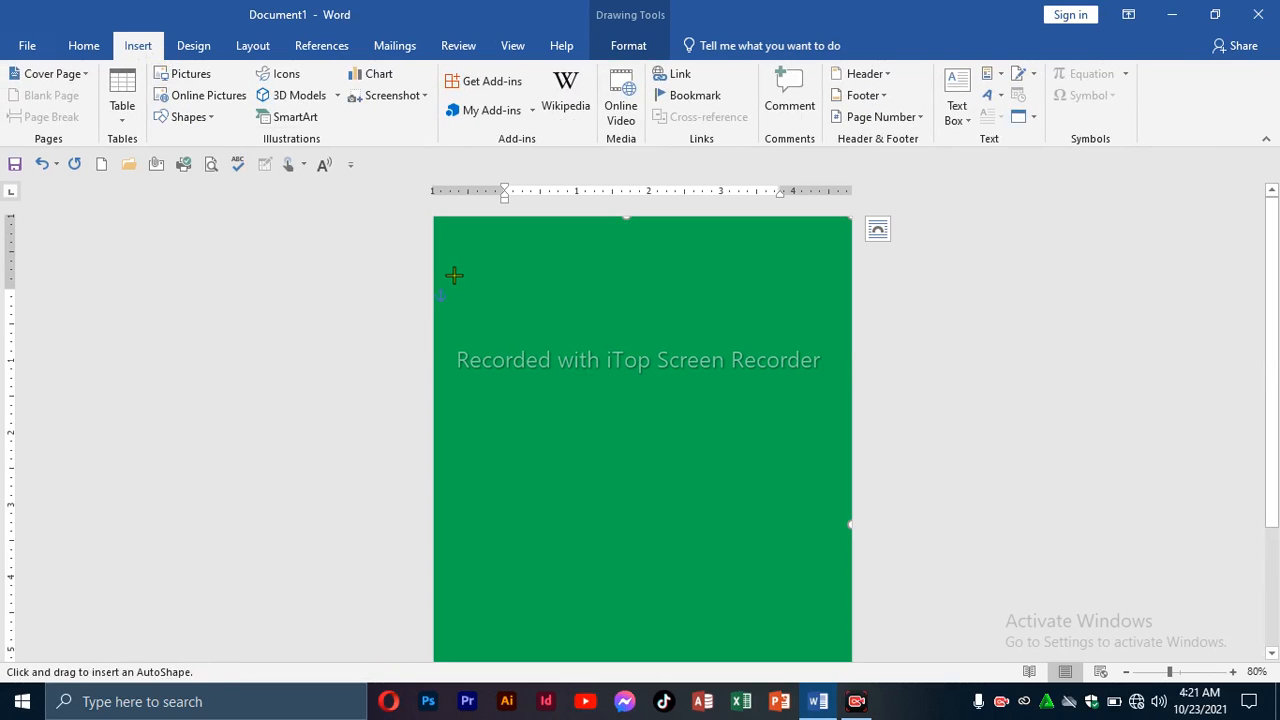
mouse_move(435, 245)
left_mouse_down()
mouse_move(443, 309)
mouse_move(630, 490)
left_mouse_up()
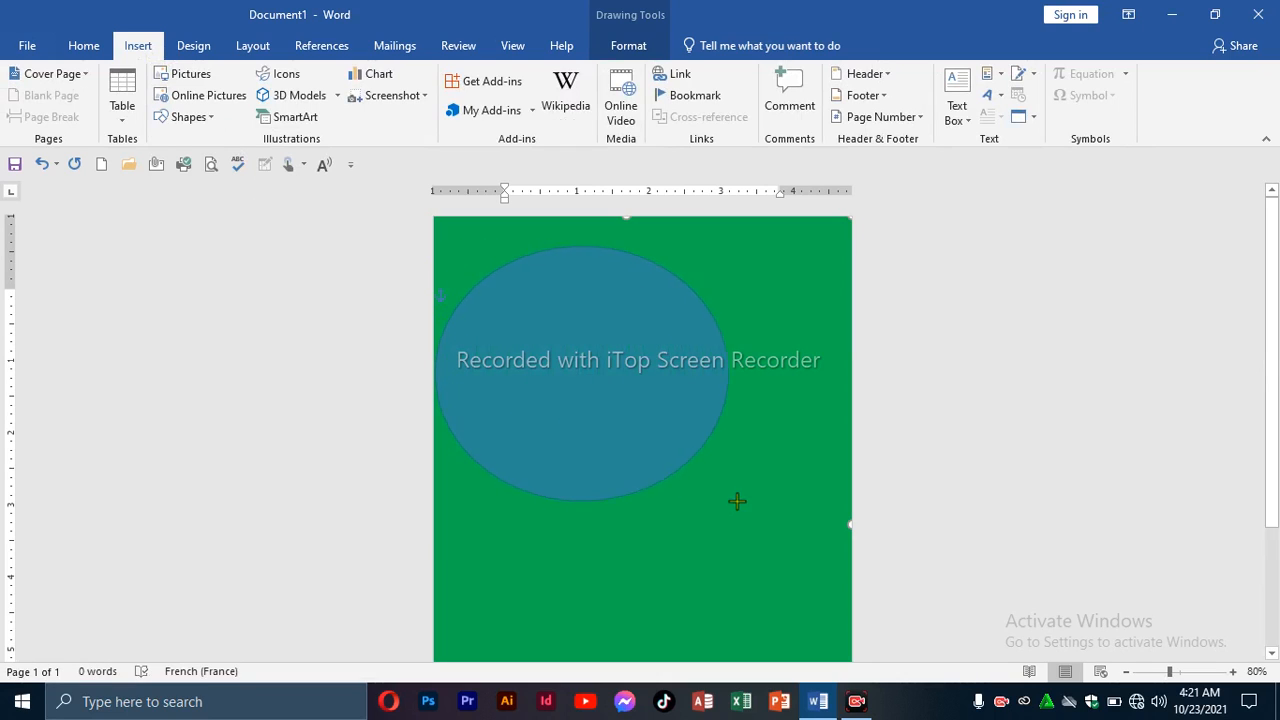
mouse_move(834, 504)
left_mouse_down()
mouse_move(880, 540)
mouse_move(883, 551)
mouse_move(853, 555)
left_mouse_up()
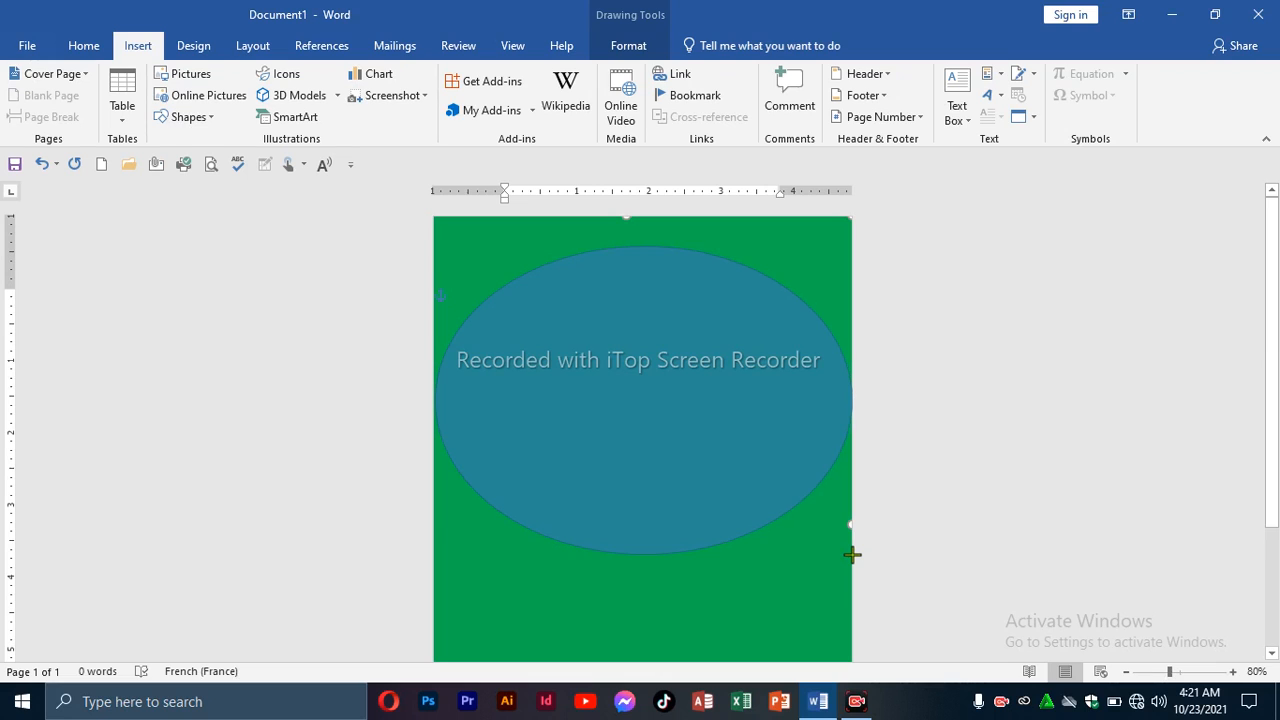
left_click_drag(852, 554, 852, 555)
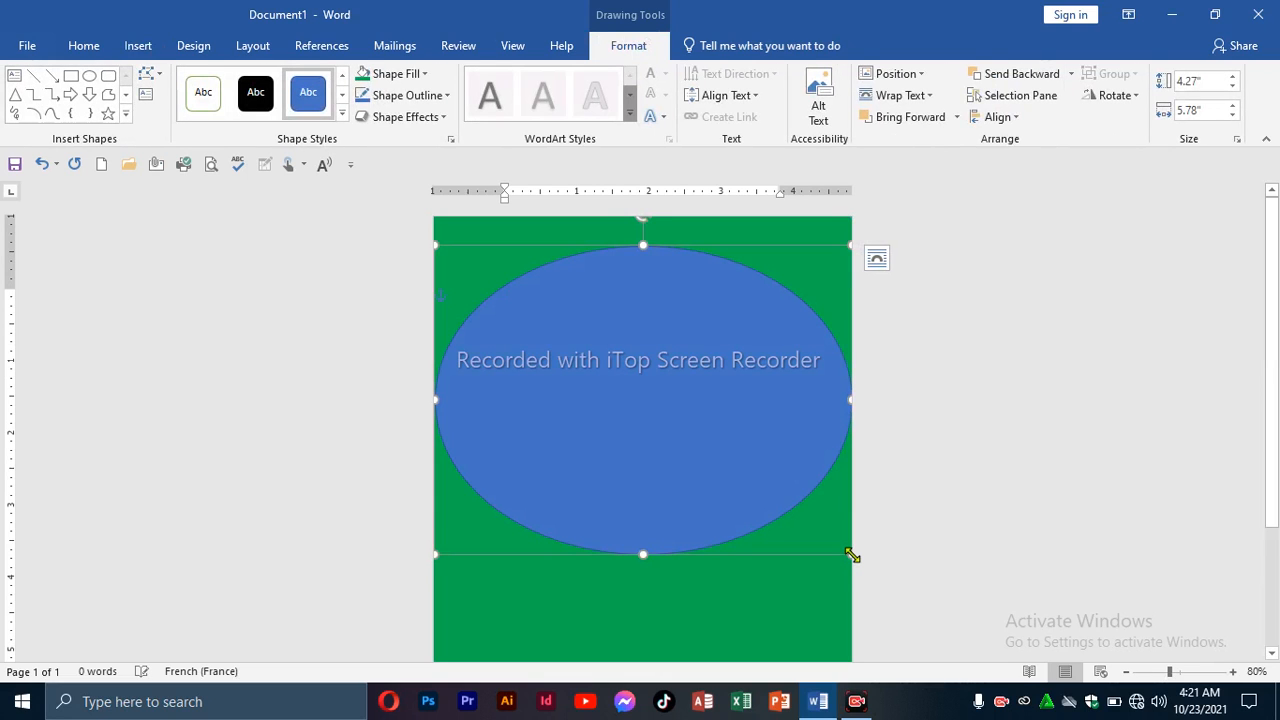
Resize and move the oval to 5.82" by 6.4" so it spans the top of the card.
left_click_drag(743, 463, 721, 392)
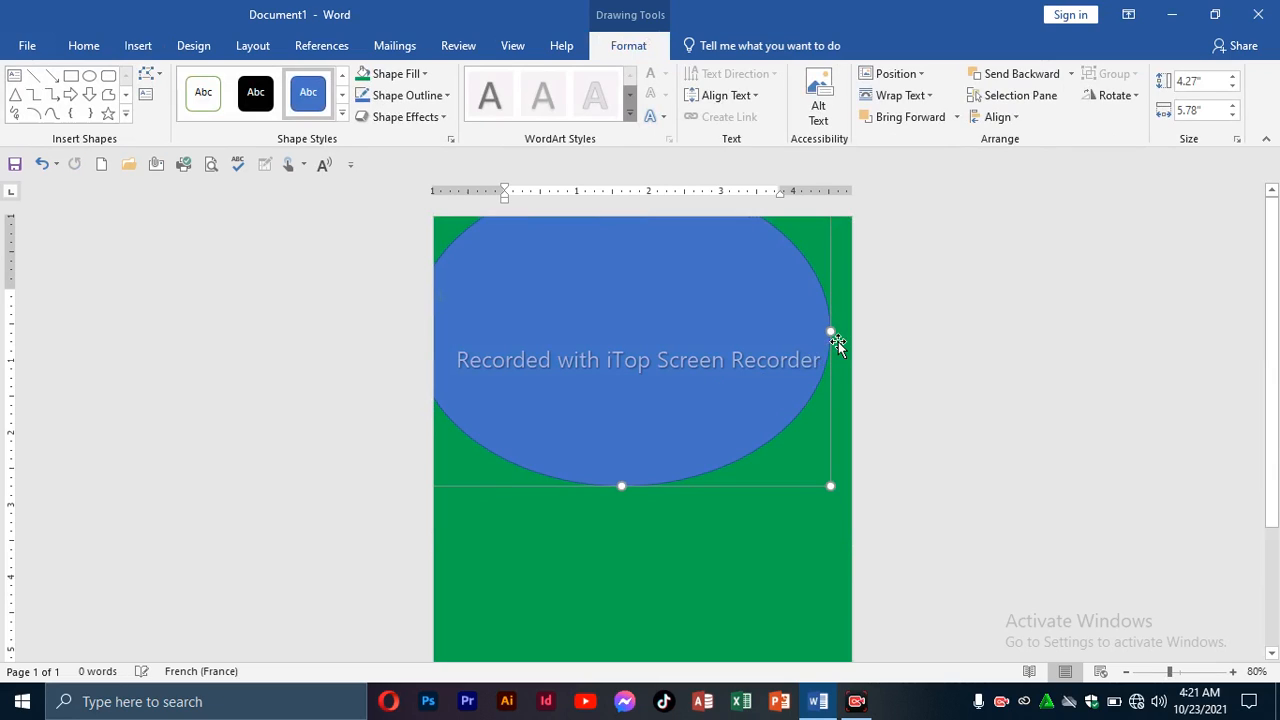
left_click_drag(828, 330, 876, 336)
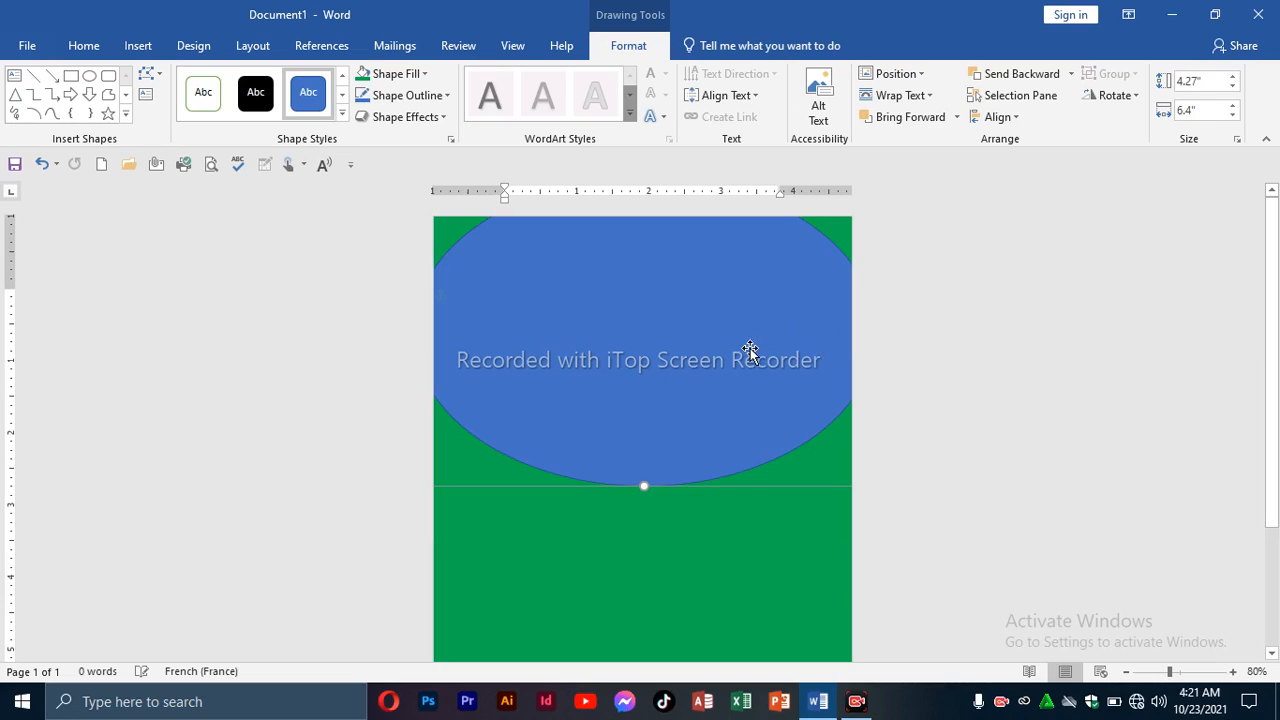
left_click_drag(749, 354, 747, 299)
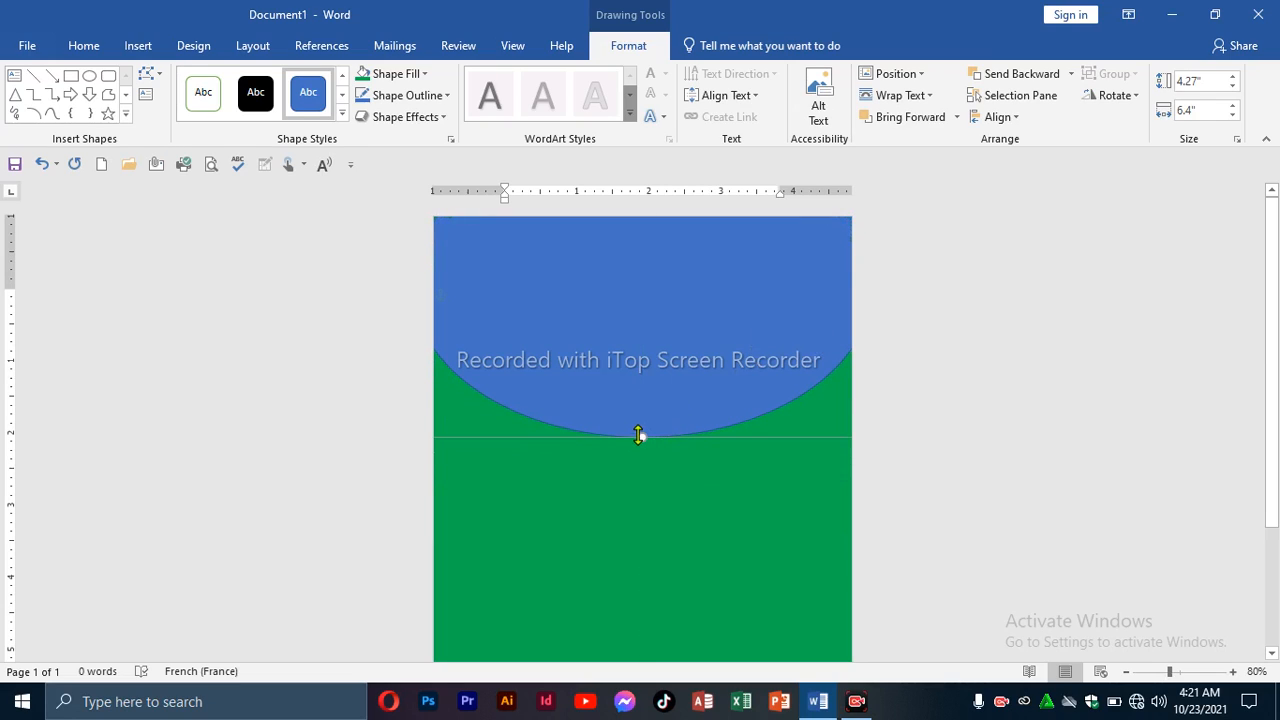
left_click_drag(639, 435, 680, 549)
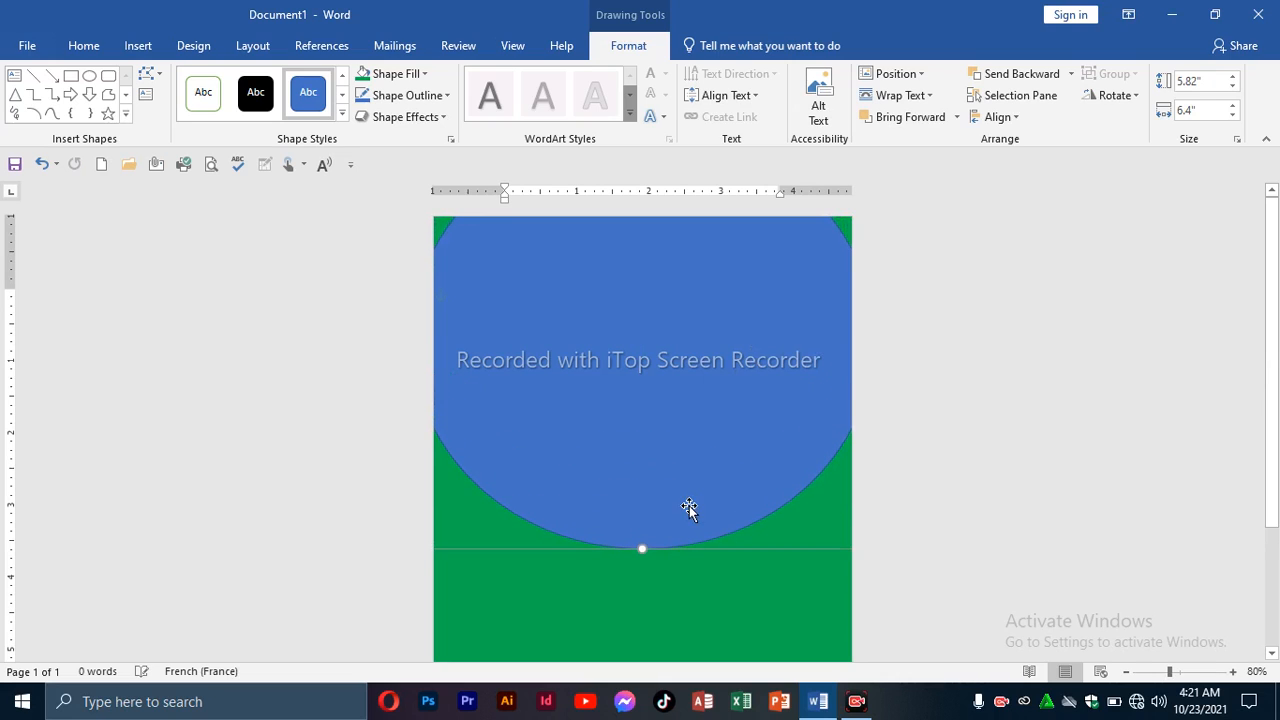
left_click_drag(689, 506, 687, 468)
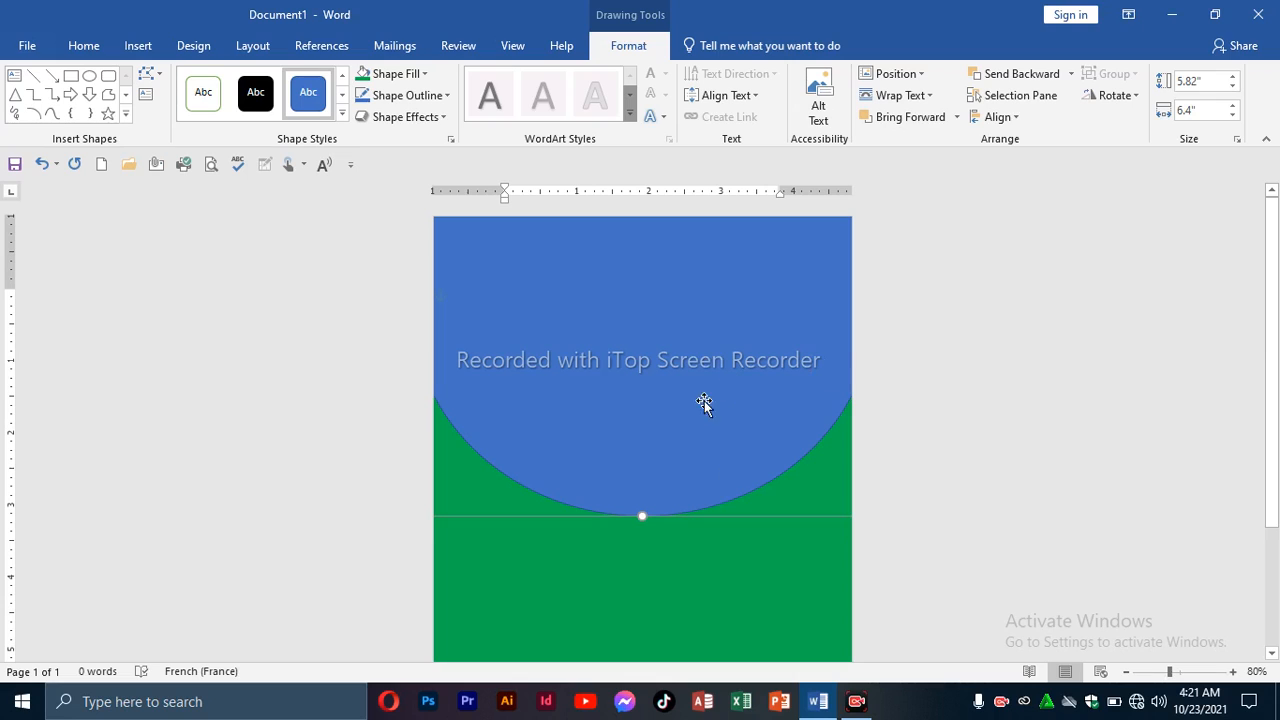
left_click(779, 556)
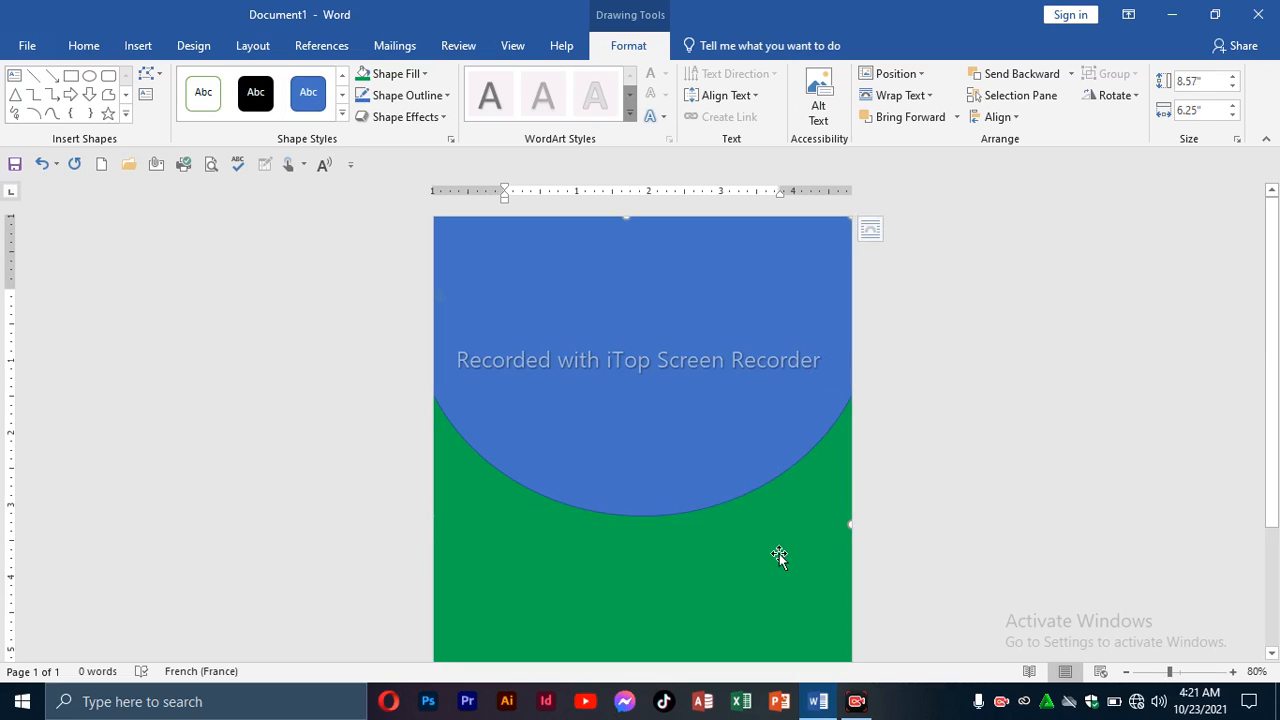
left_click(681, 341)
Fill the large oval dark navy blue and nudge it back into place at the top.
left_click(429, 75)
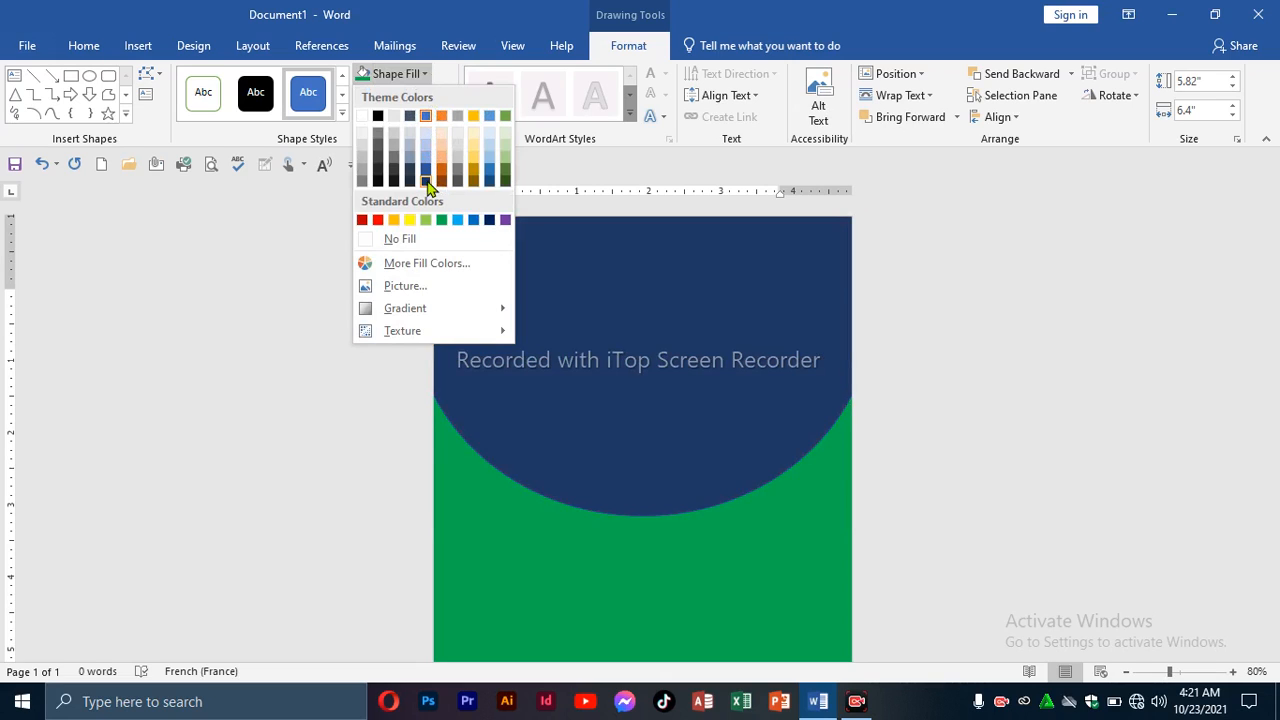
left_click(427, 183)
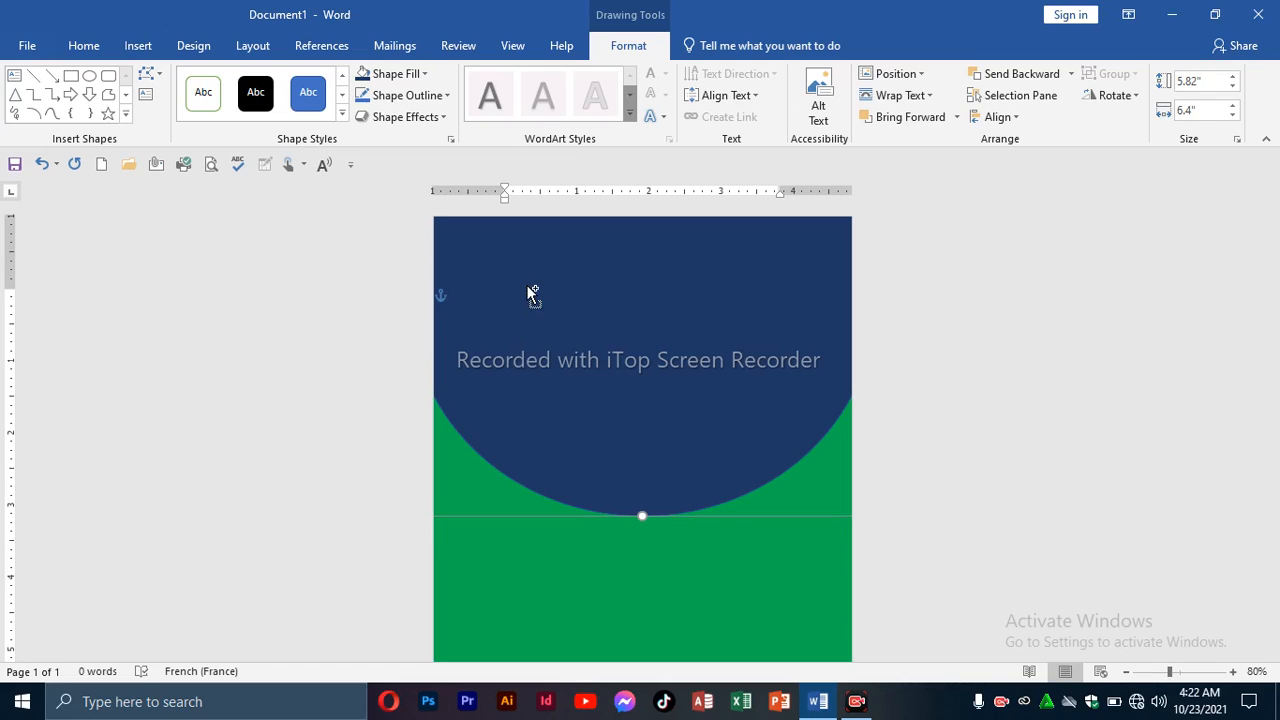
left_click_drag(527, 285, 527, 288)
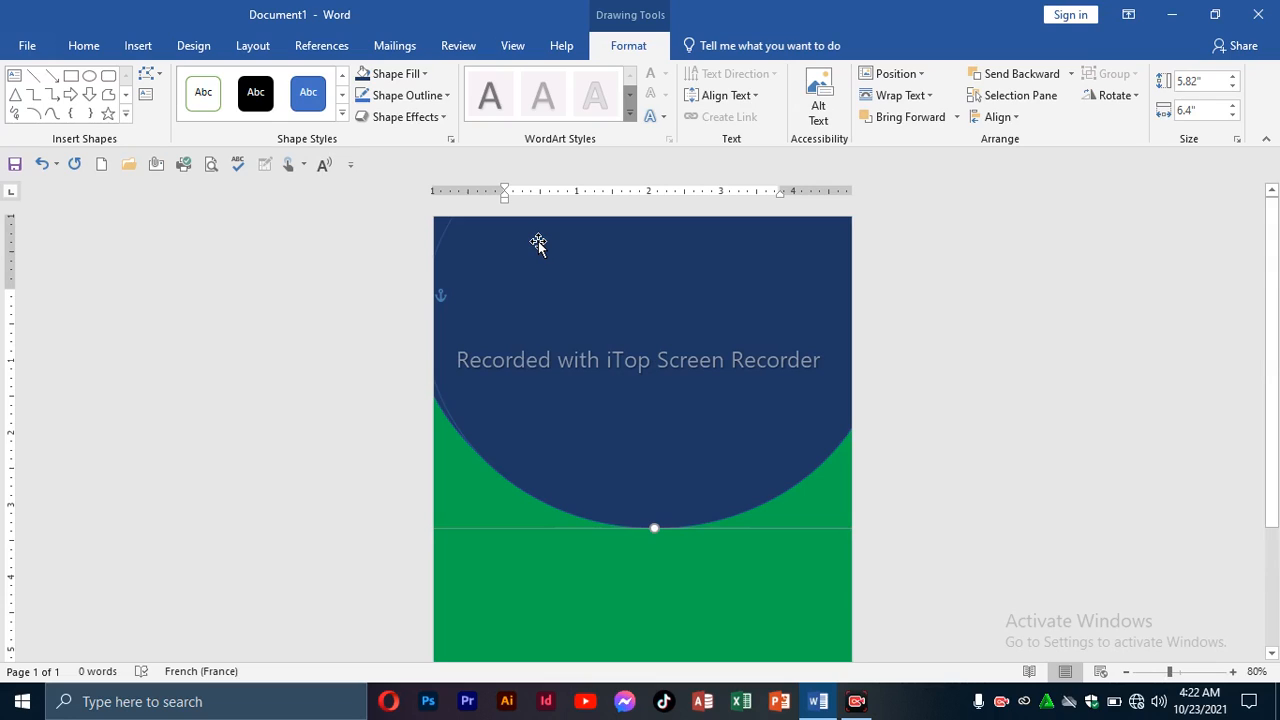
left_click_drag(535, 296, 525, 241)
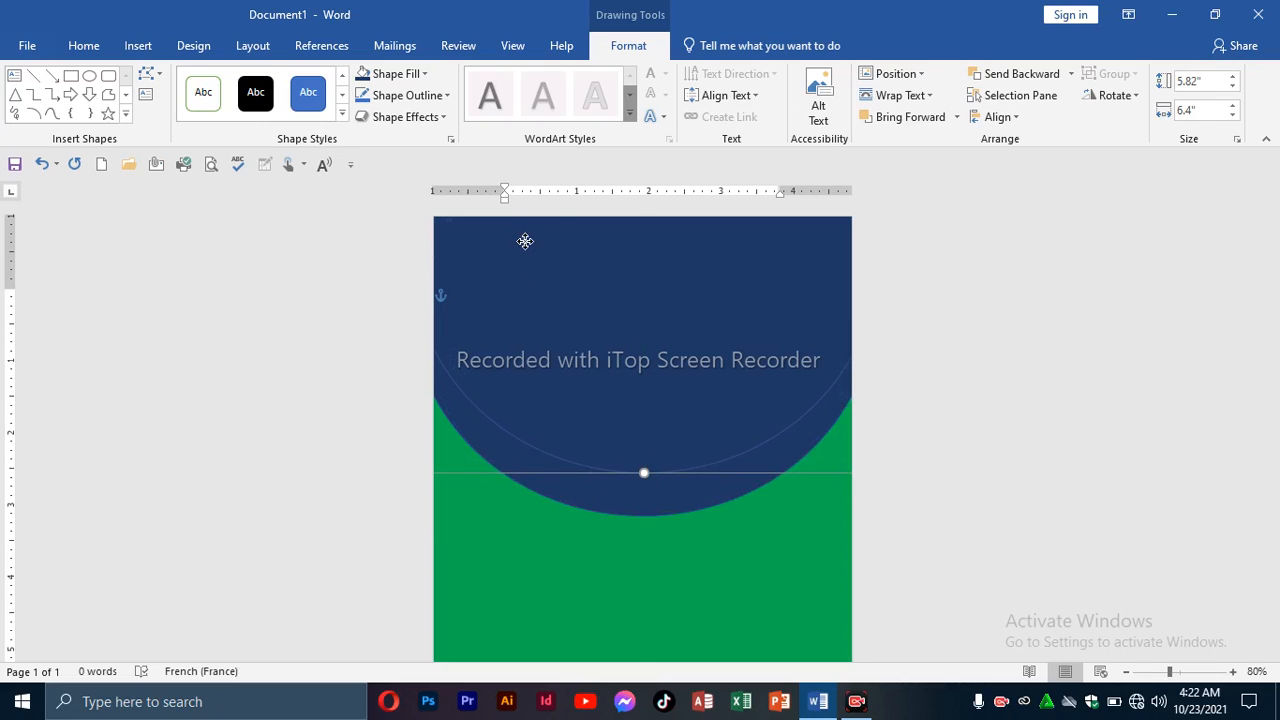
Centre the top circle horizontally on the page and nudge it down three steps.
left_click(997, 117)
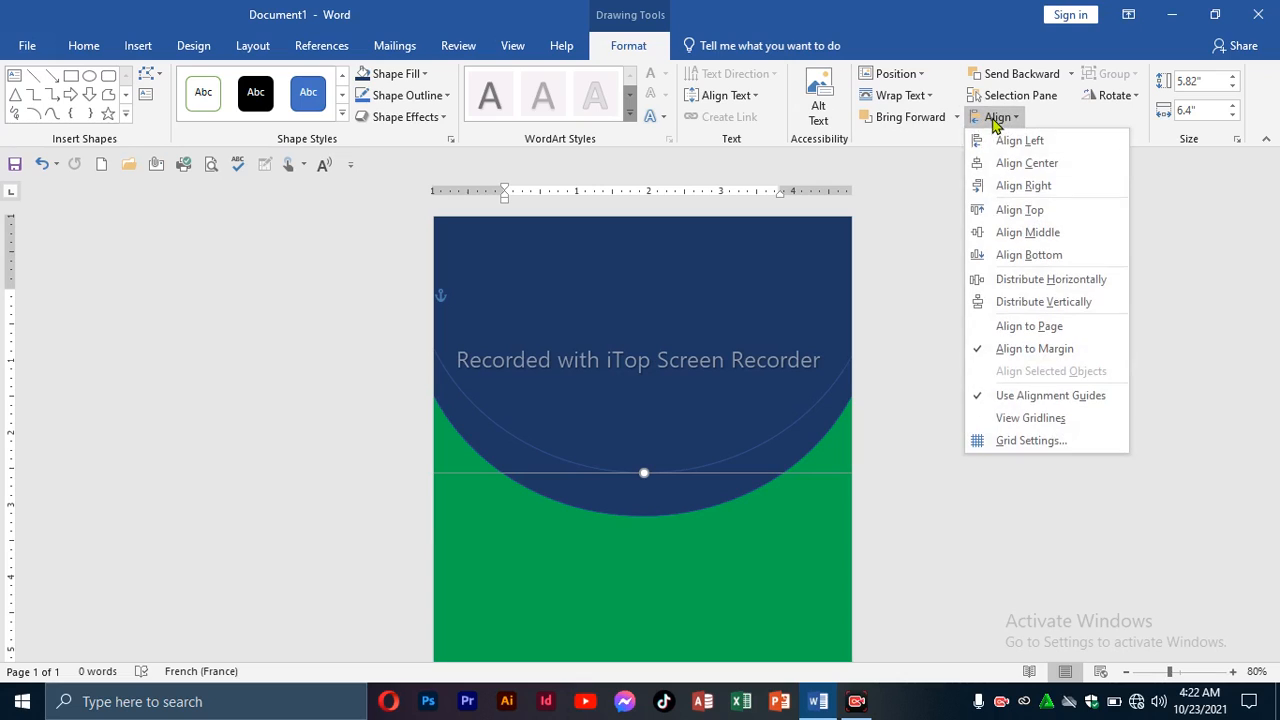
left_click(1012, 162)
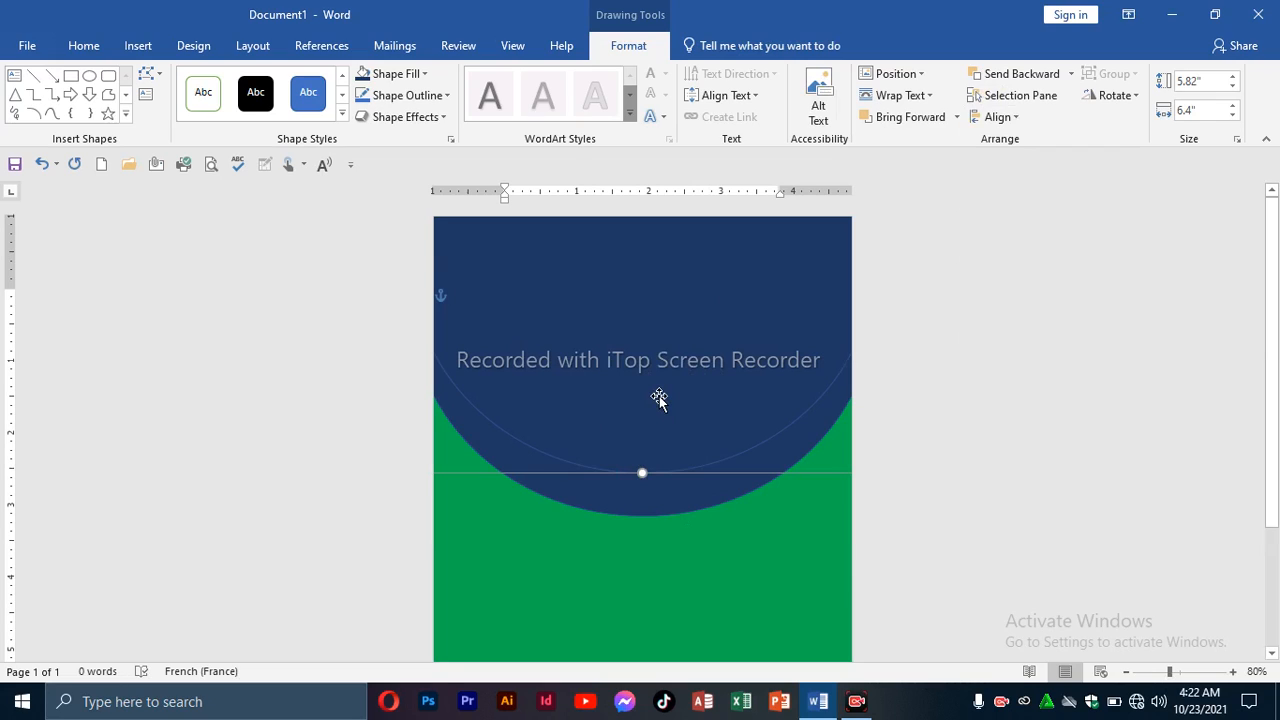
key("Down")
key("Down")
key("Down")
key("Down")
key("Down")
key("Down")
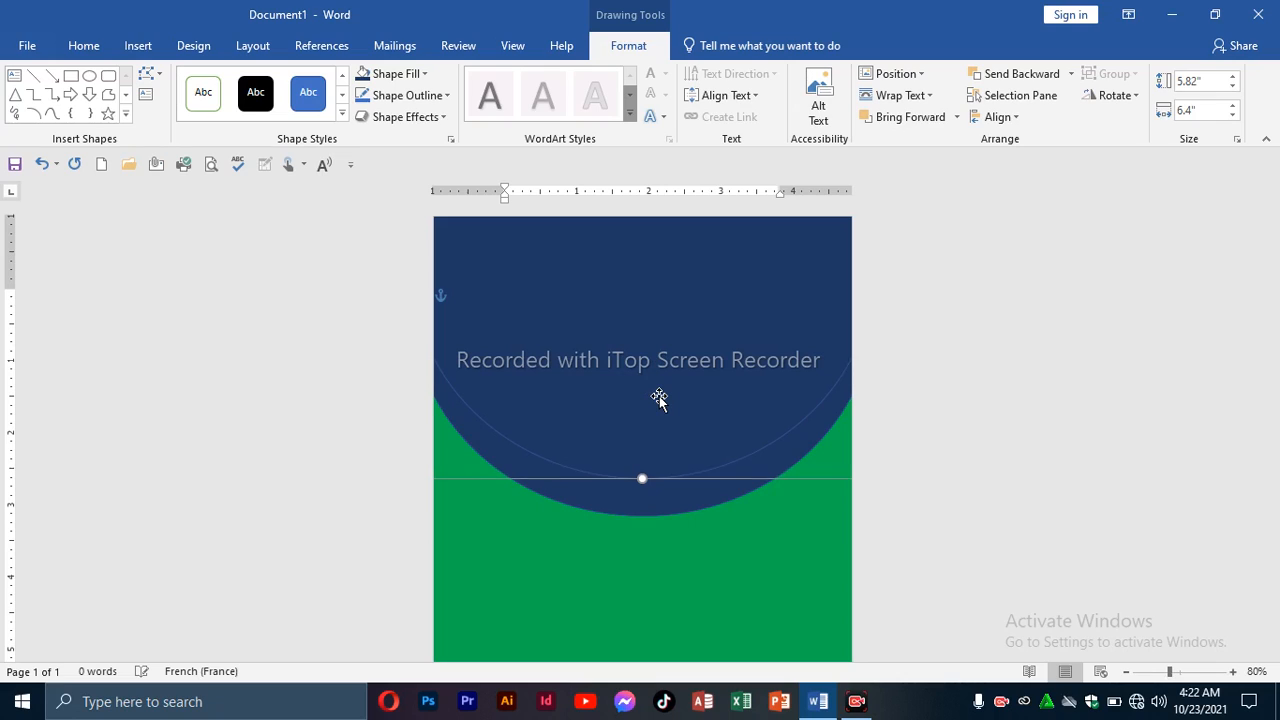
key("Down")
key("Down")
key("Down")
key("Down")
key("Down")
key("Down")
key("Down")
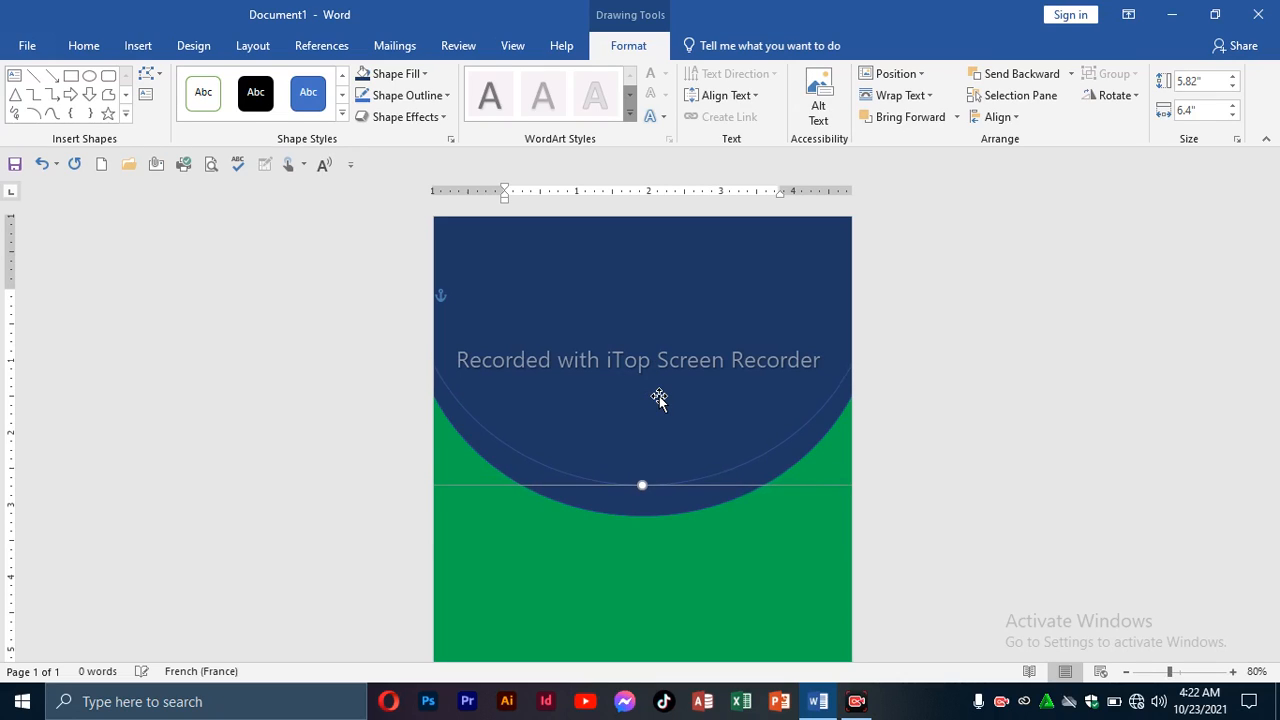
key("Down")
key("Down")
key("Down")
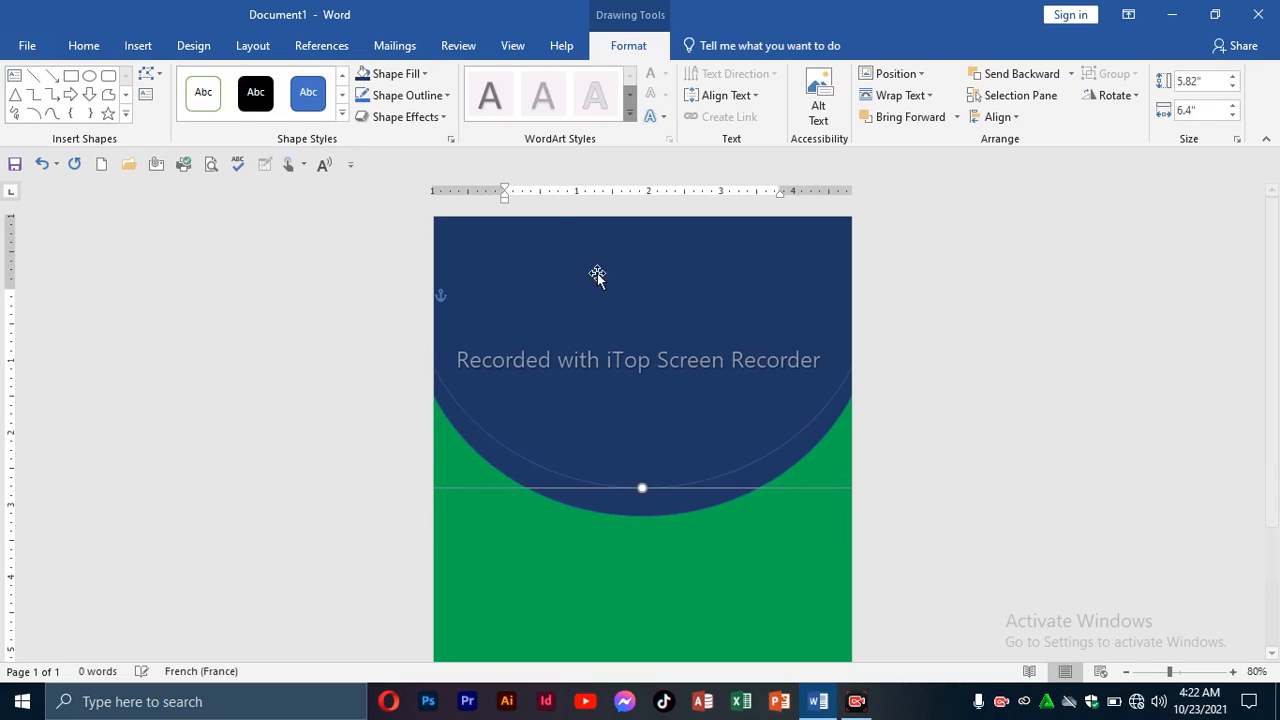
Fill the top circle white, leaving a navy arc below it.
left_click(423, 76)
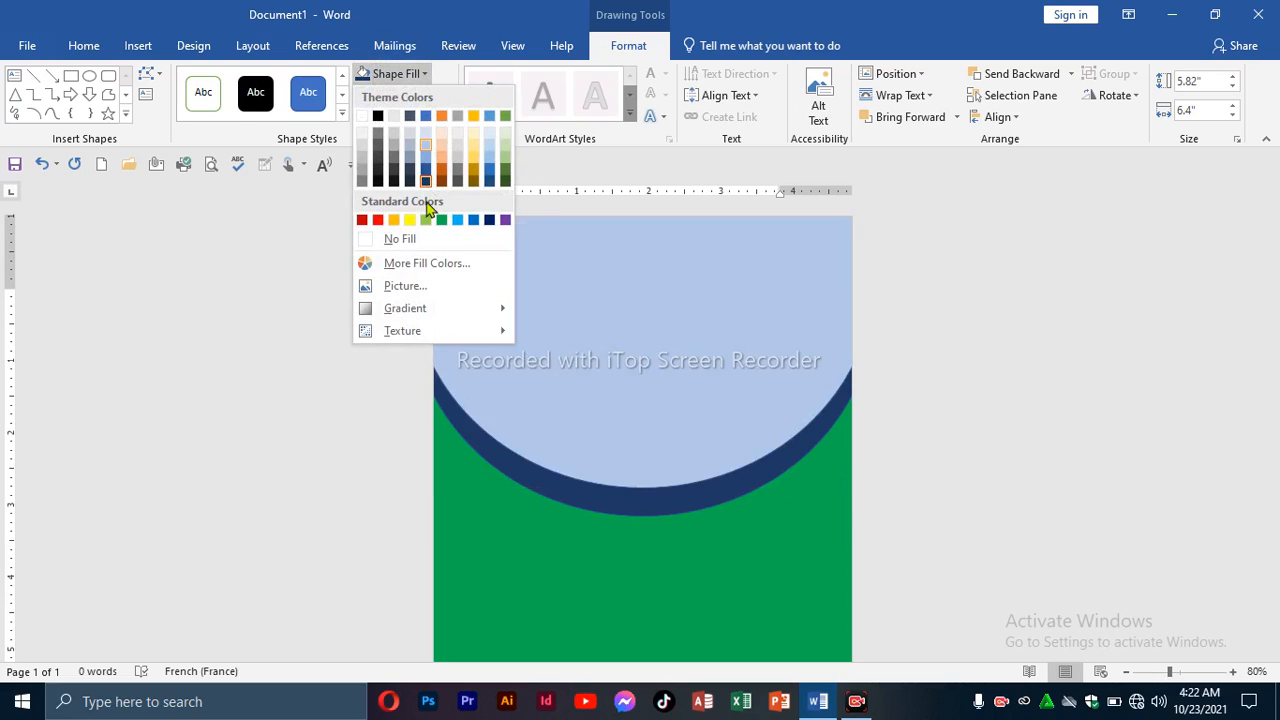
left_click(427, 240)
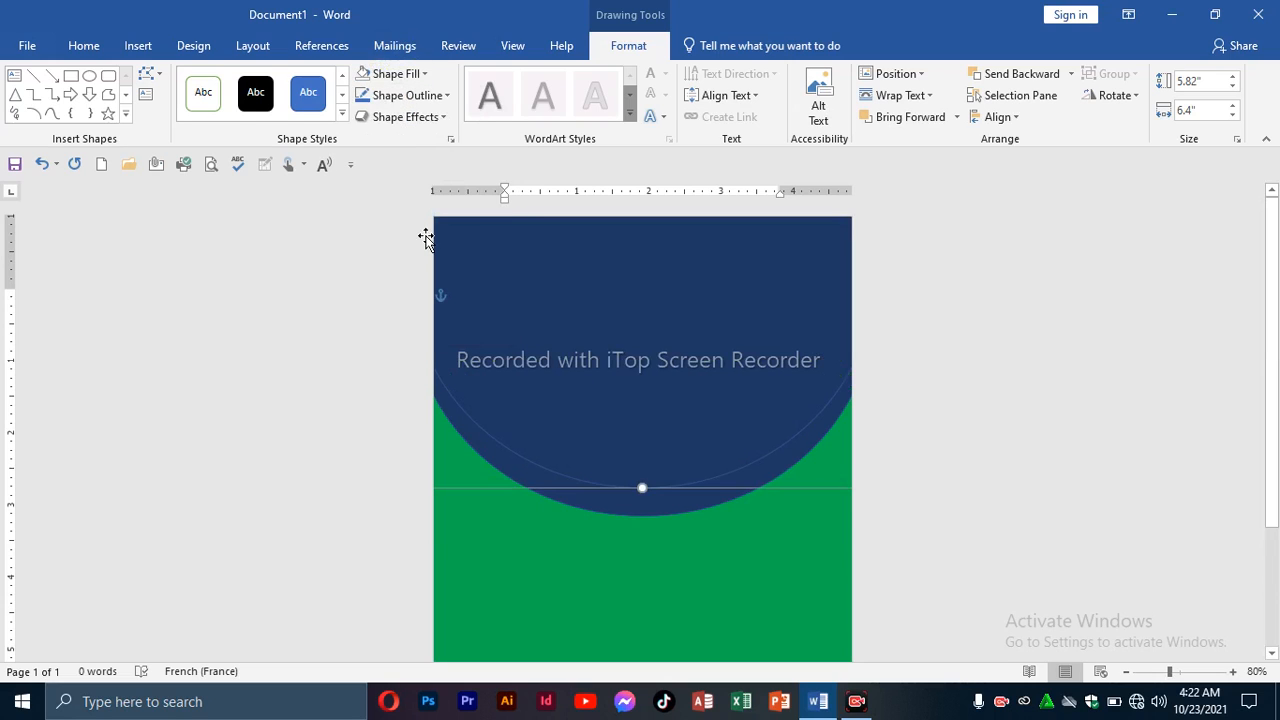
left_click(425, 75)
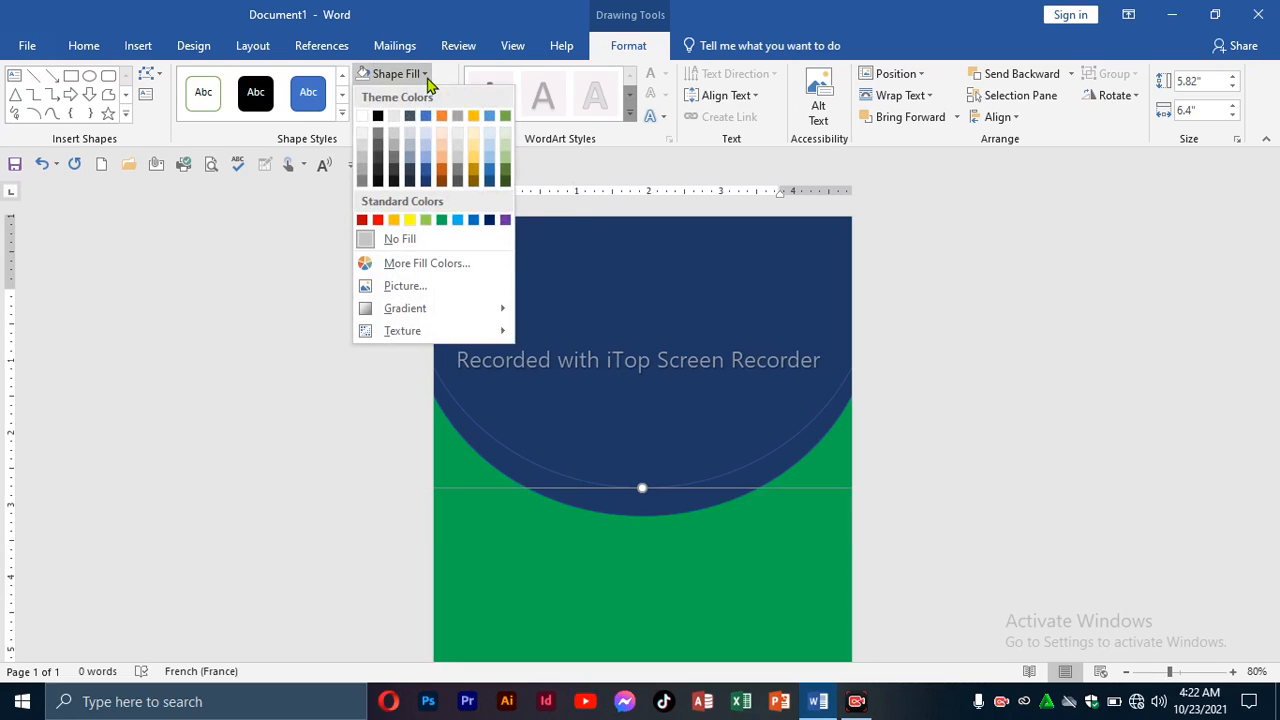
left_click(366, 117)
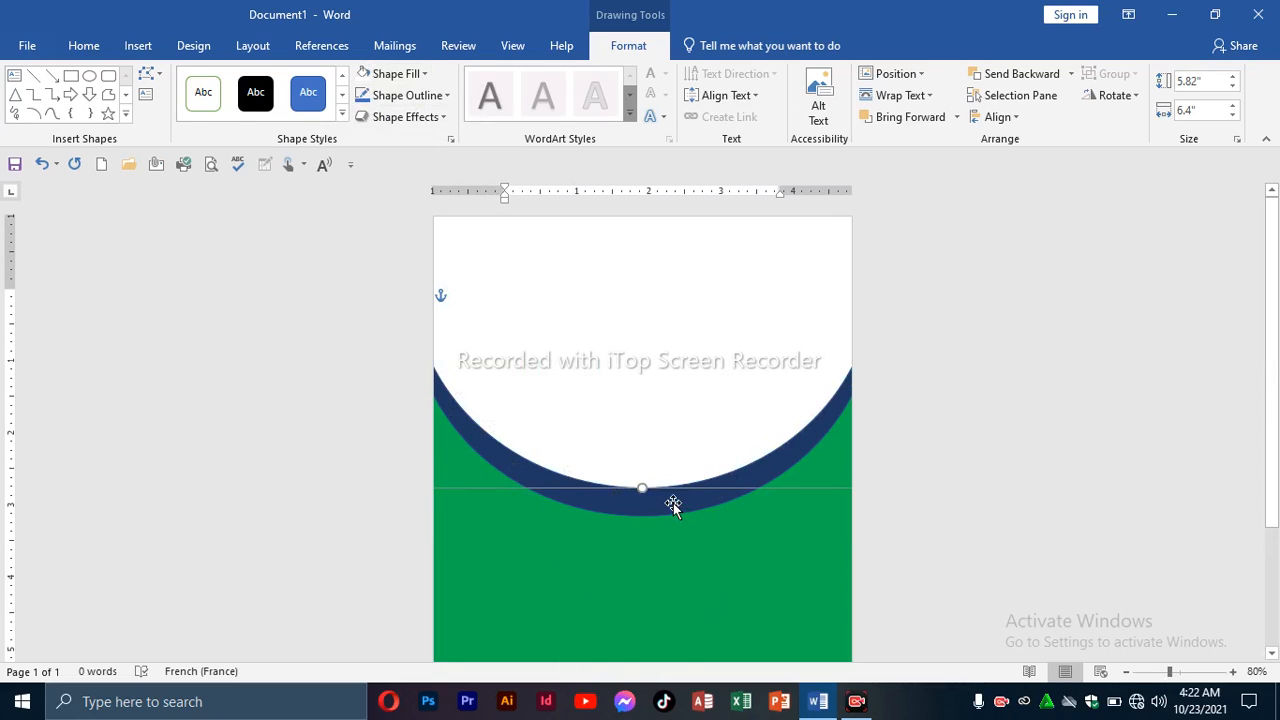
Duplicate the white circle with Ctrl+D, raise it, centre it horizontally, and nudge it down two steps.
key("ctrl+d")
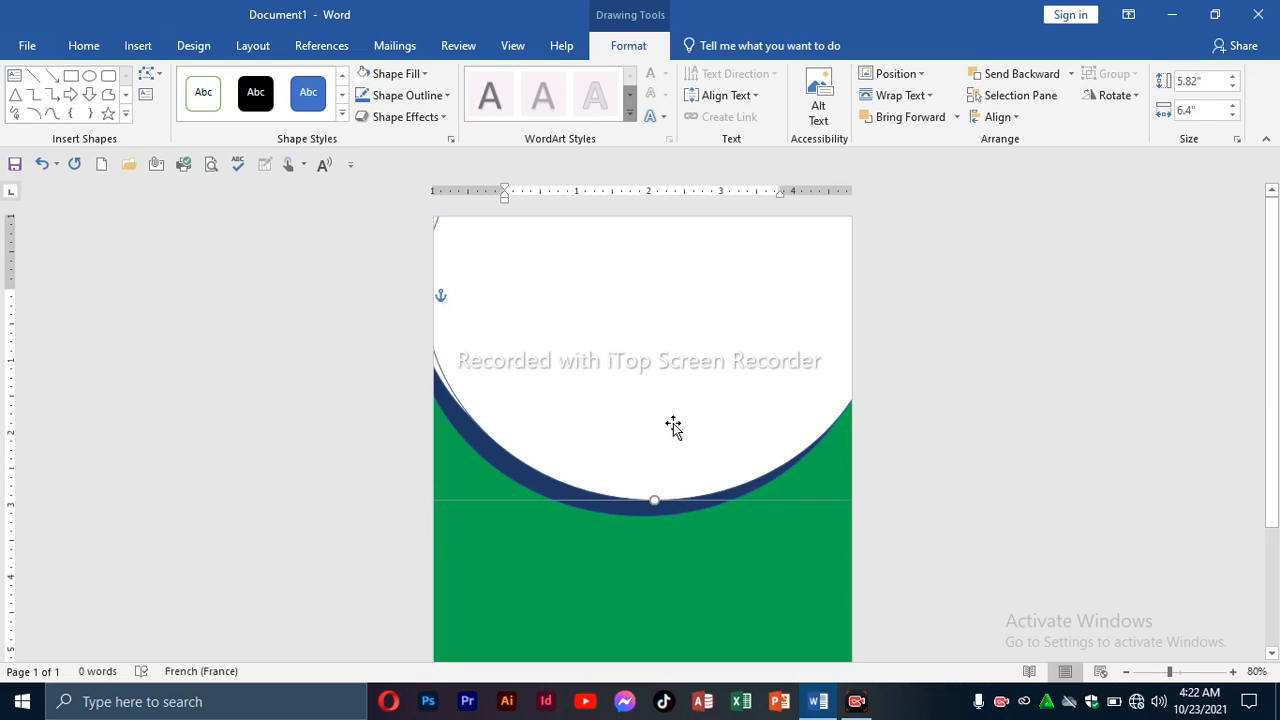
left_click_drag(670, 387, 676, 357)
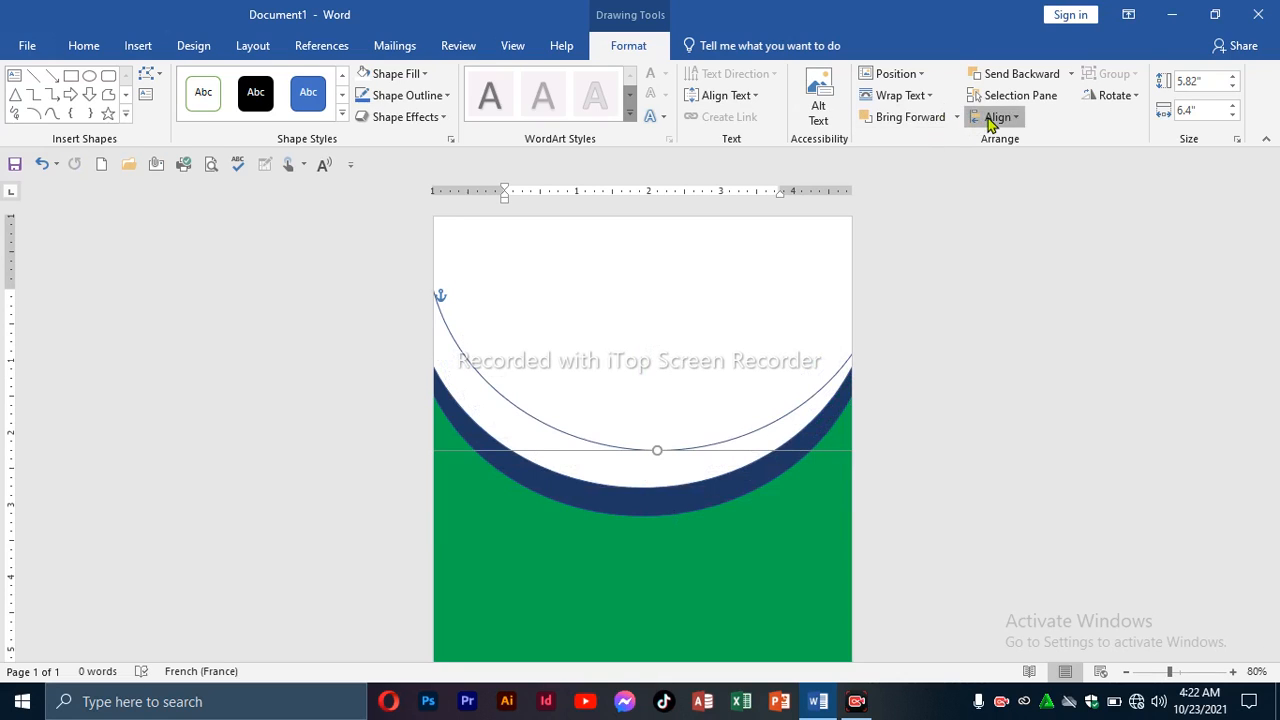
left_click(997, 117)
left_click(1020, 163)
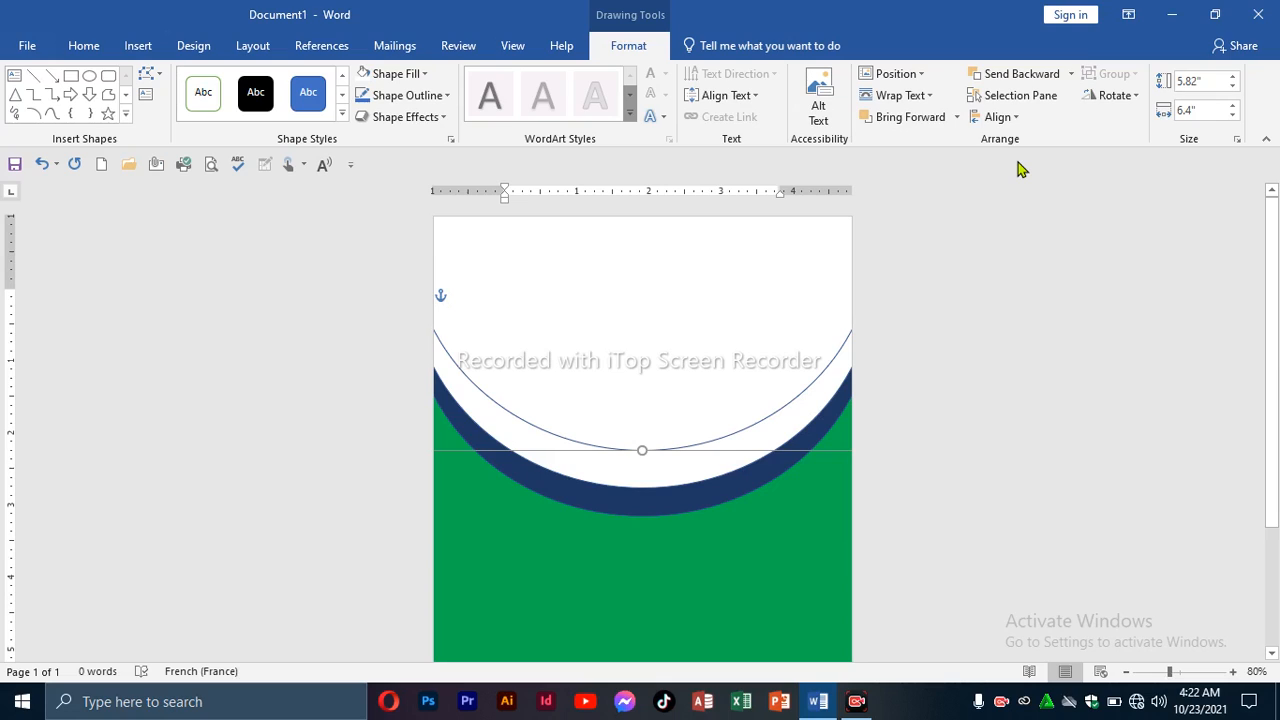
key("Down")
key("Down")
key("Down")
key("Down")
key("Down")
key("Down")
key("Down")
key("Down")
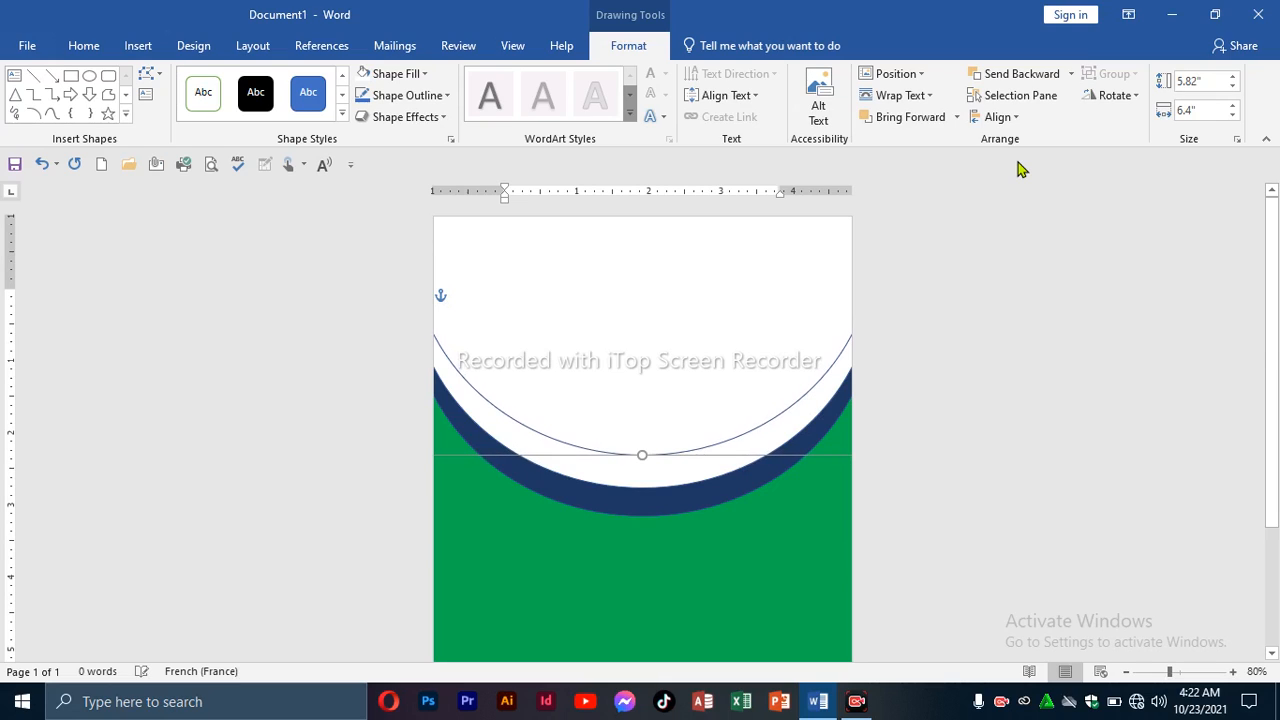
key("Down")
key("Down")
key("Down")
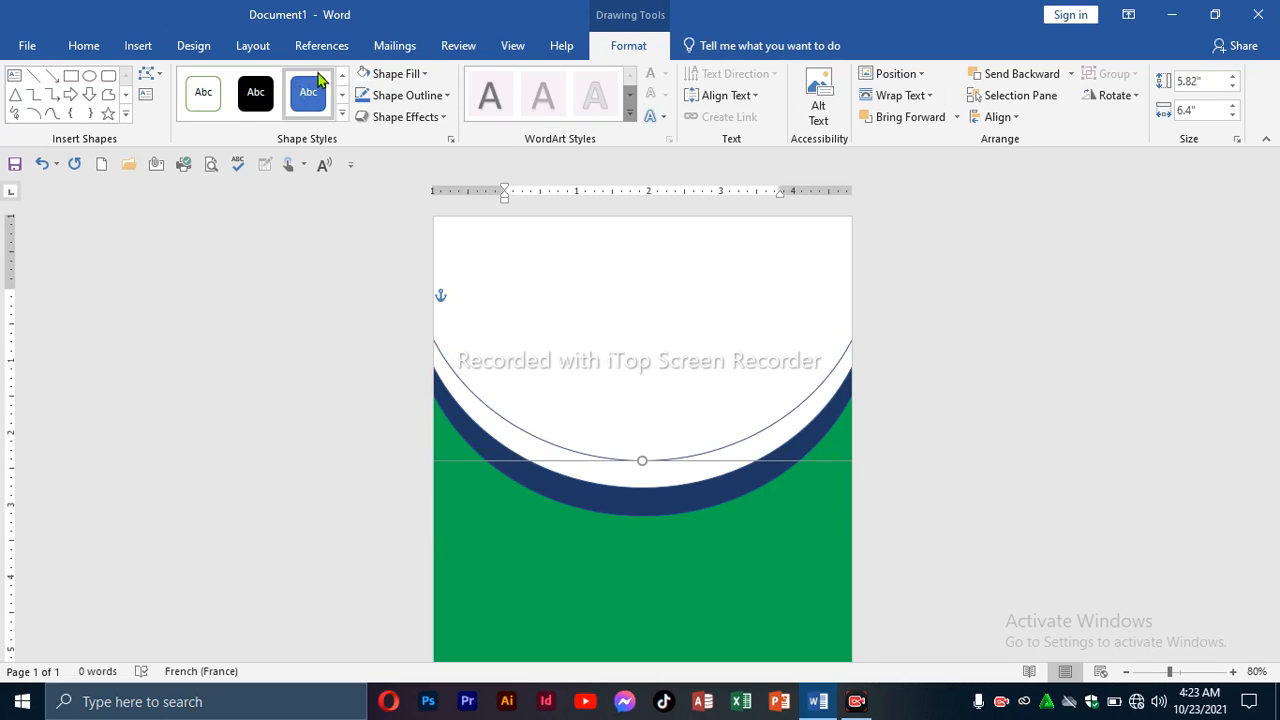
left_click(398, 74)
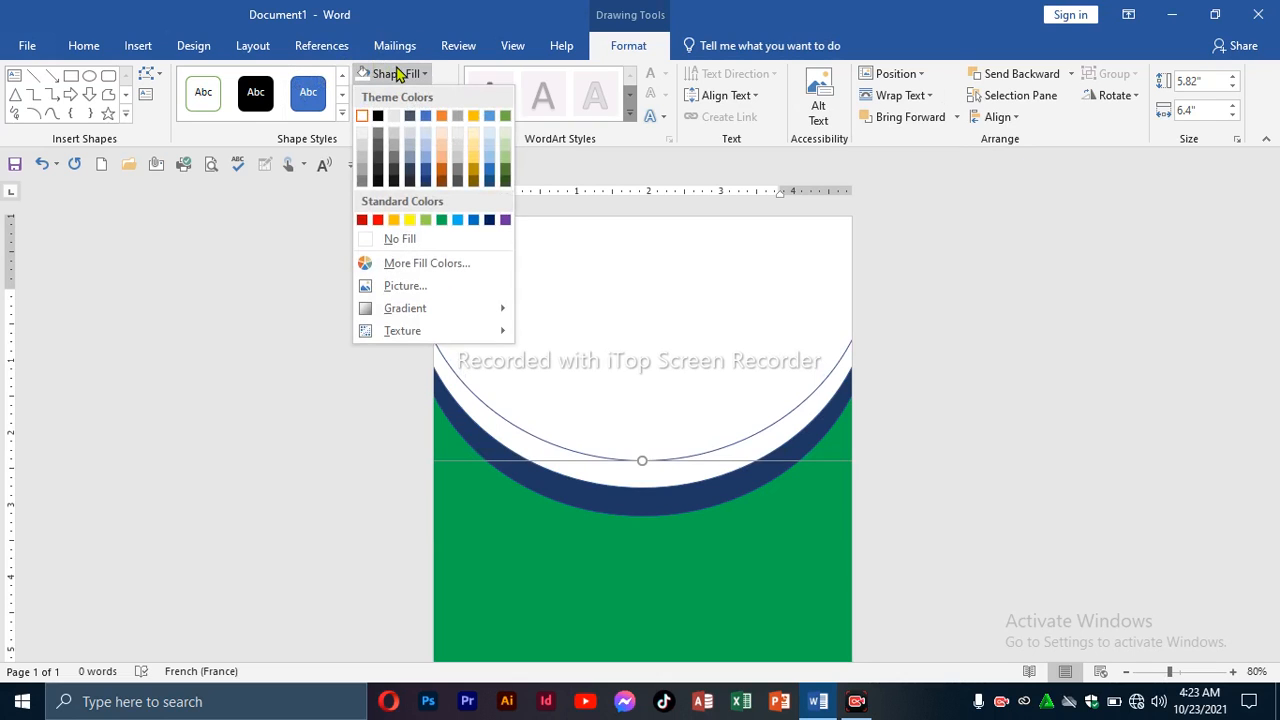
Fill the upper circle green and remove its outline.
left_click(442, 219)
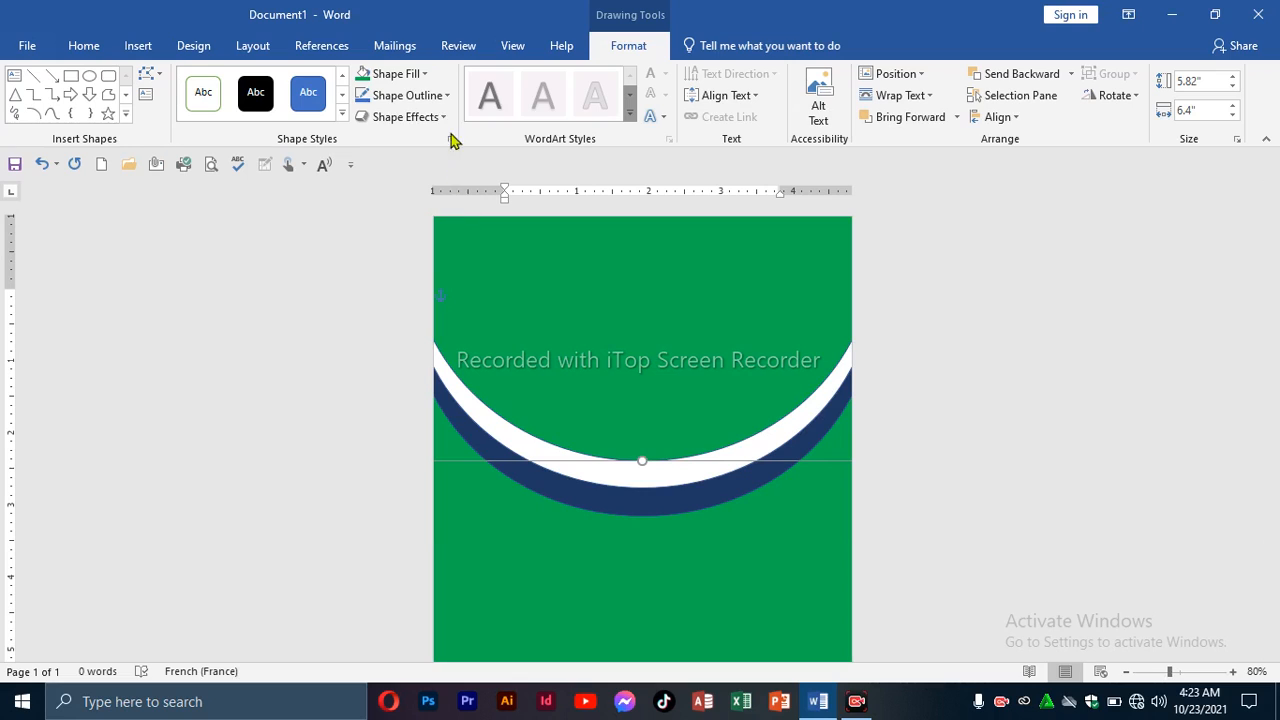
left_click(444, 95)
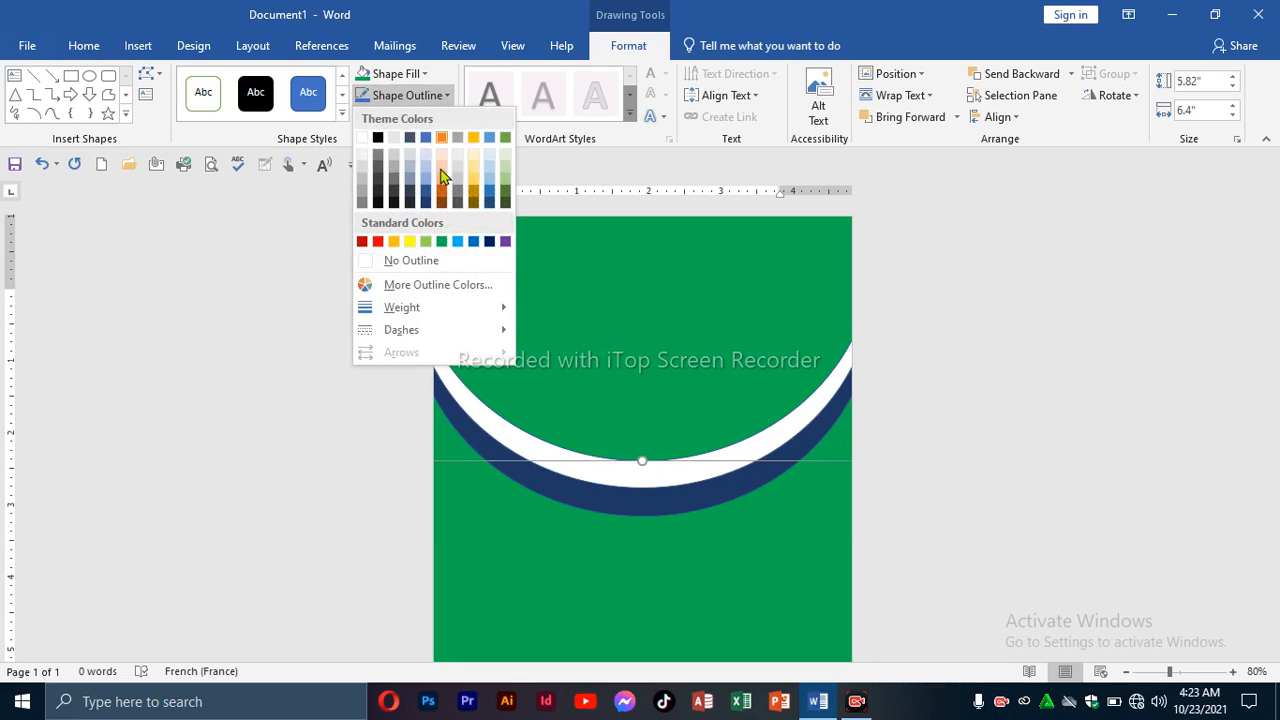
left_click(430, 261)
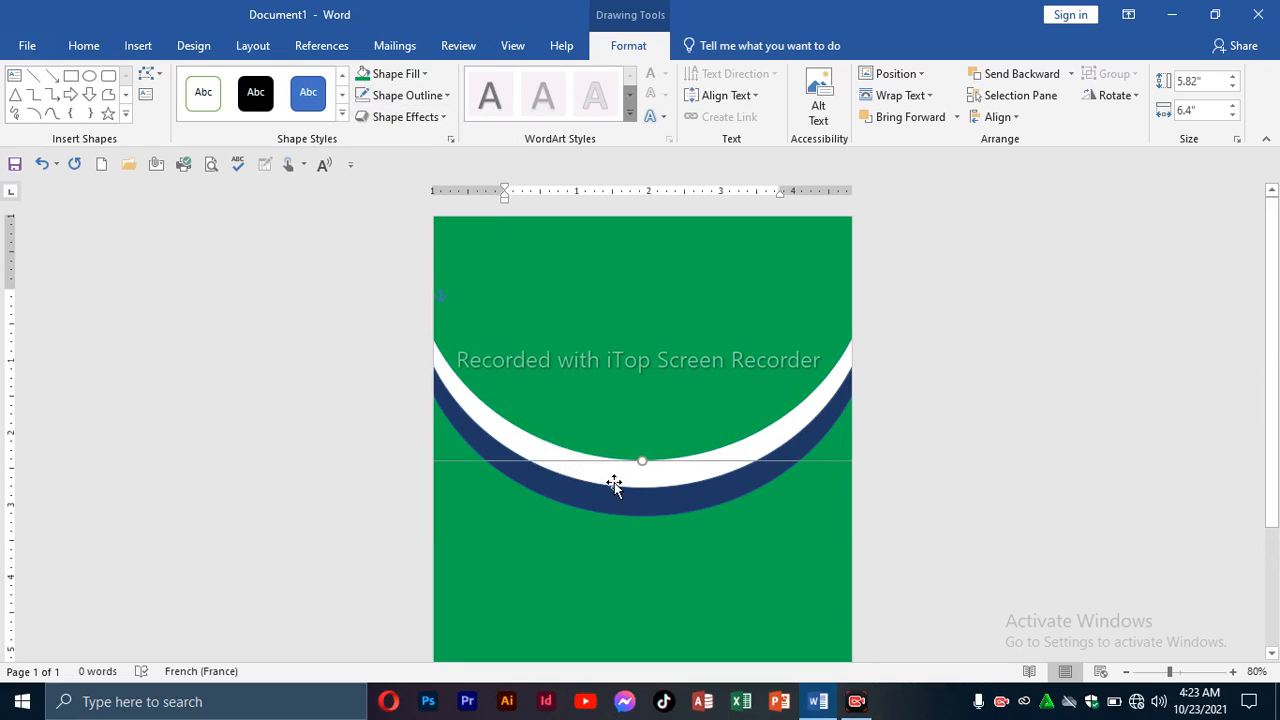
Remove the outlines from the remaining circles, including the navy one, and deselect the shapes.
left_click(613, 483)
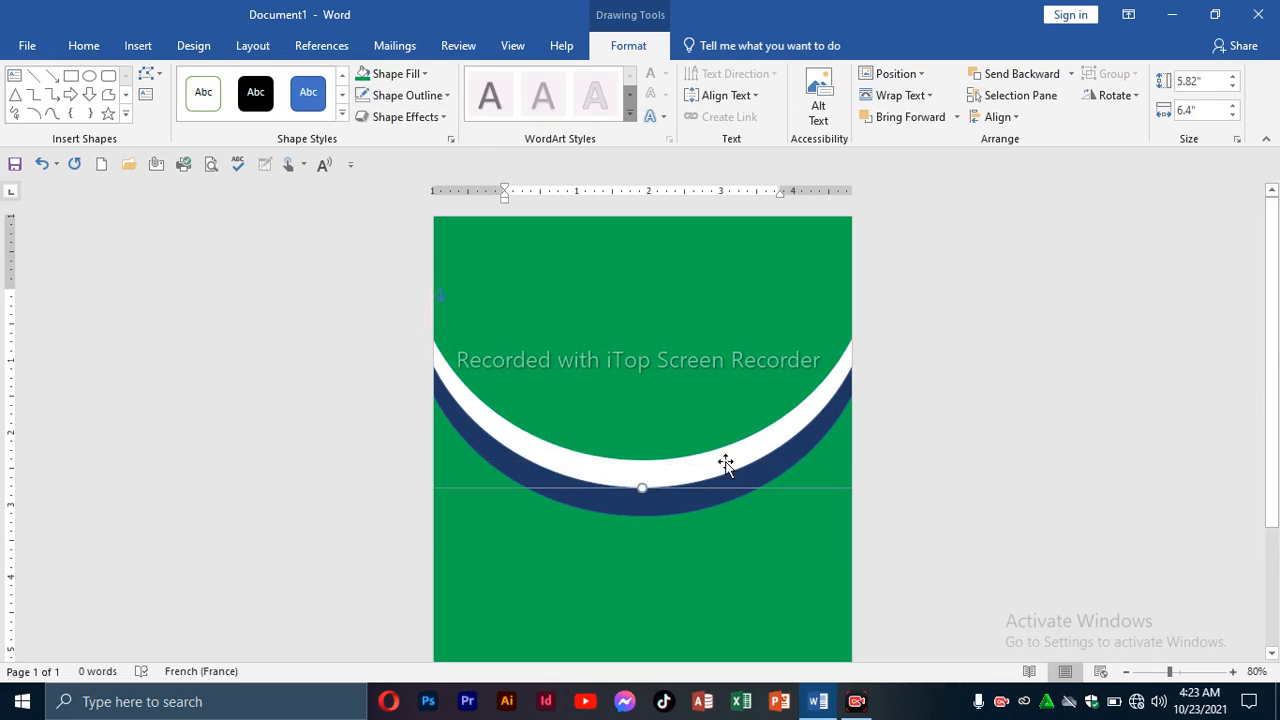
left_click(800, 408)
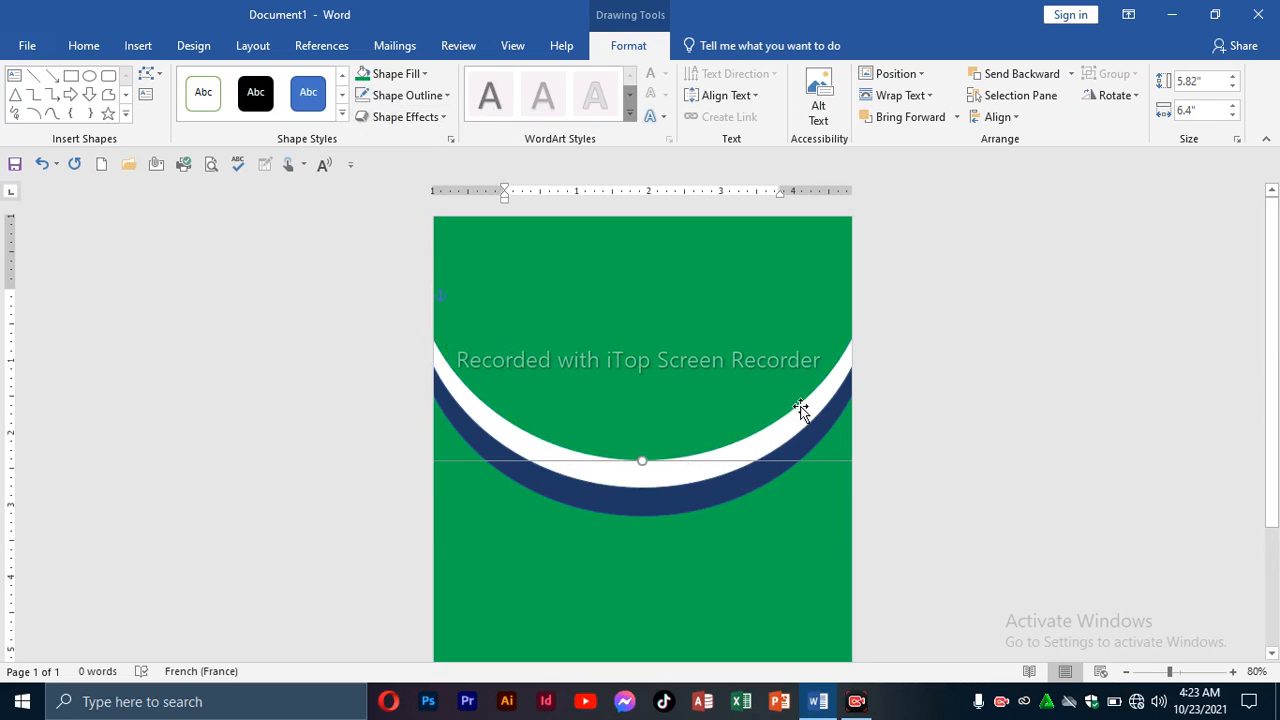
left_click(432, 97)
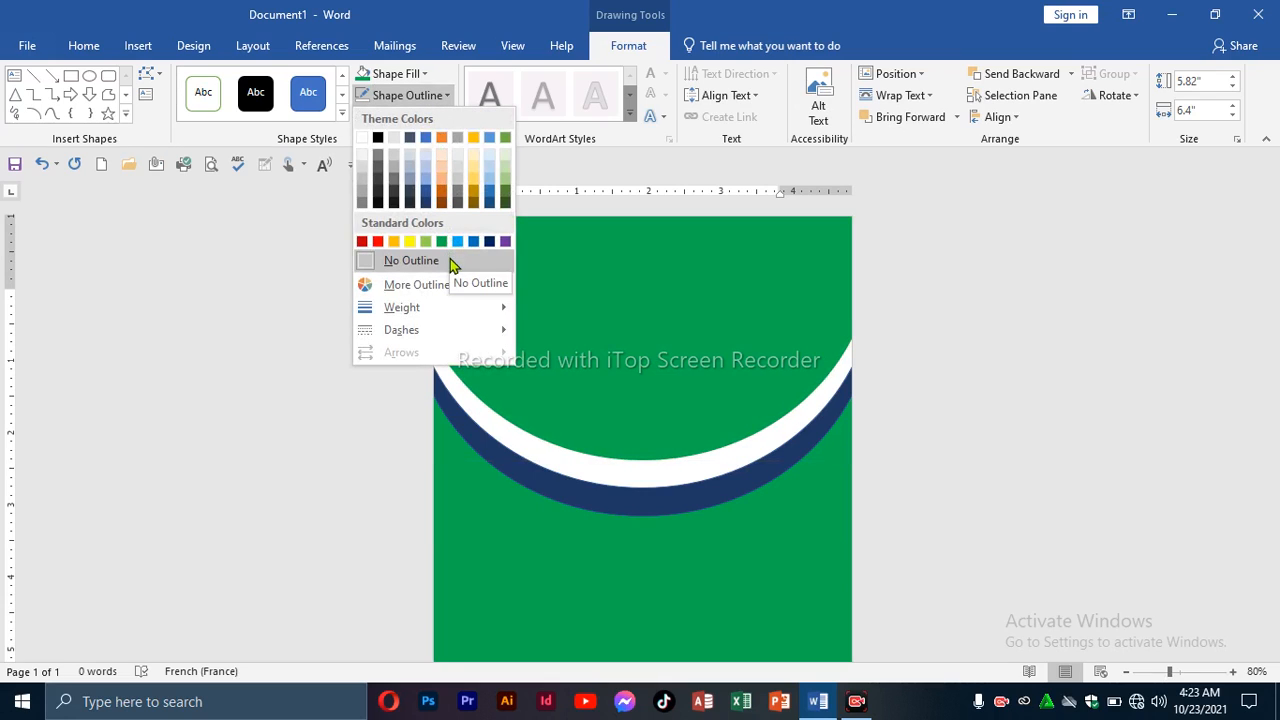
left_click(411, 260)
left_click(676, 577)
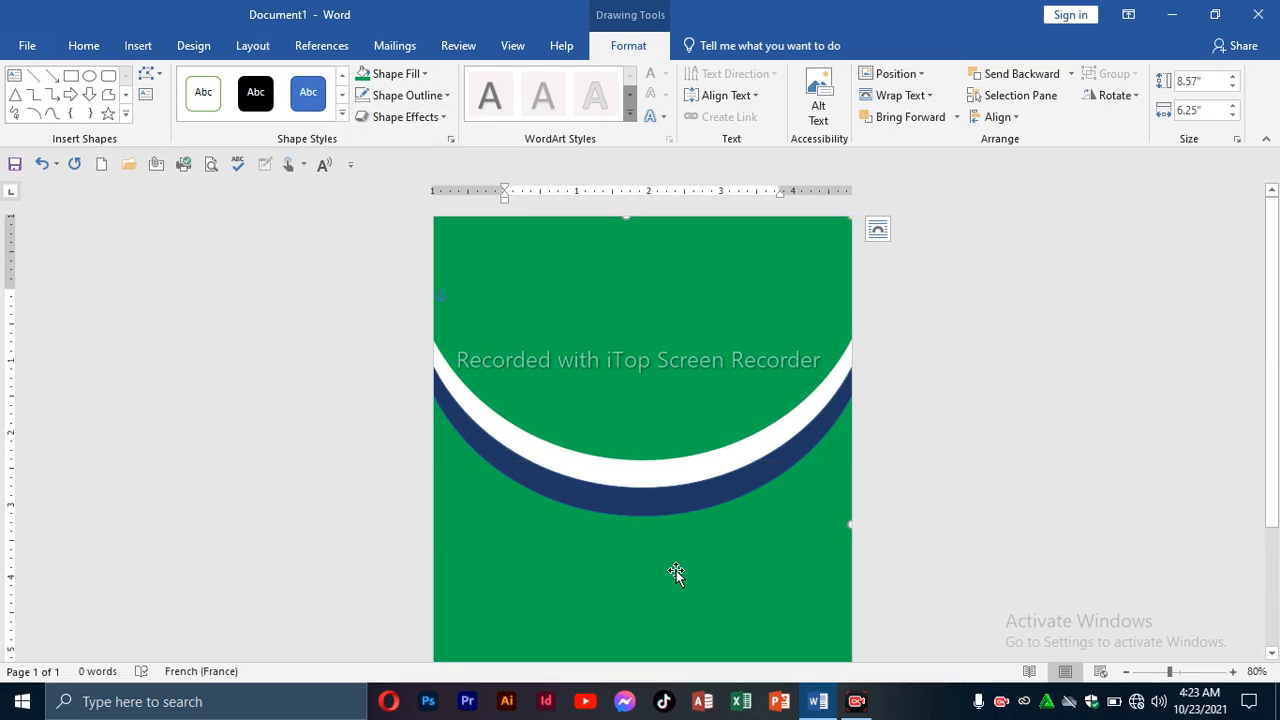
left_click(676, 515)
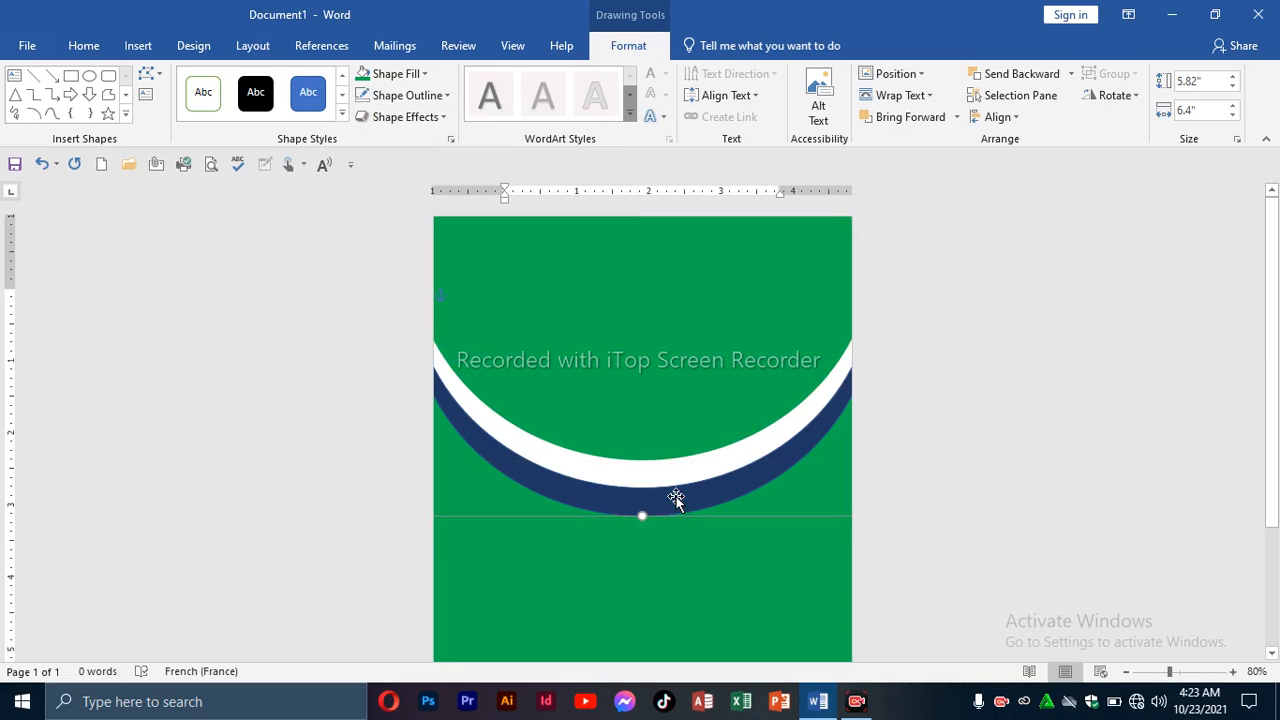
left_click(420, 96)
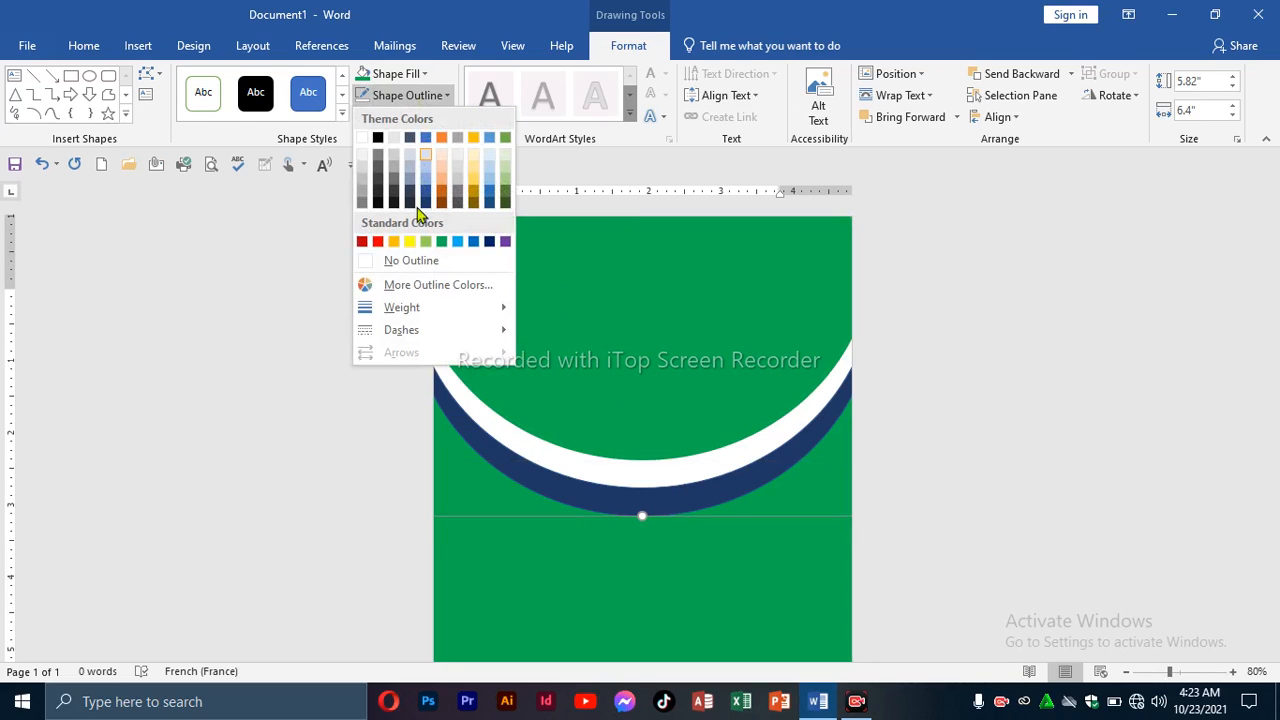
left_click(424, 270)
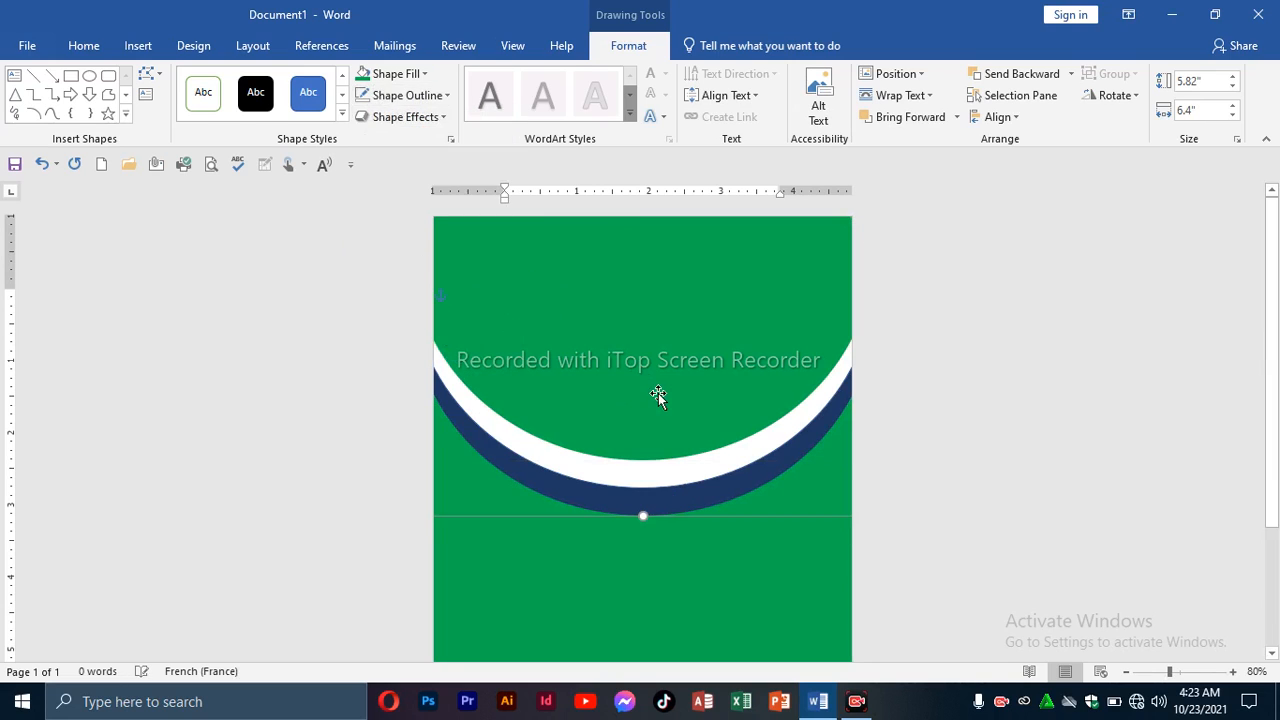
left_click(891, 363)
scroll(900, 363, "down", 2)
scroll(906, 394, "up", 2)
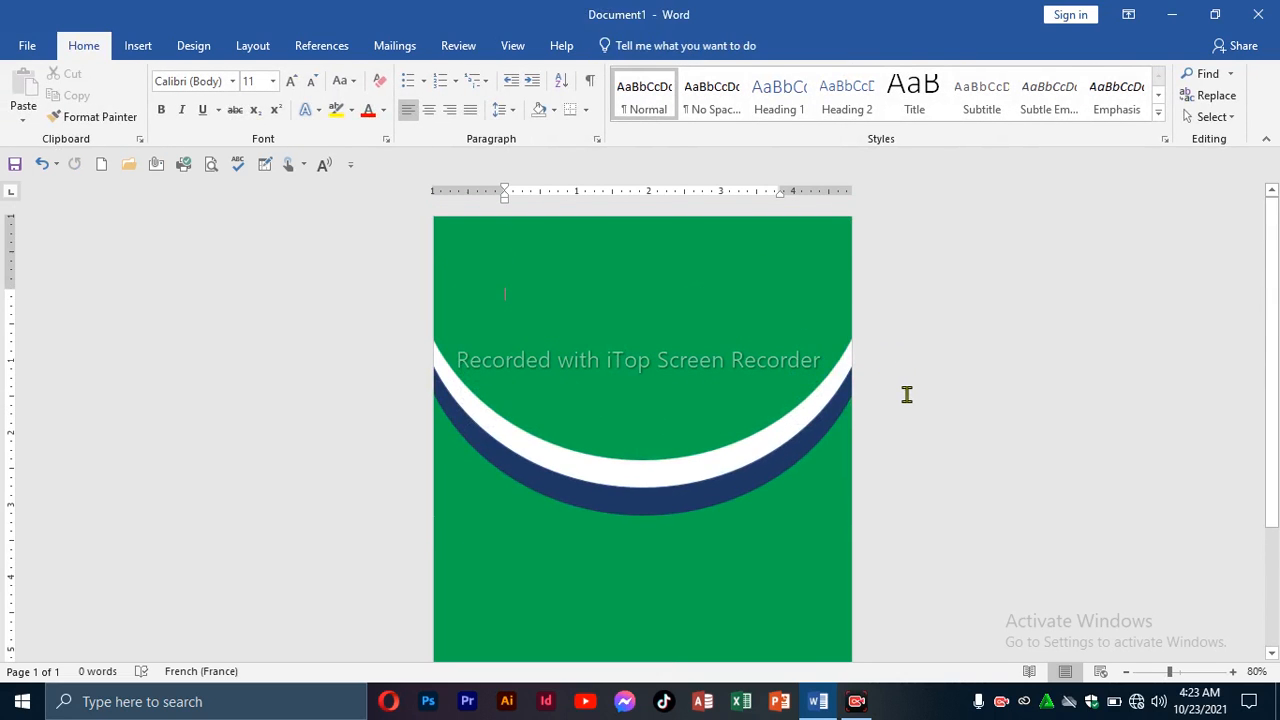
Draw a 2.79" circle centred over the arcs, with no outline.
left_click(140, 48)
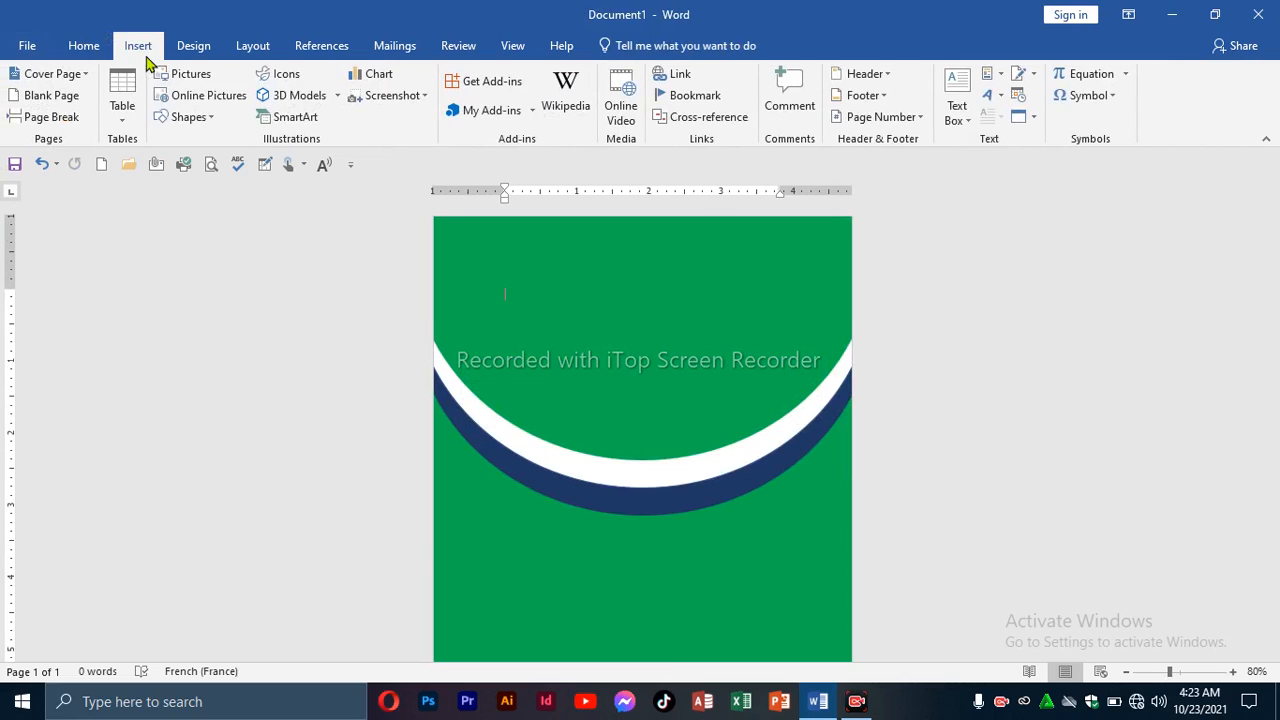
left_click(188, 118)
left_click(243, 161)
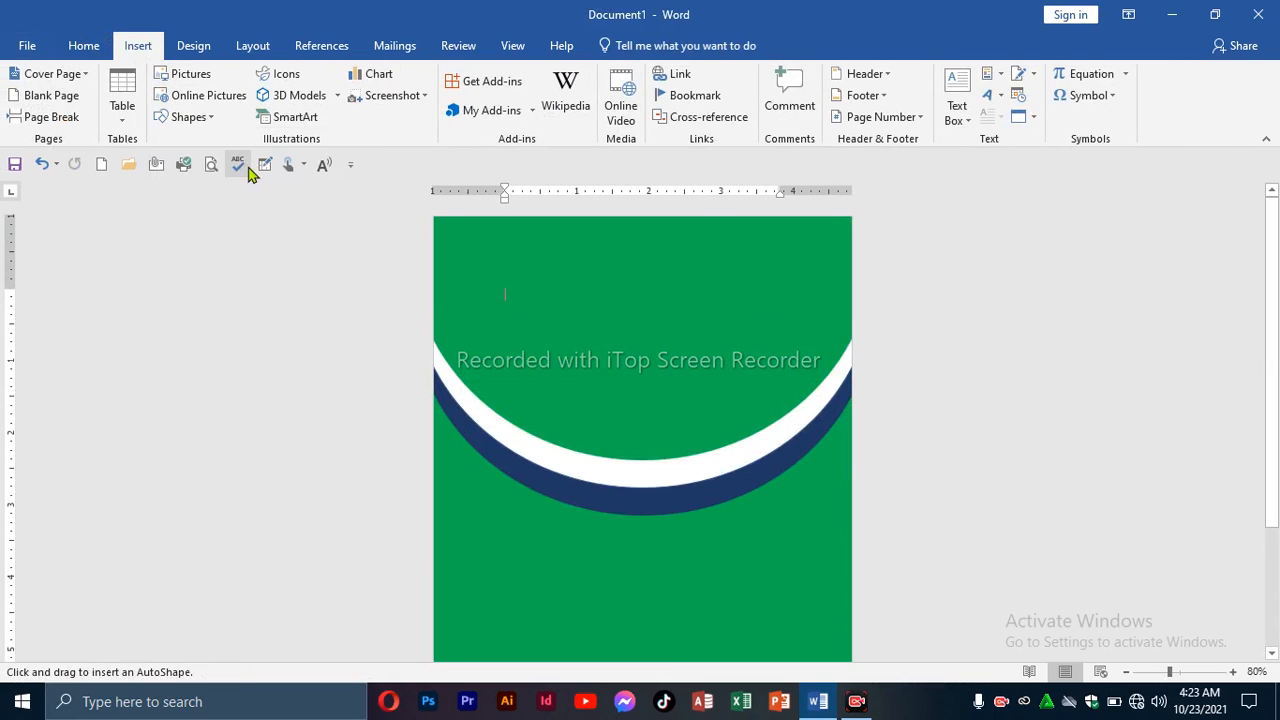
left_click_drag(556, 379, 747, 581)
left_click_drag(675, 531, 666, 515)
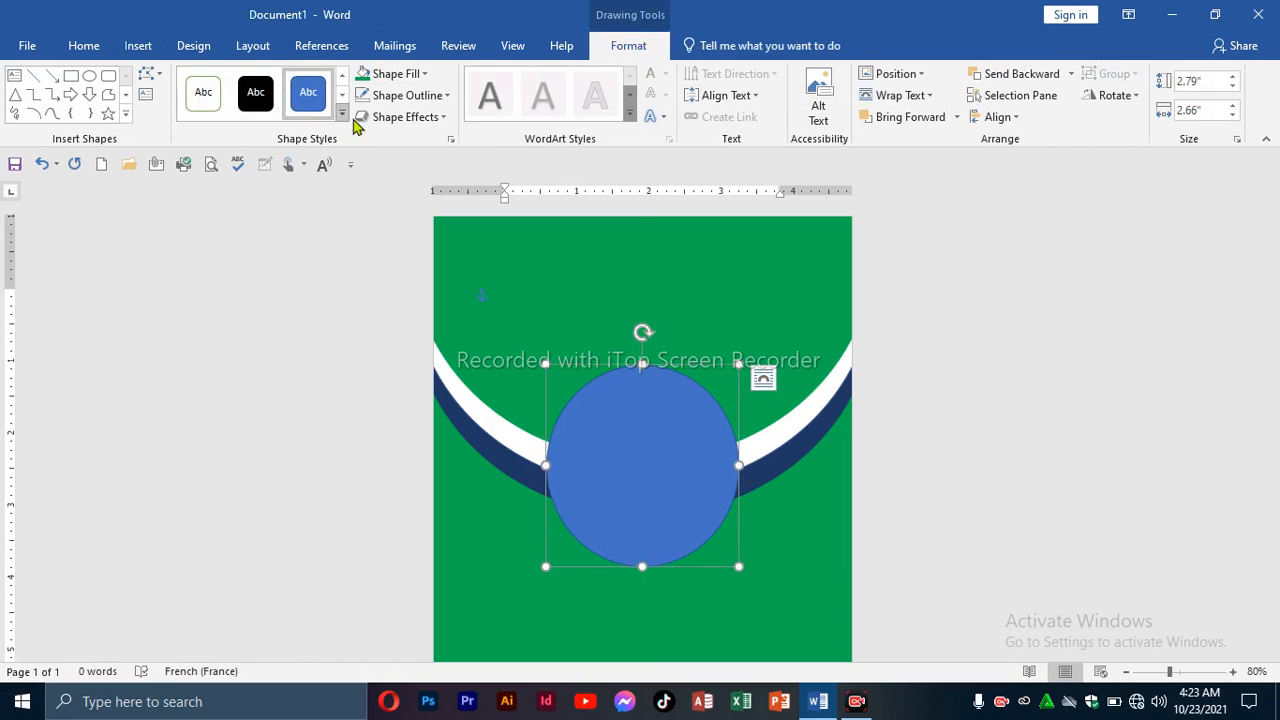
left_click(406, 98)
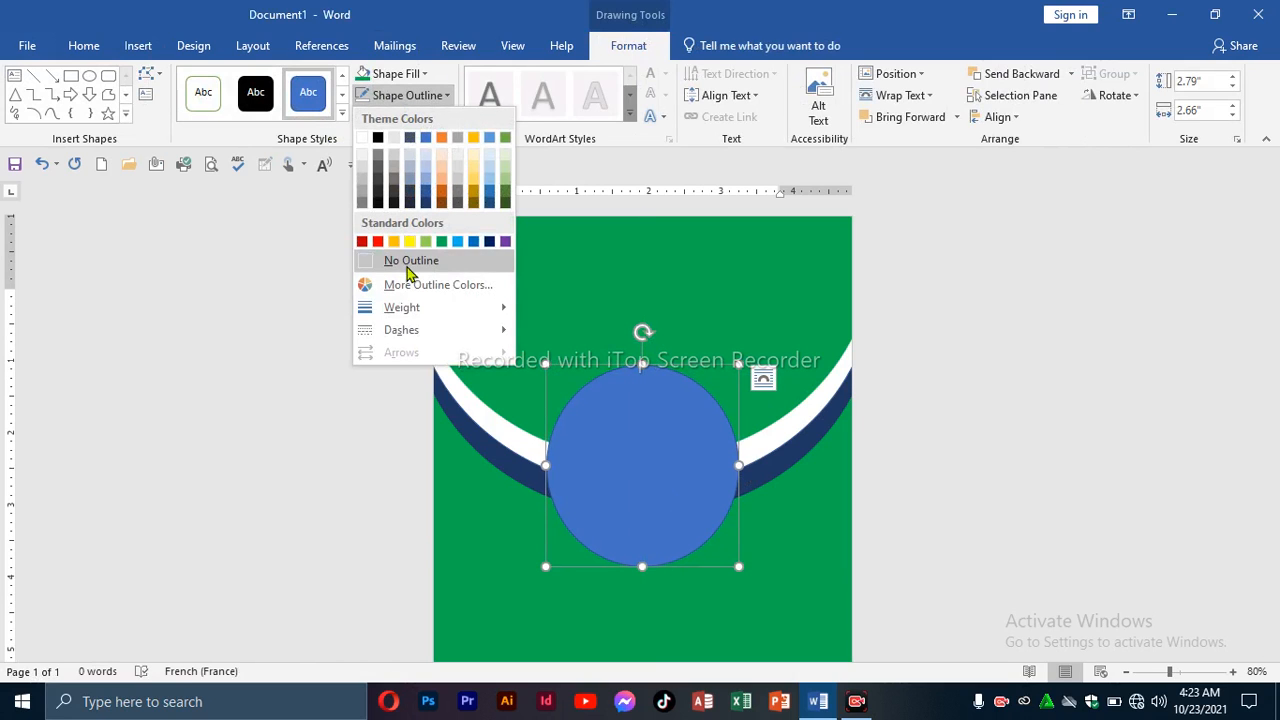
left_click(407, 262)
Fill the circle with the portrait photo from Desktop > HIJACKER > Photo Sage, then deselect.
left_click(420, 75)
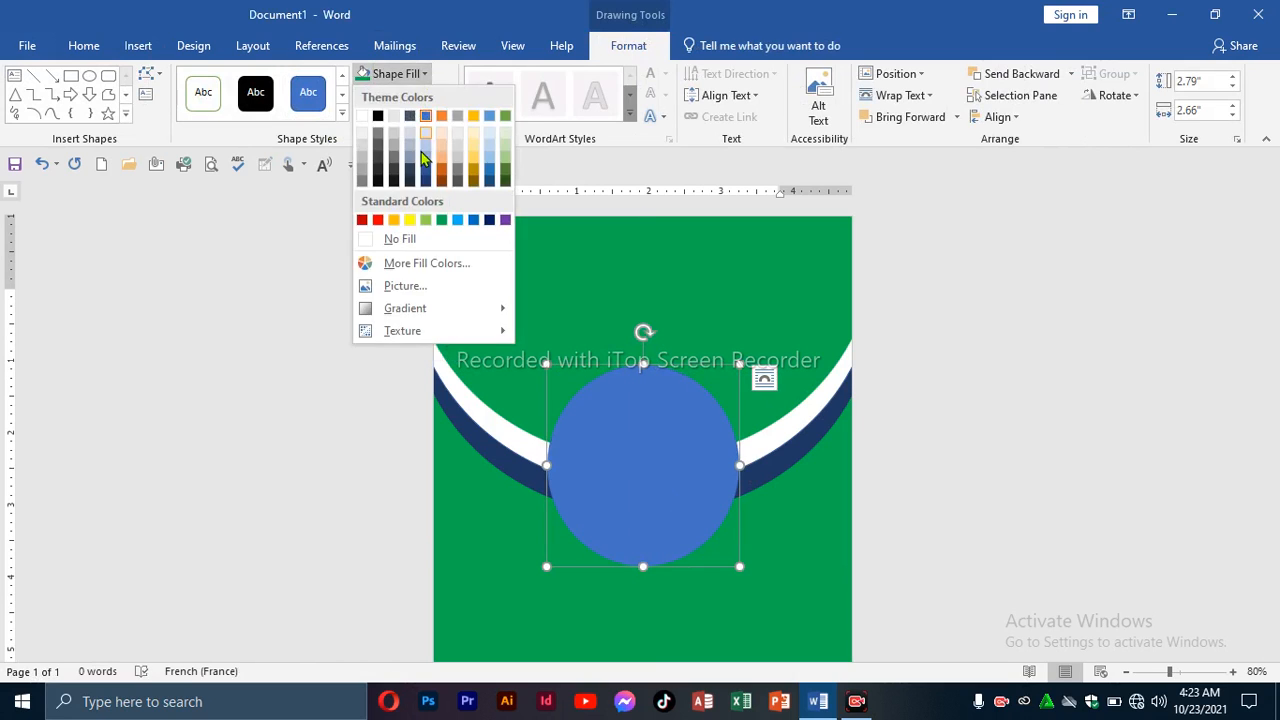
left_click(424, 287)
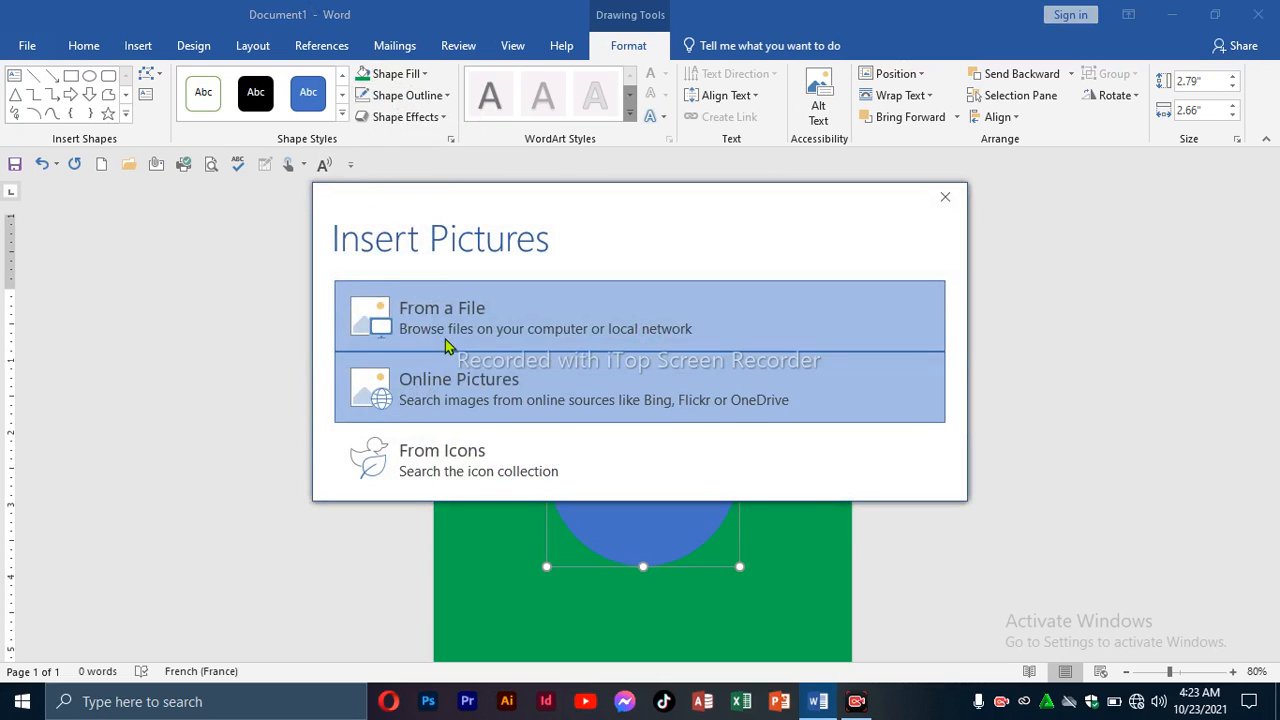
left_click(448, 331)
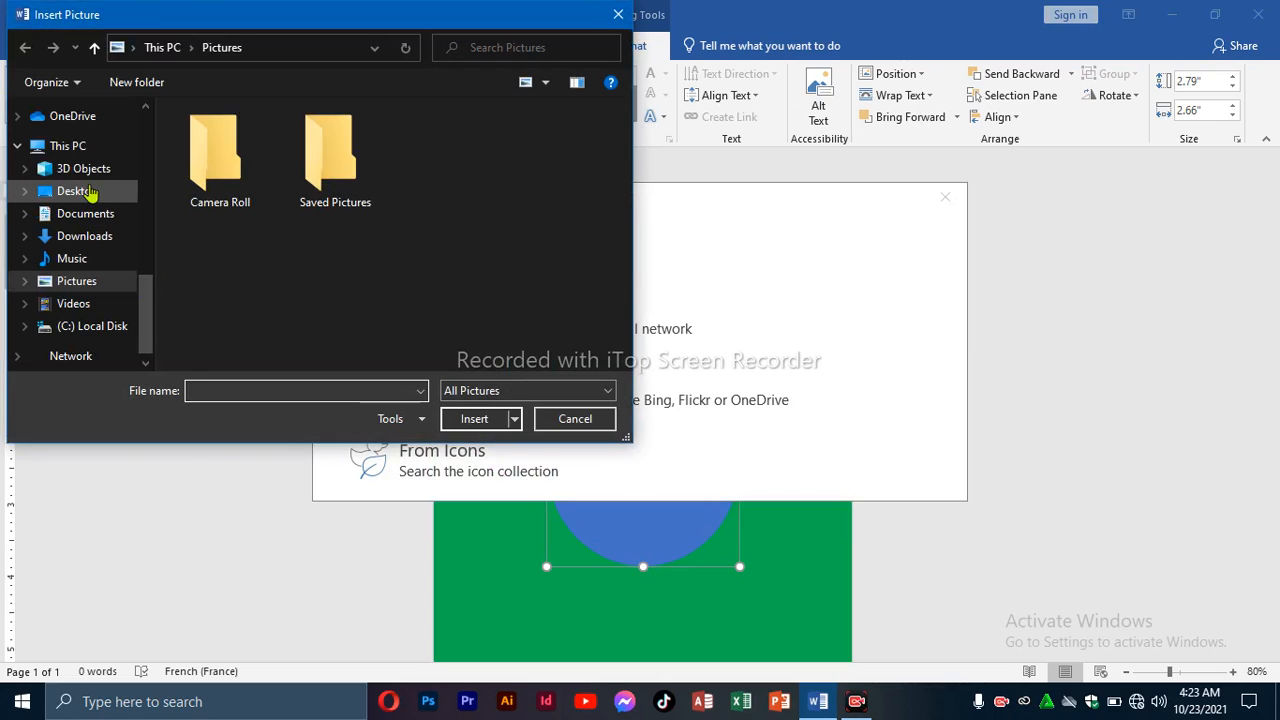
left_click(90, 191)
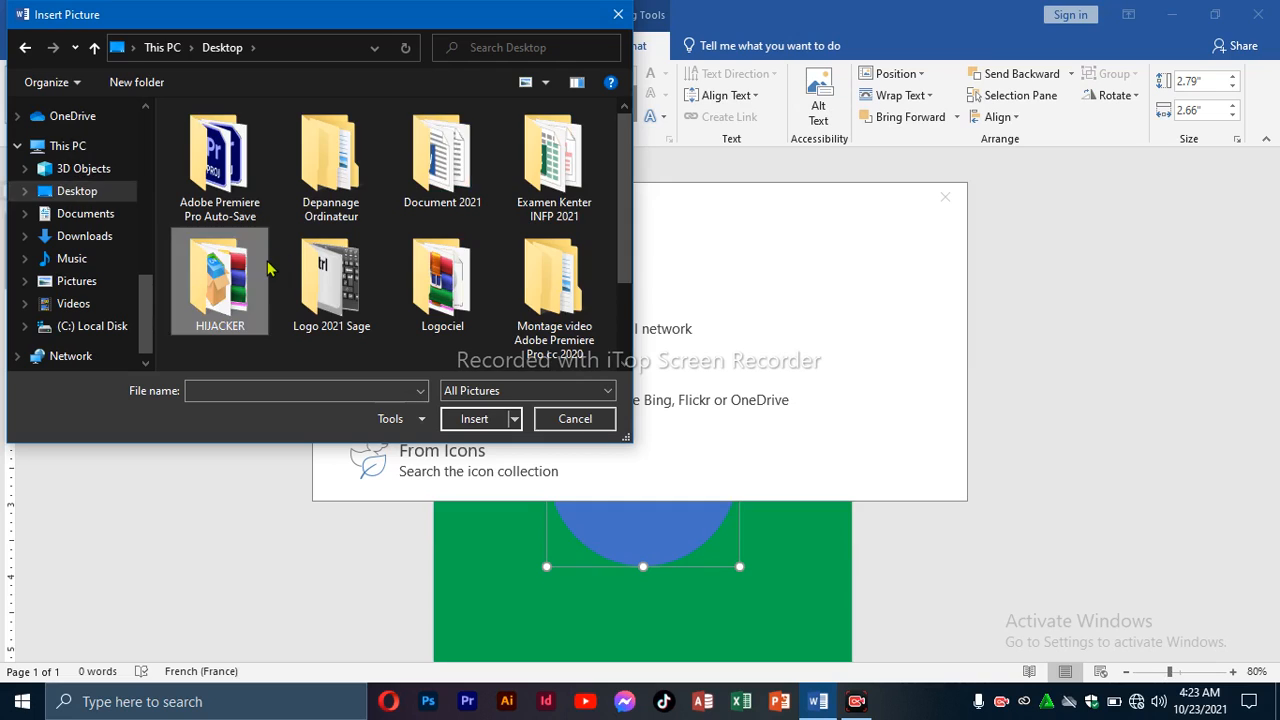
double_click(265, 268)
double_click(238, 192)
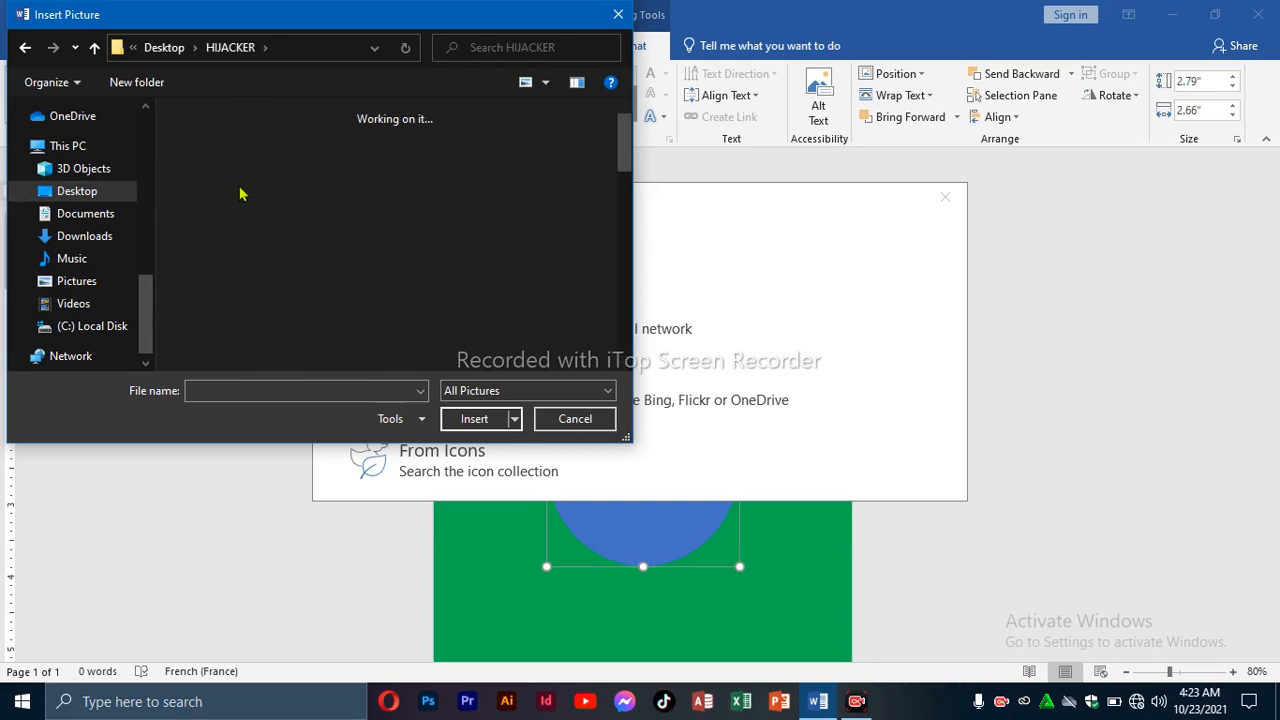
left_click(330, 290)
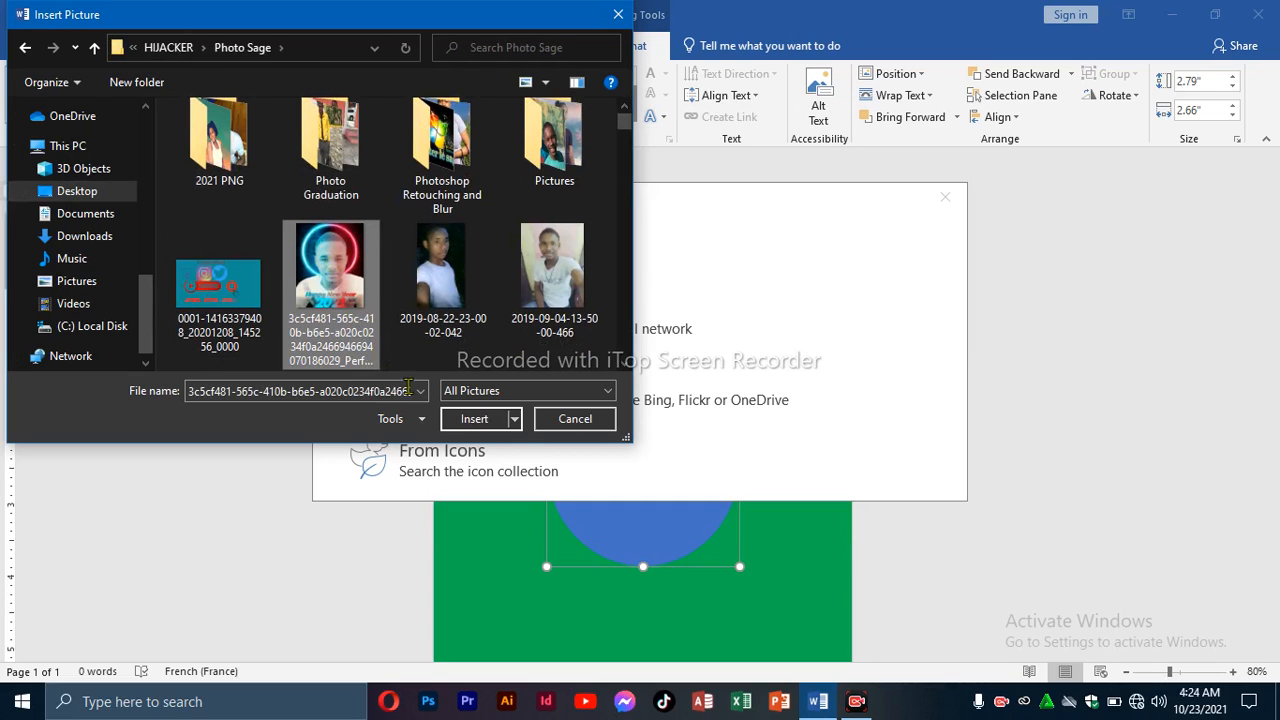
left_click(452, 421)
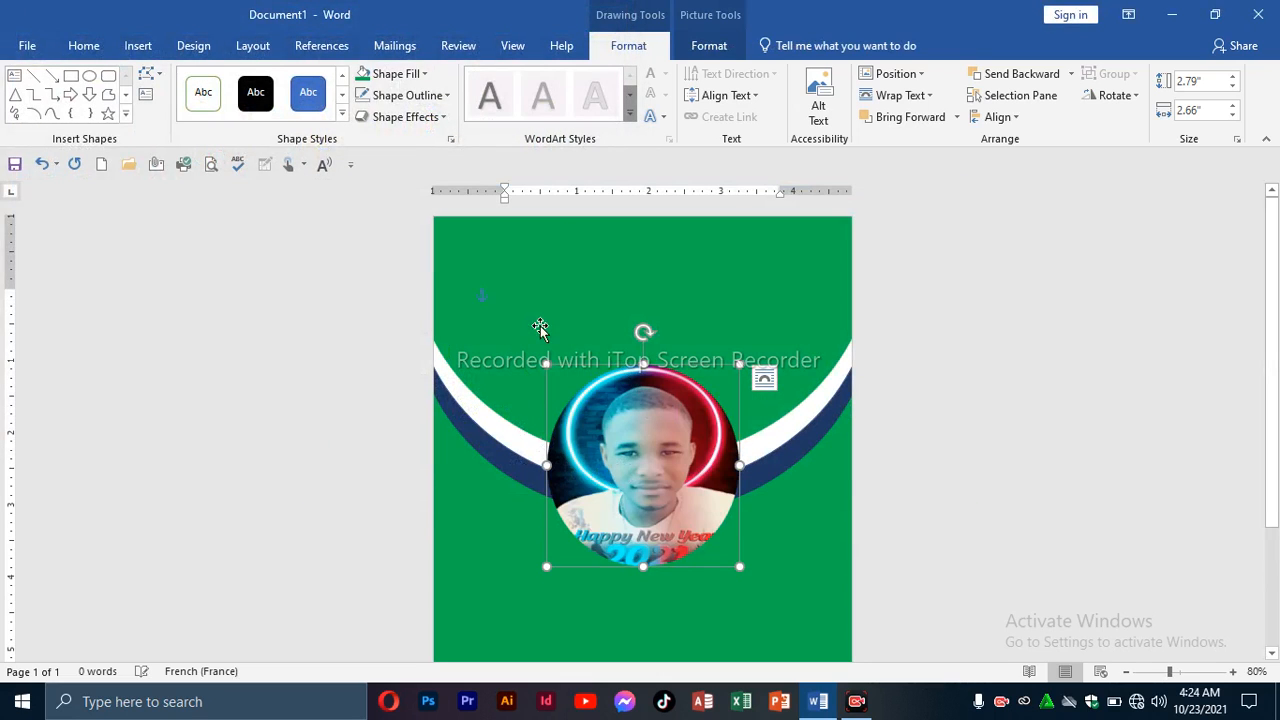
left_click(626, 604)
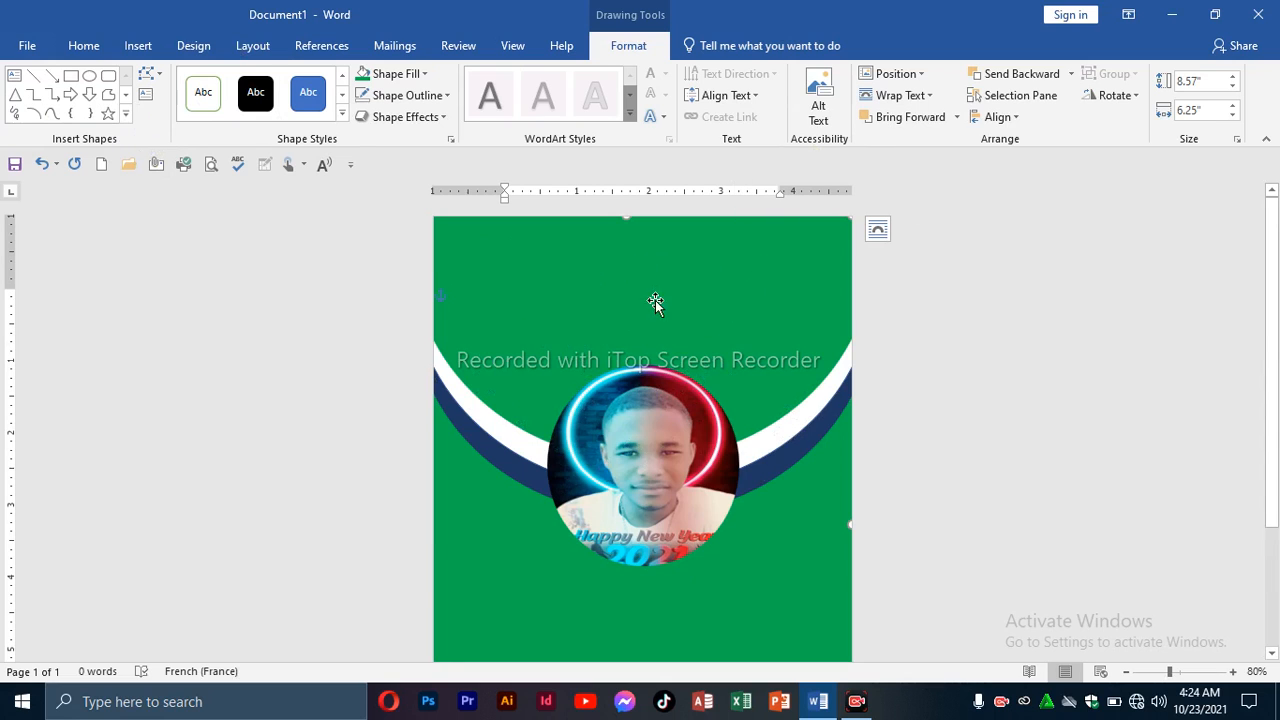
left_click(963, 340)
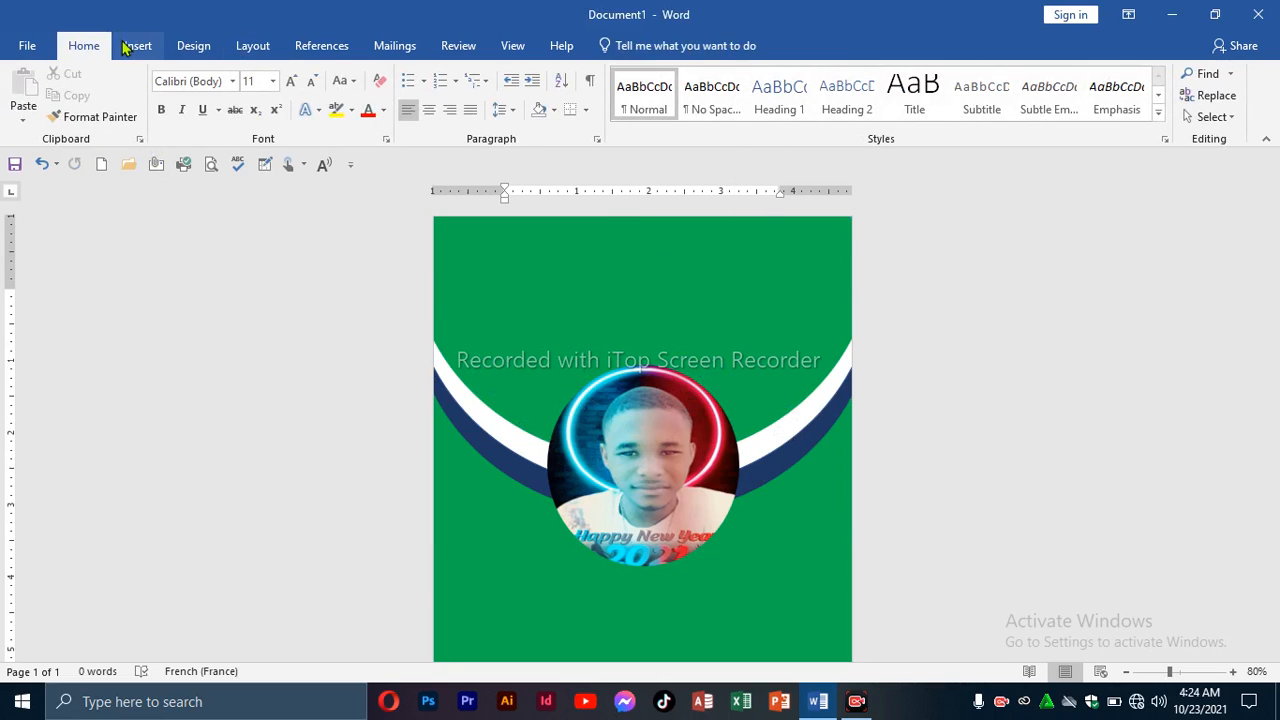
Add a plain black WordArt heading reading 'Lochard Official' near the top of the card.
left_click(140, 46)
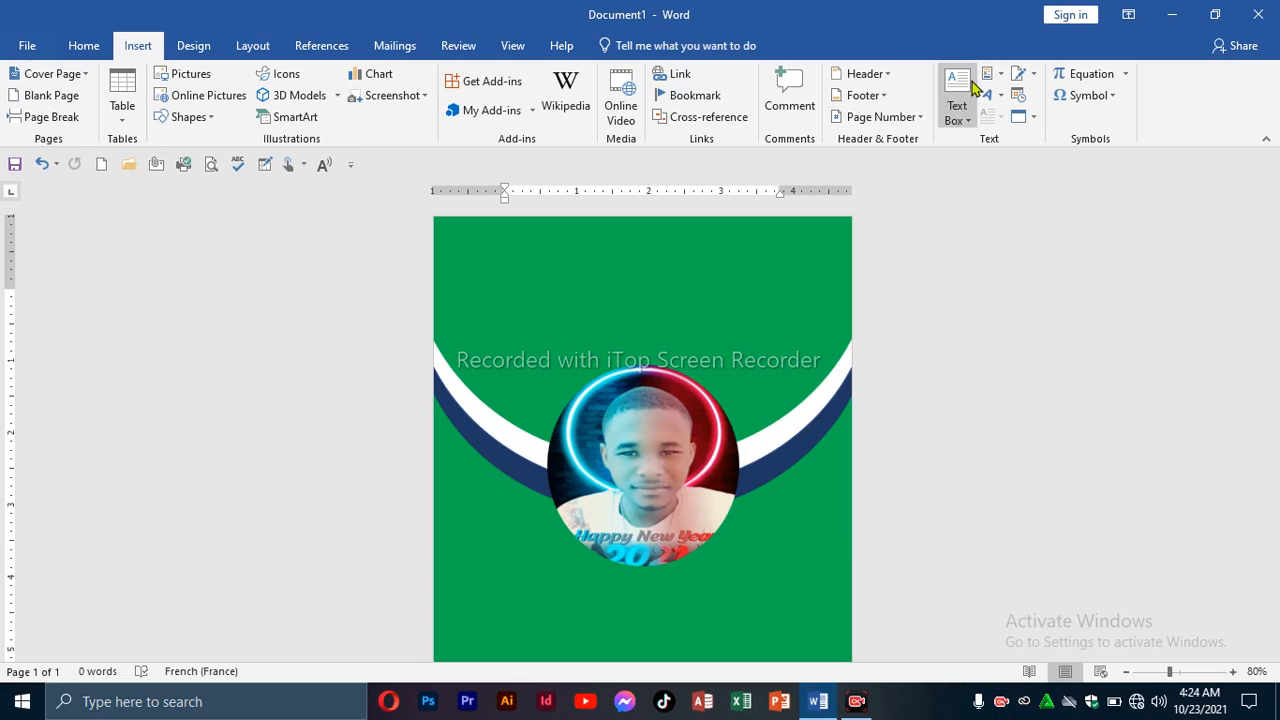
left_click(992, 95)
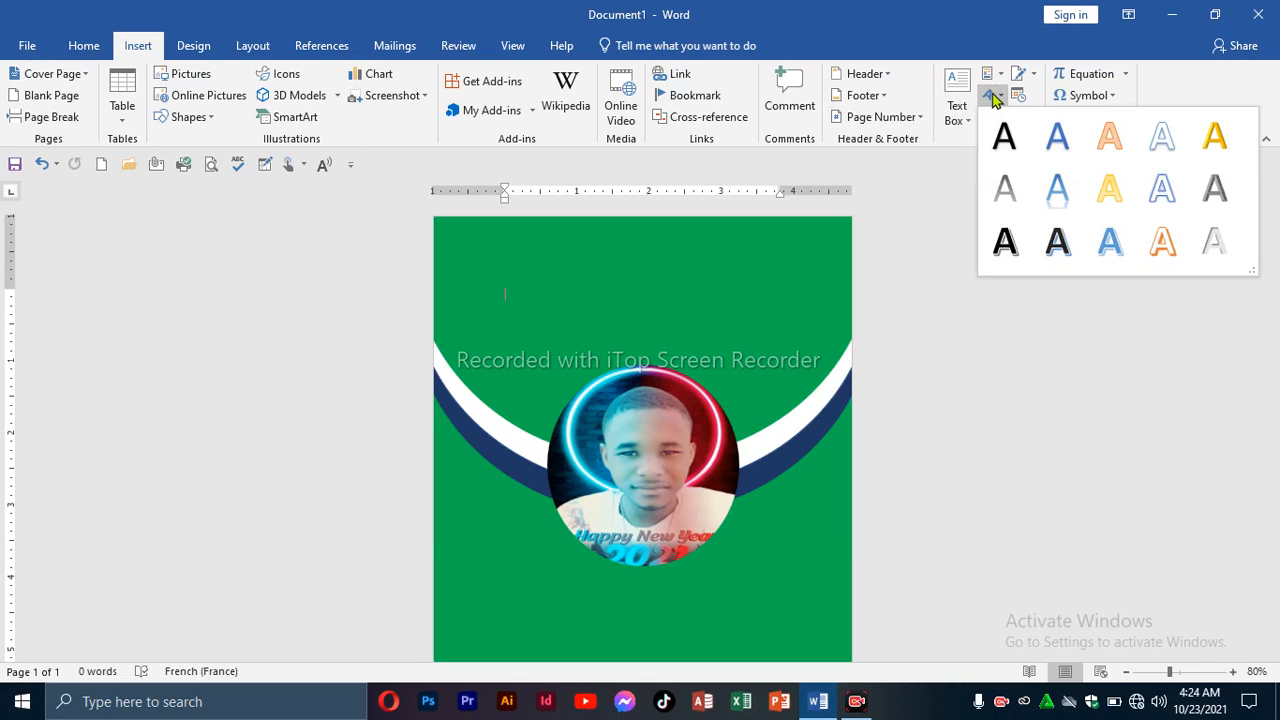
left_click(1002, 136)
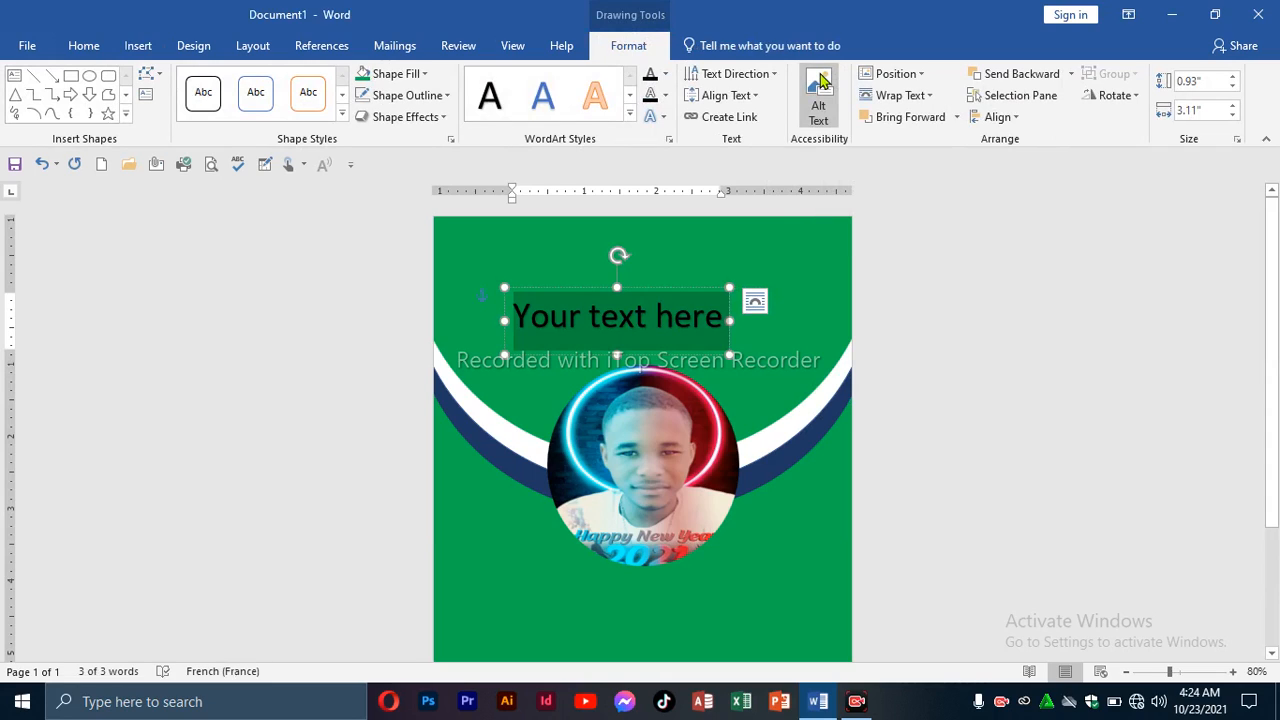
type("Lo")
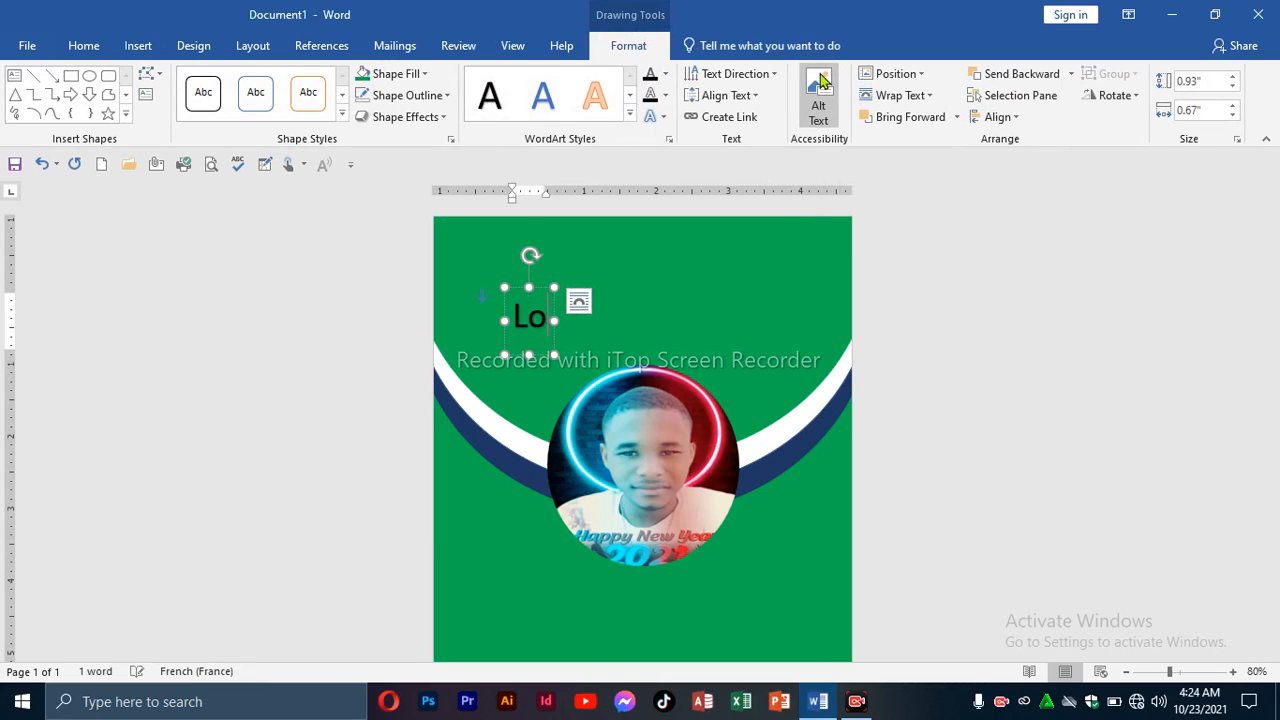
type("char")
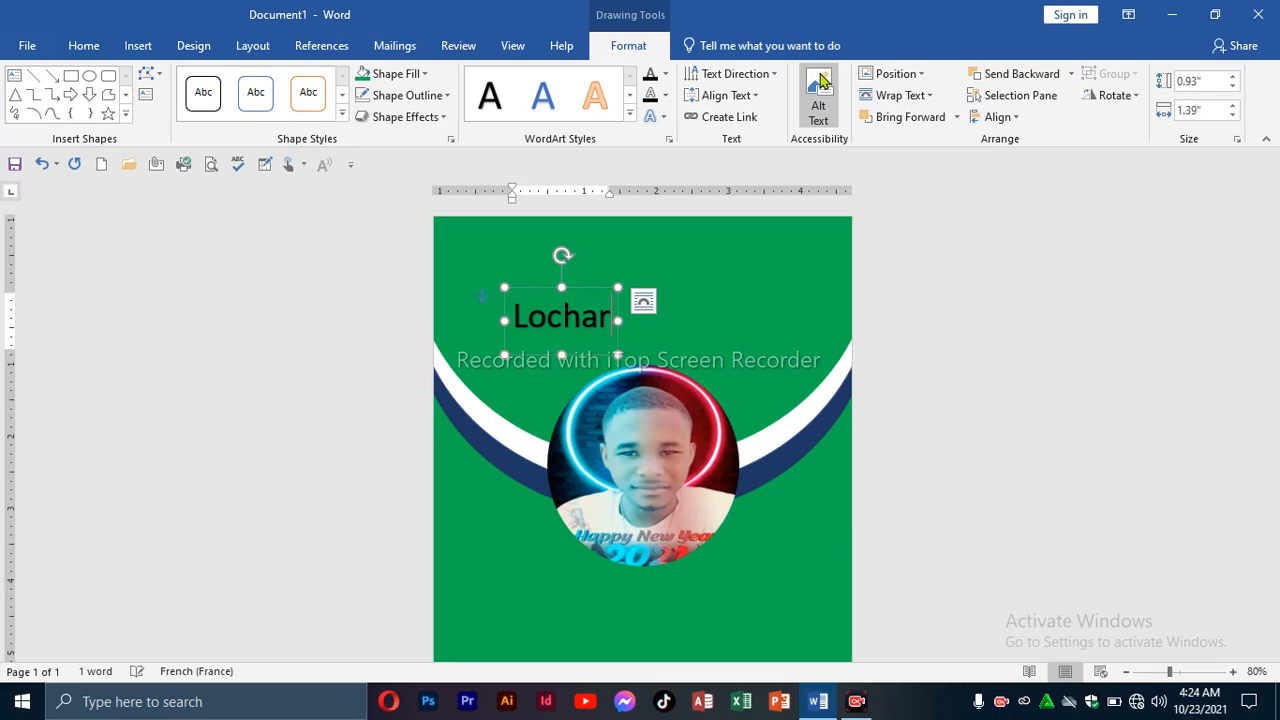
type("d O")
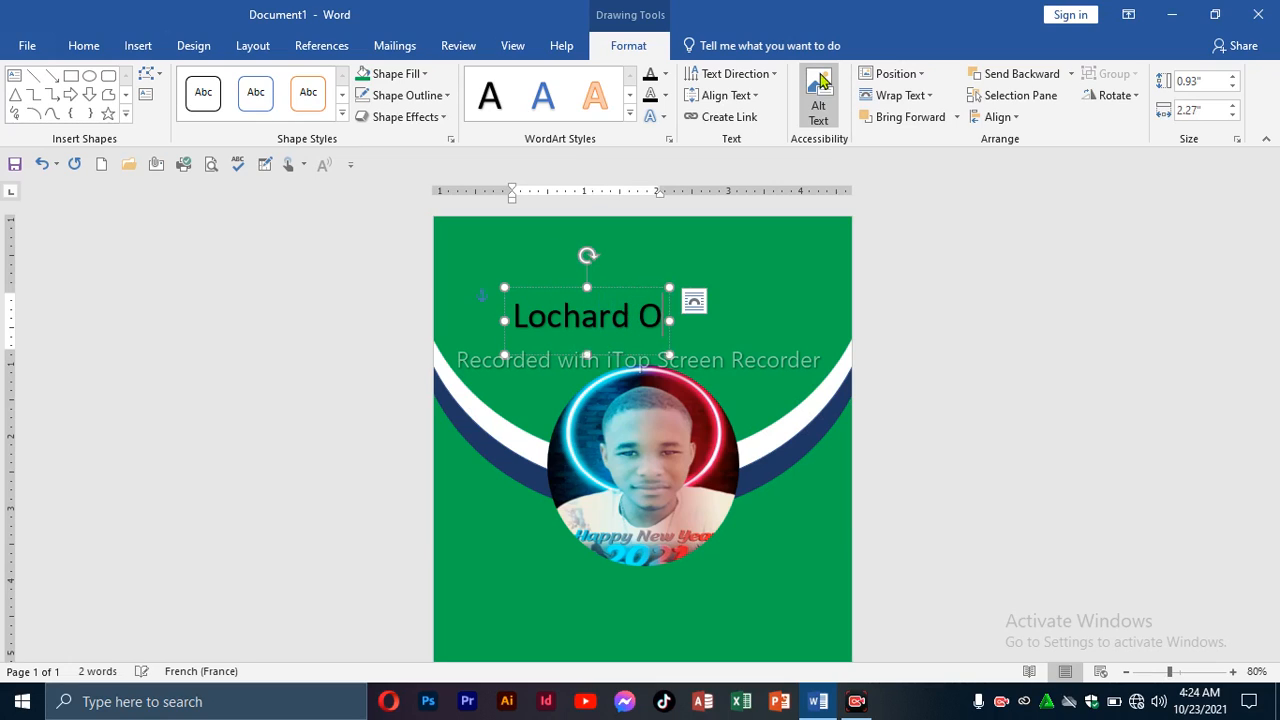
type("ffici")
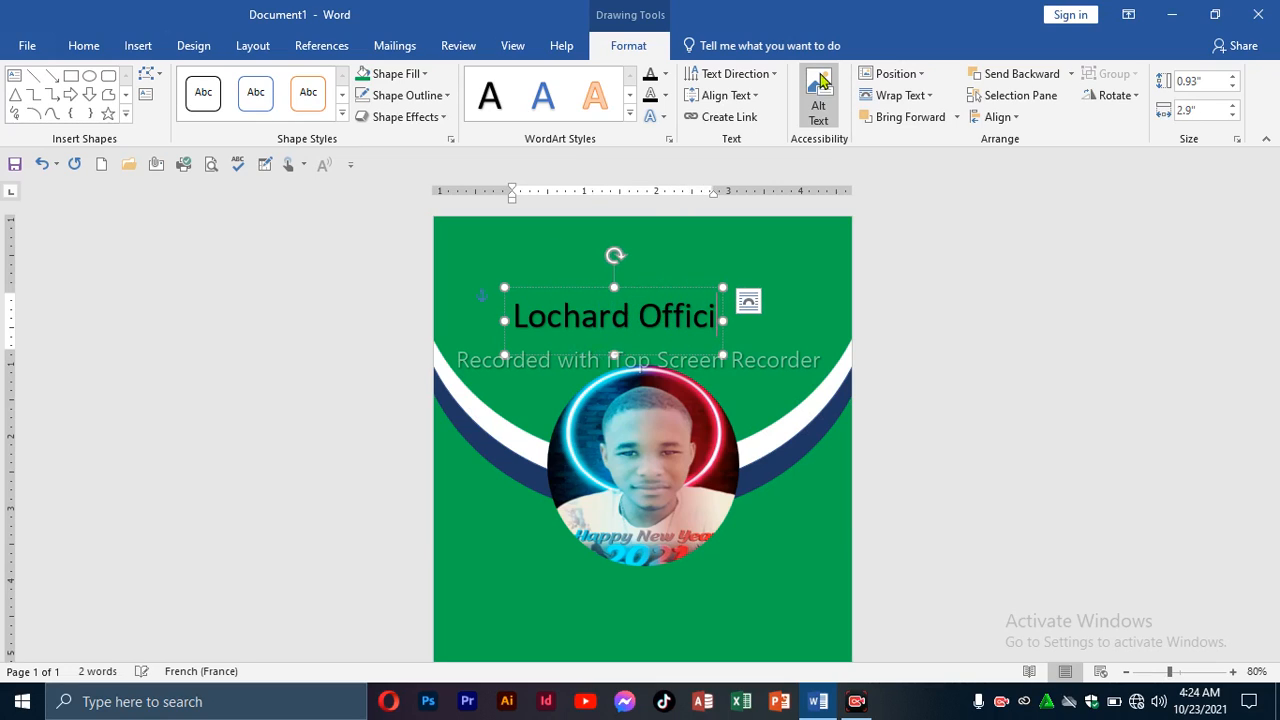
type("al")
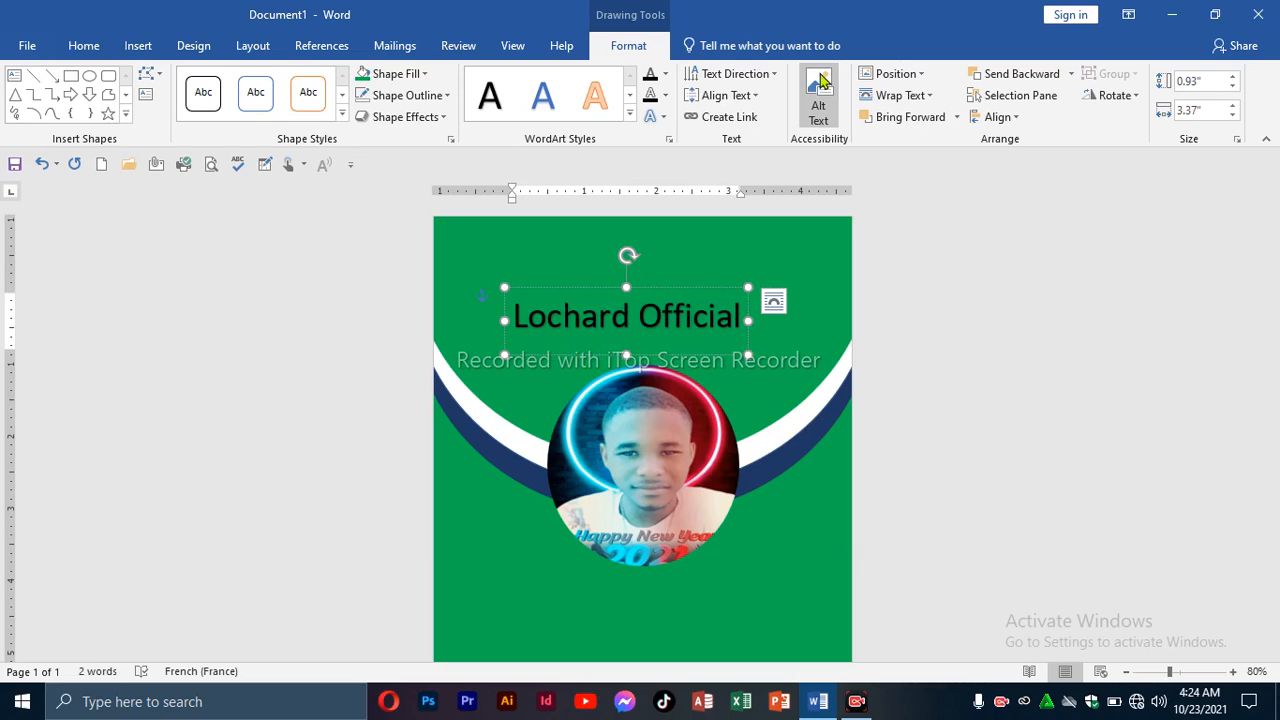
Make the WordArt heading bold, white Times New Roman.
left_click(563, 288)
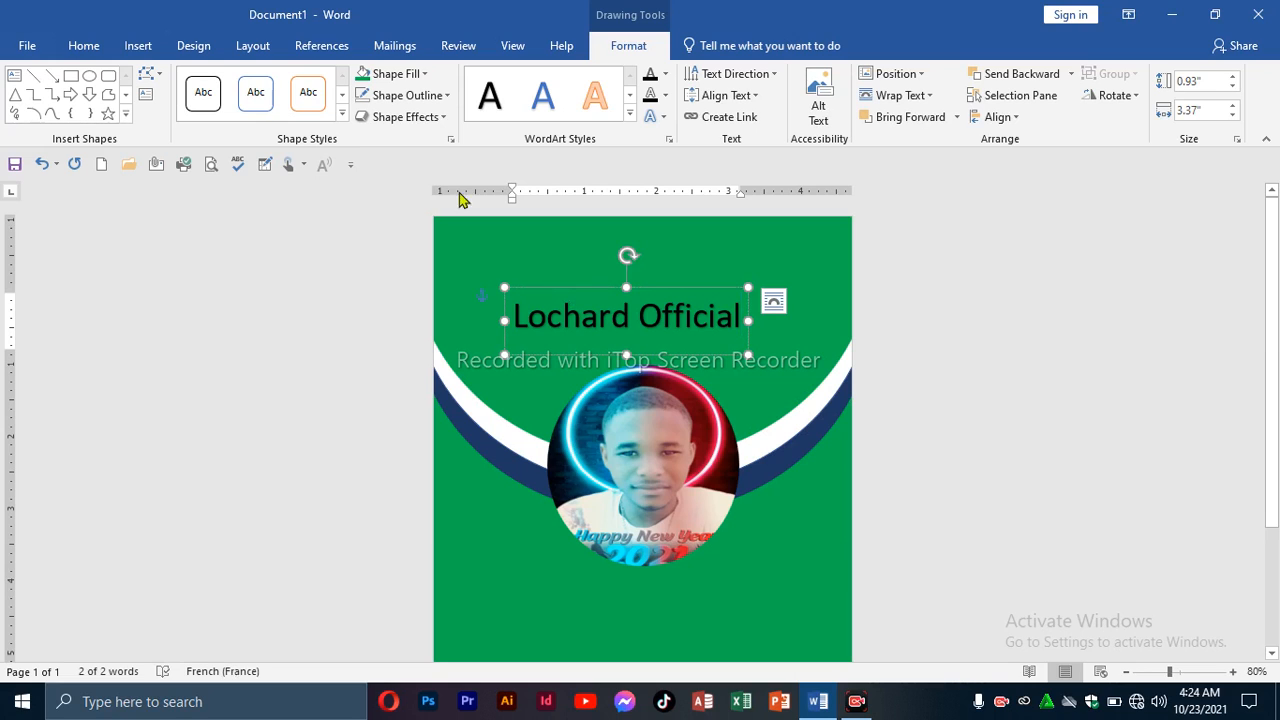
left_click(84, 45)
left_click(232, 81)
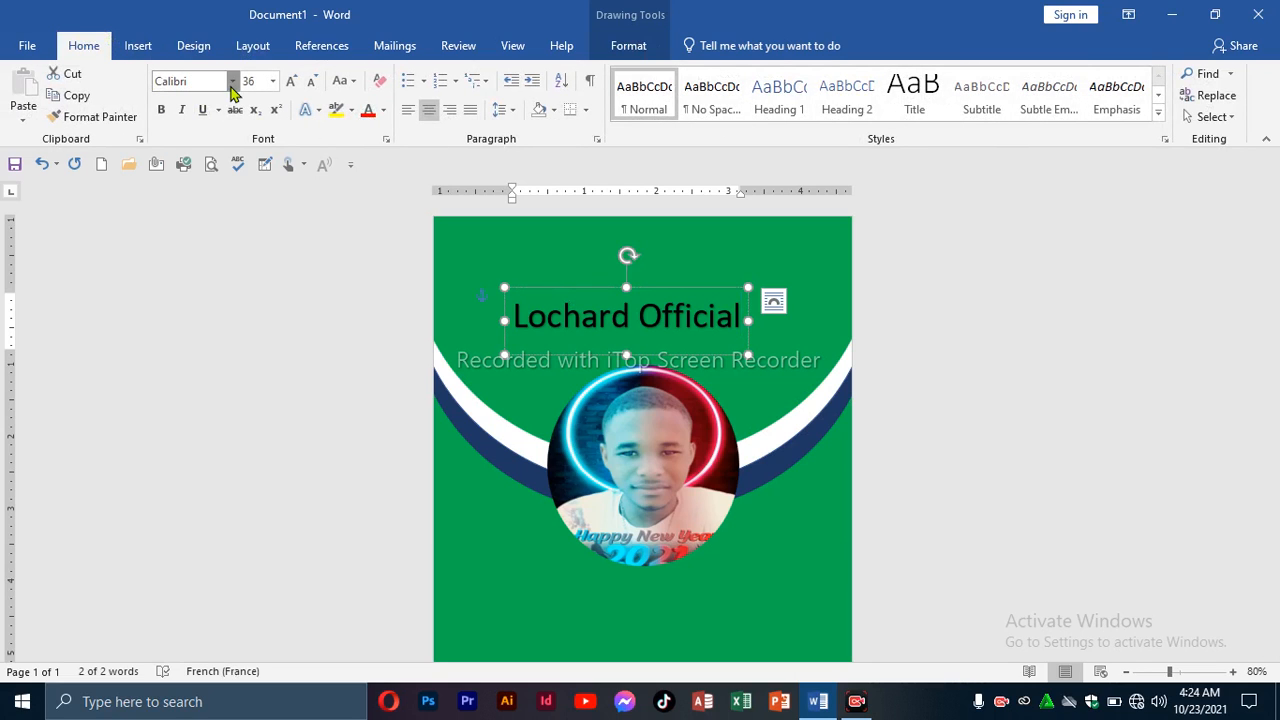
left_click(228, 194)
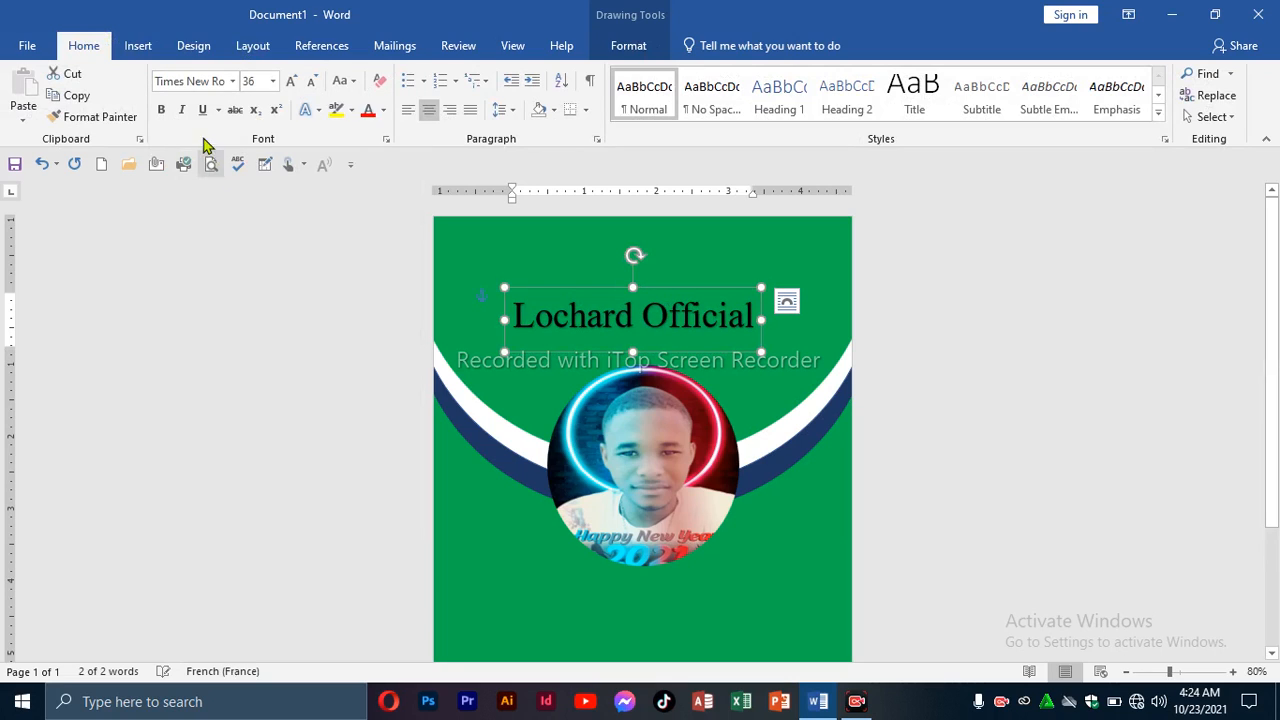
left_click(162, 110)
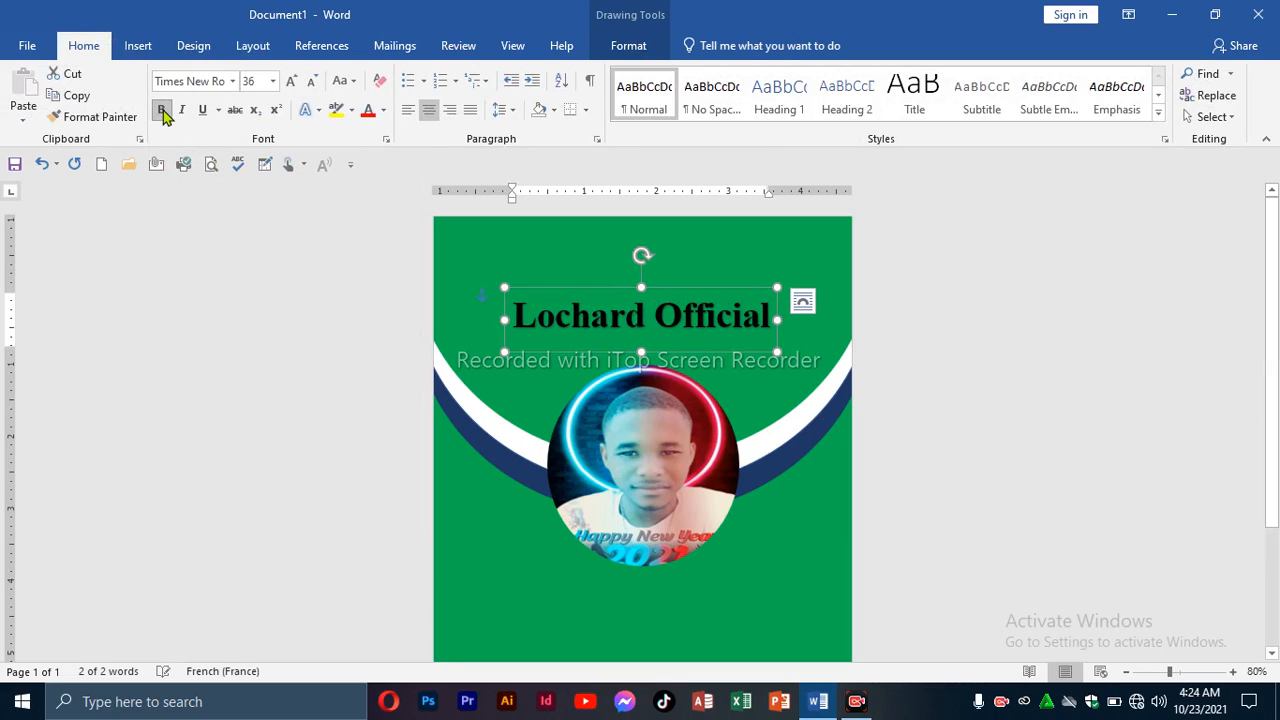
left_click(383, 111)
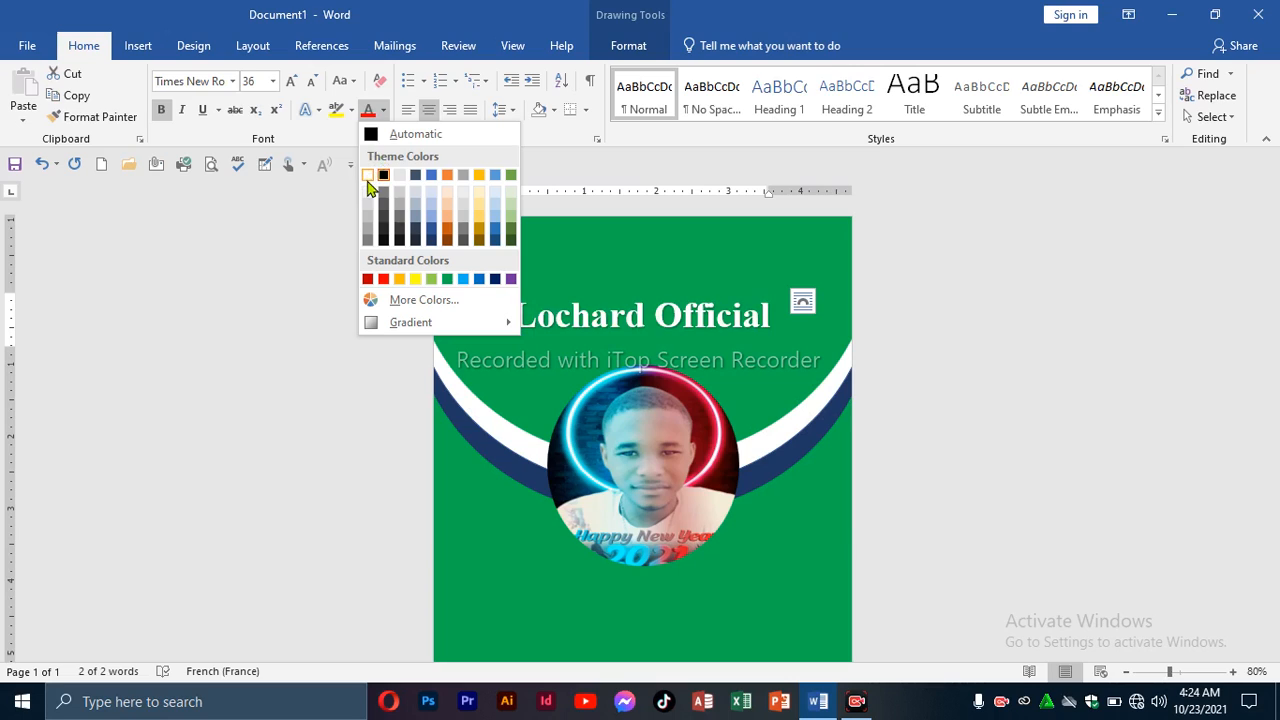
left_click(368, 177)
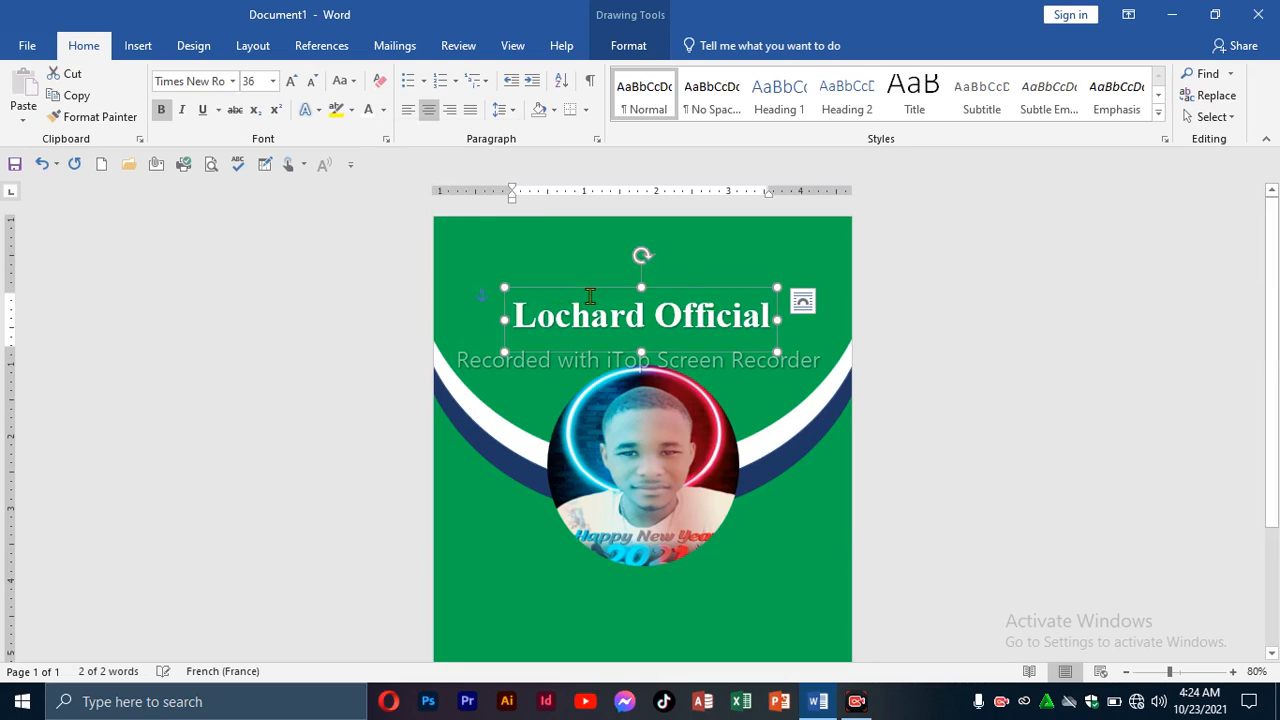
Raise the heading slightly and centre it horizontally on the page.
left_click_drag(685, 293, 685, 272)
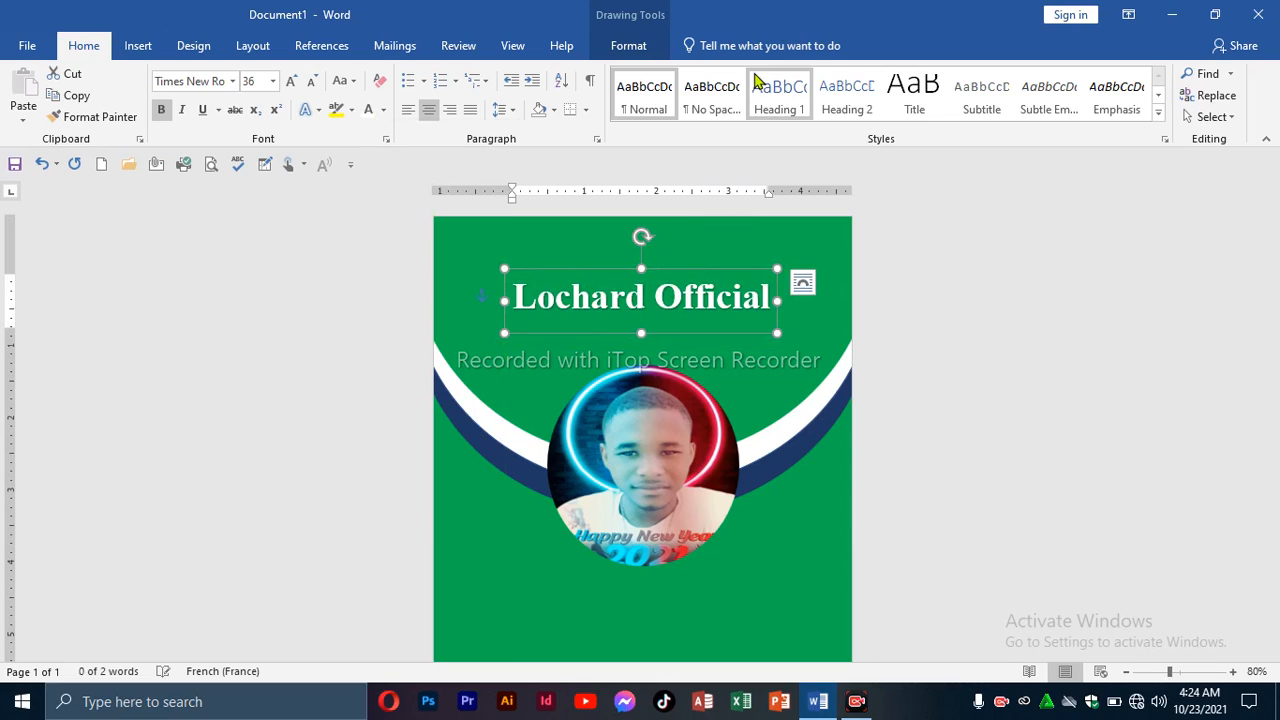
left_click(632, 48)
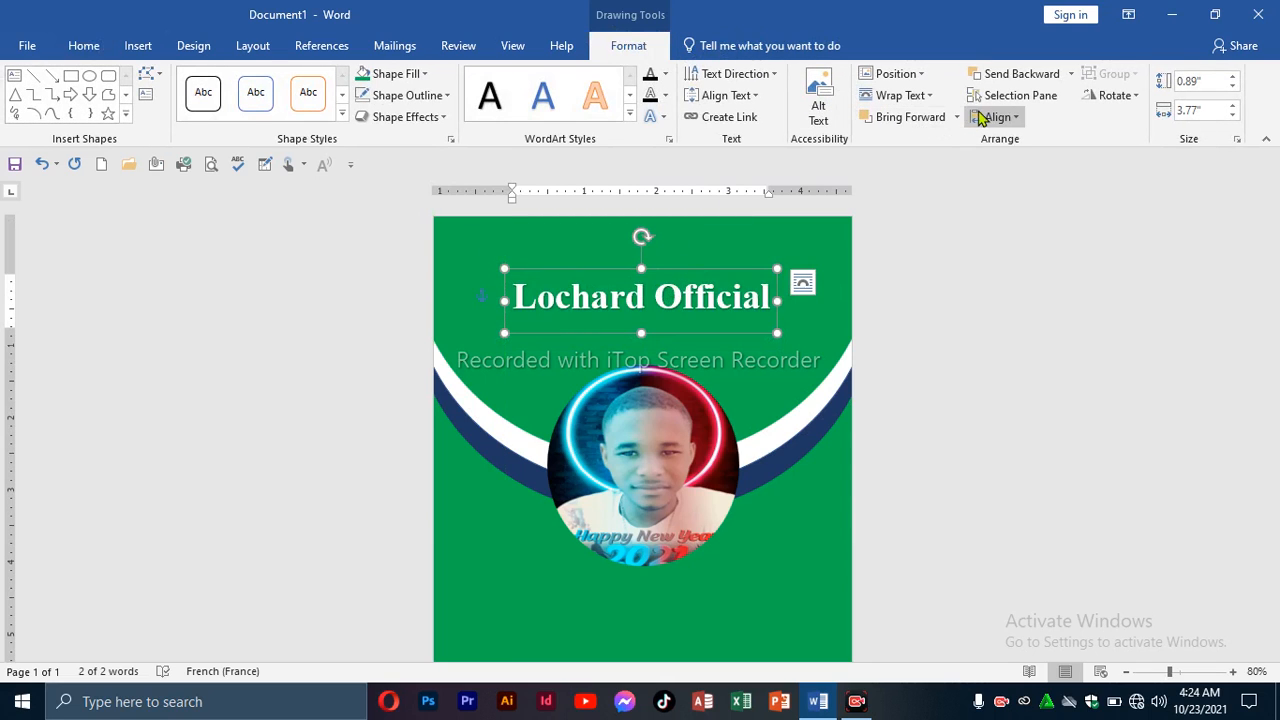
left_click(992, 117)
left_click(1015, 168)
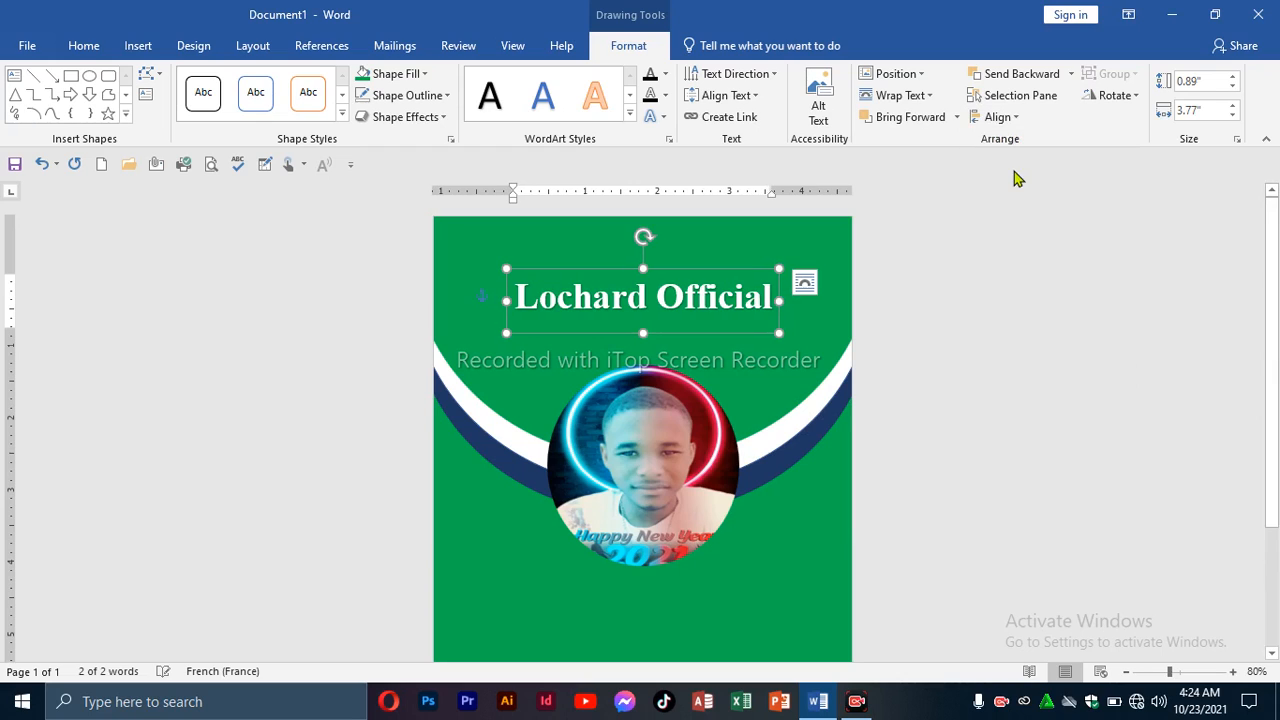
Scroll down to the lower green area and start drawing a custom text box.
left_click(710, 355)
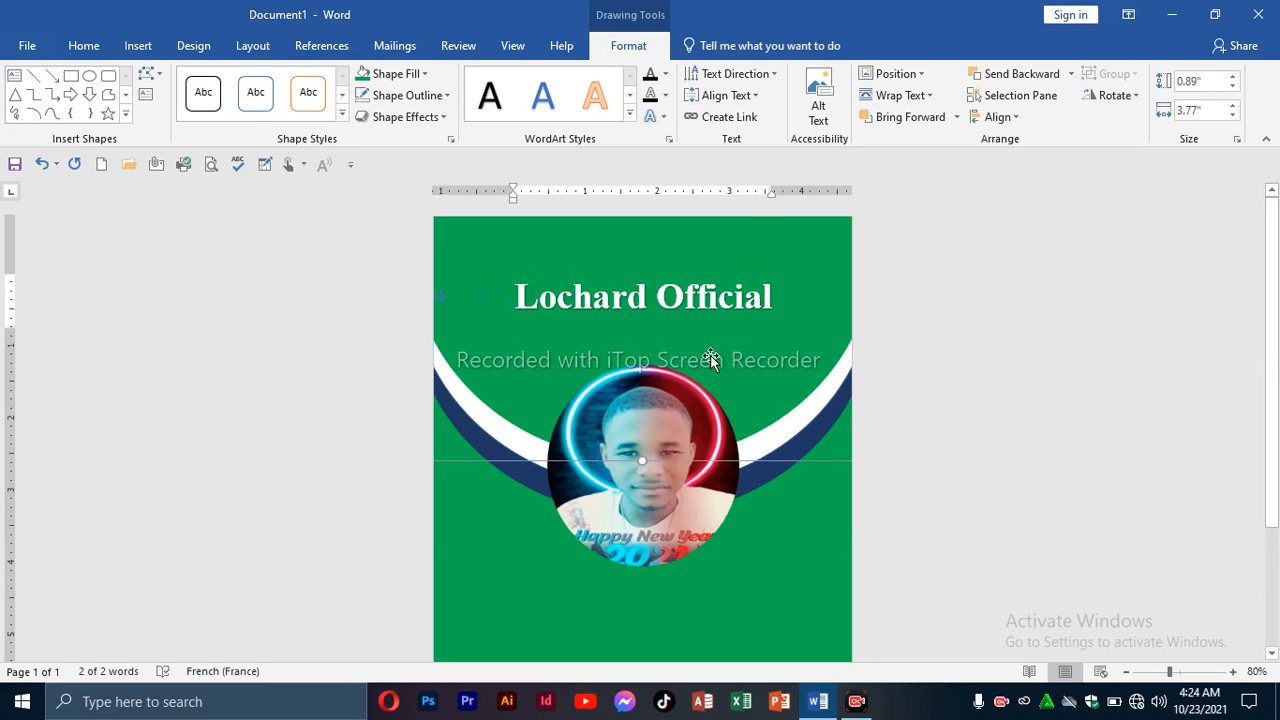
scroll(658, 403, "down", 3)
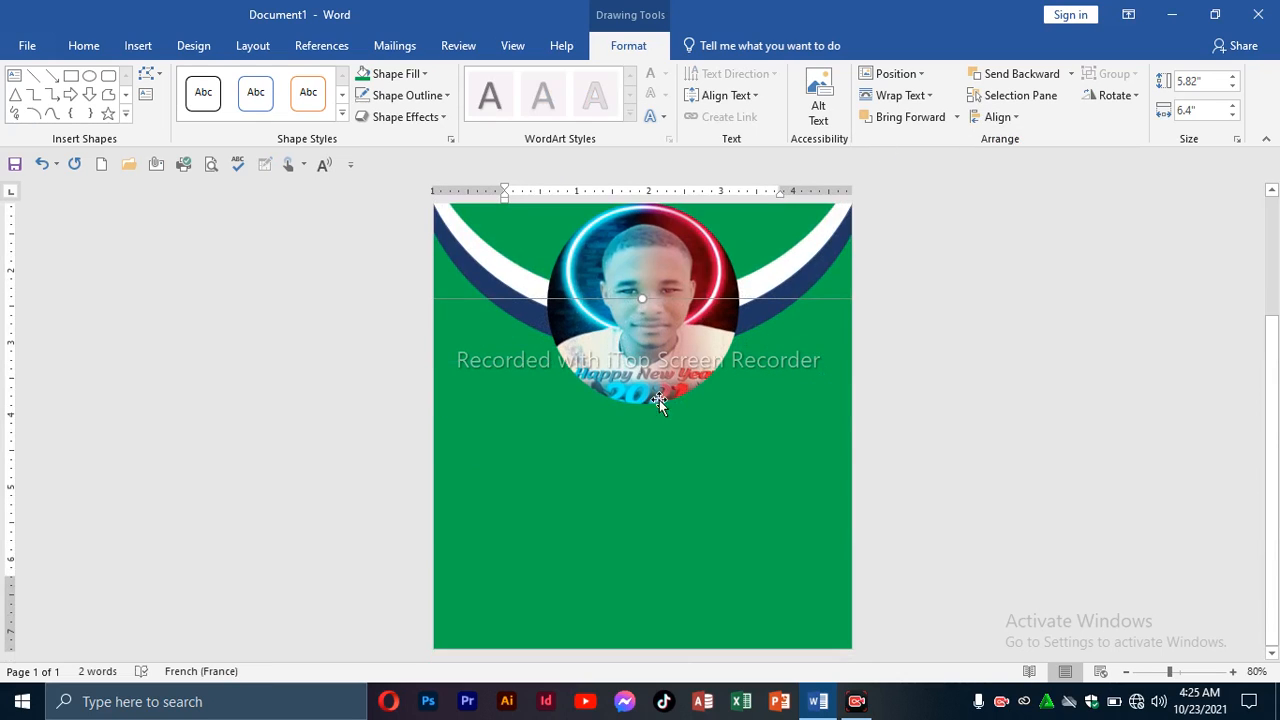
left_click(618, 528)
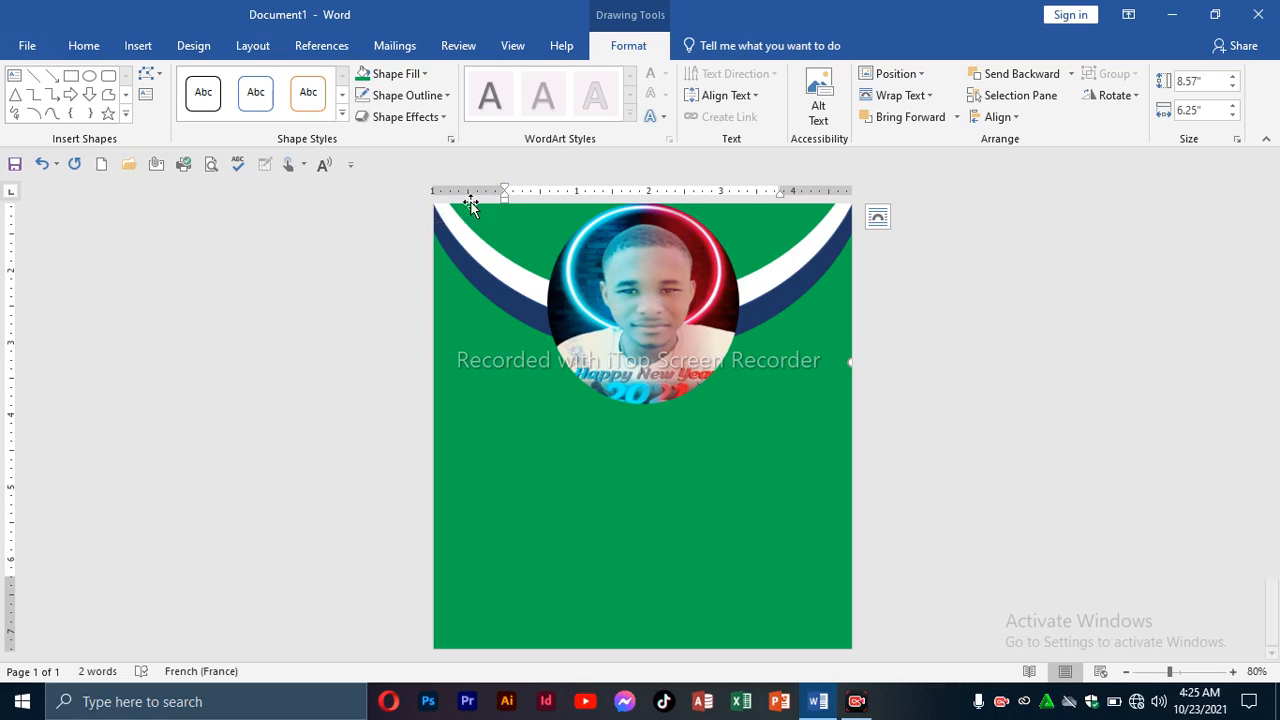
left_click(137, 50)
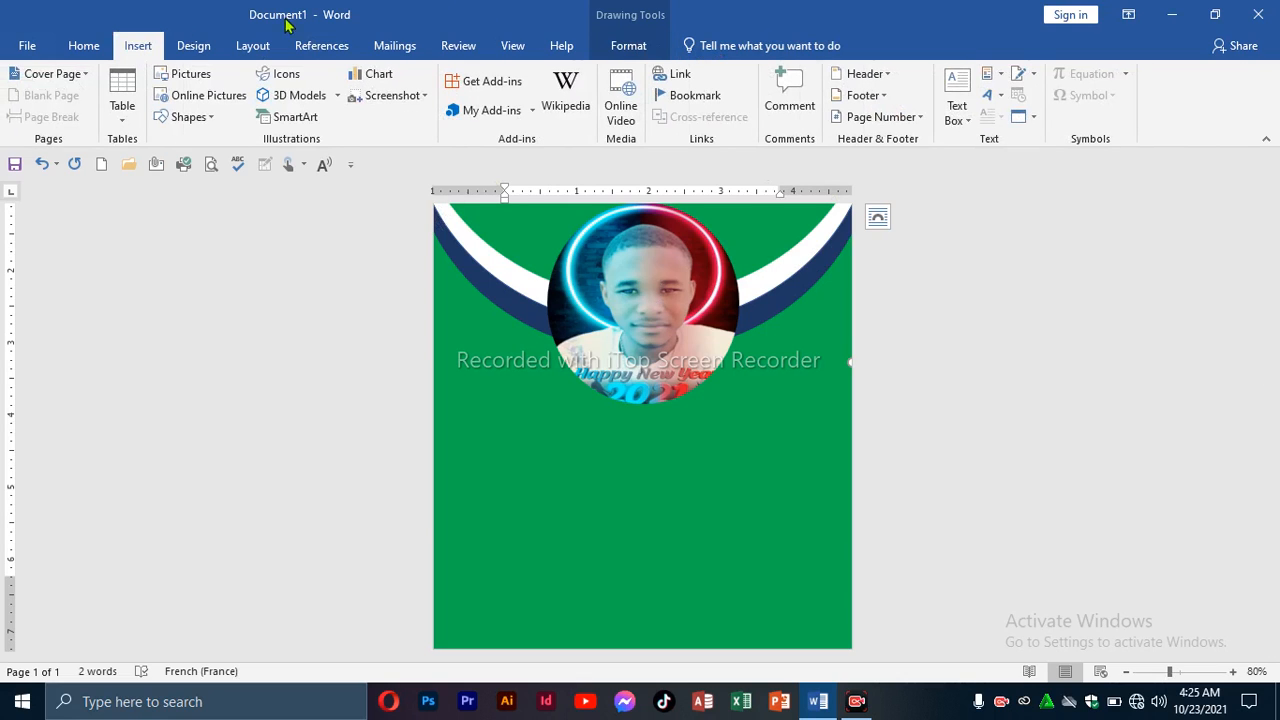
left_click(990, 96)
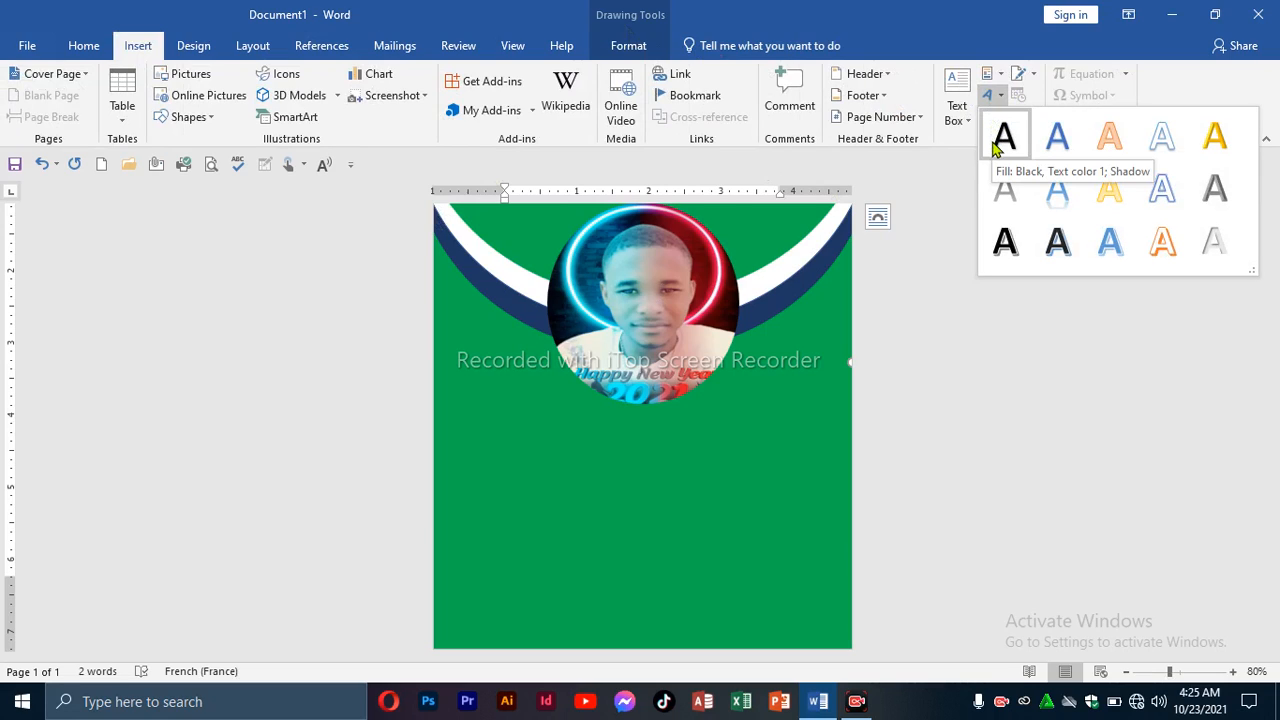
left_click(960, 105)
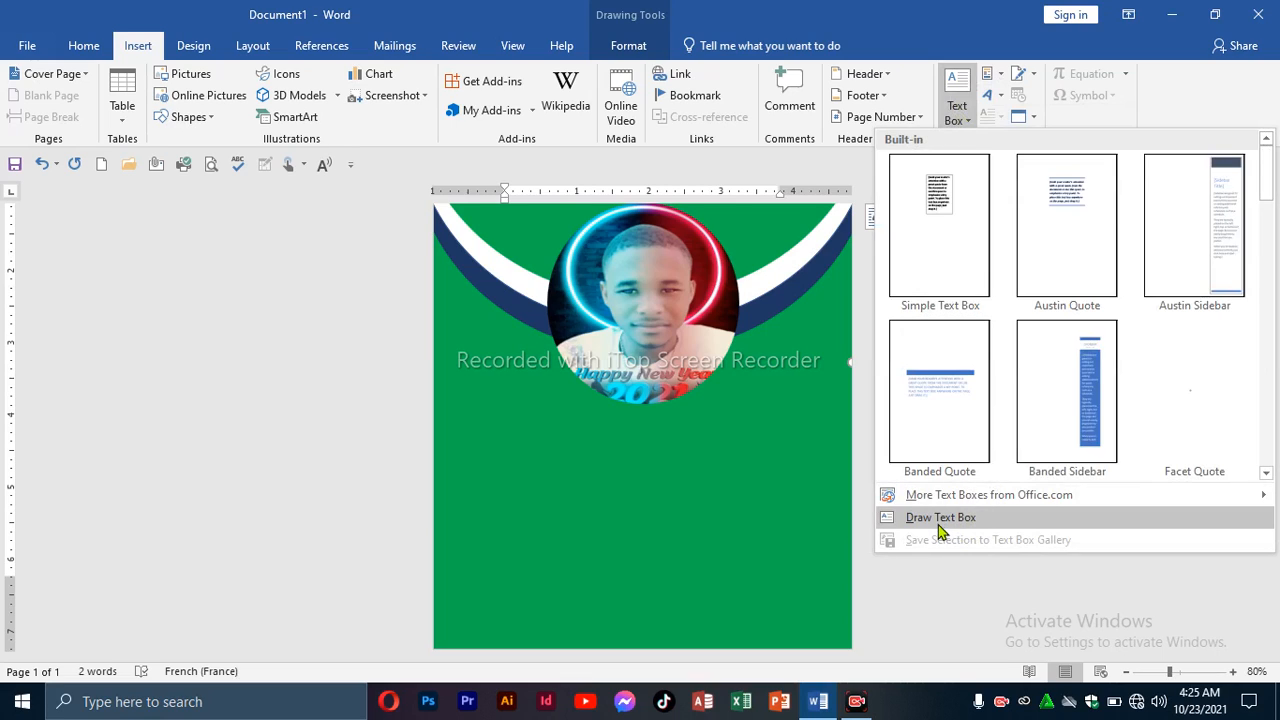
left_click(938, 524)
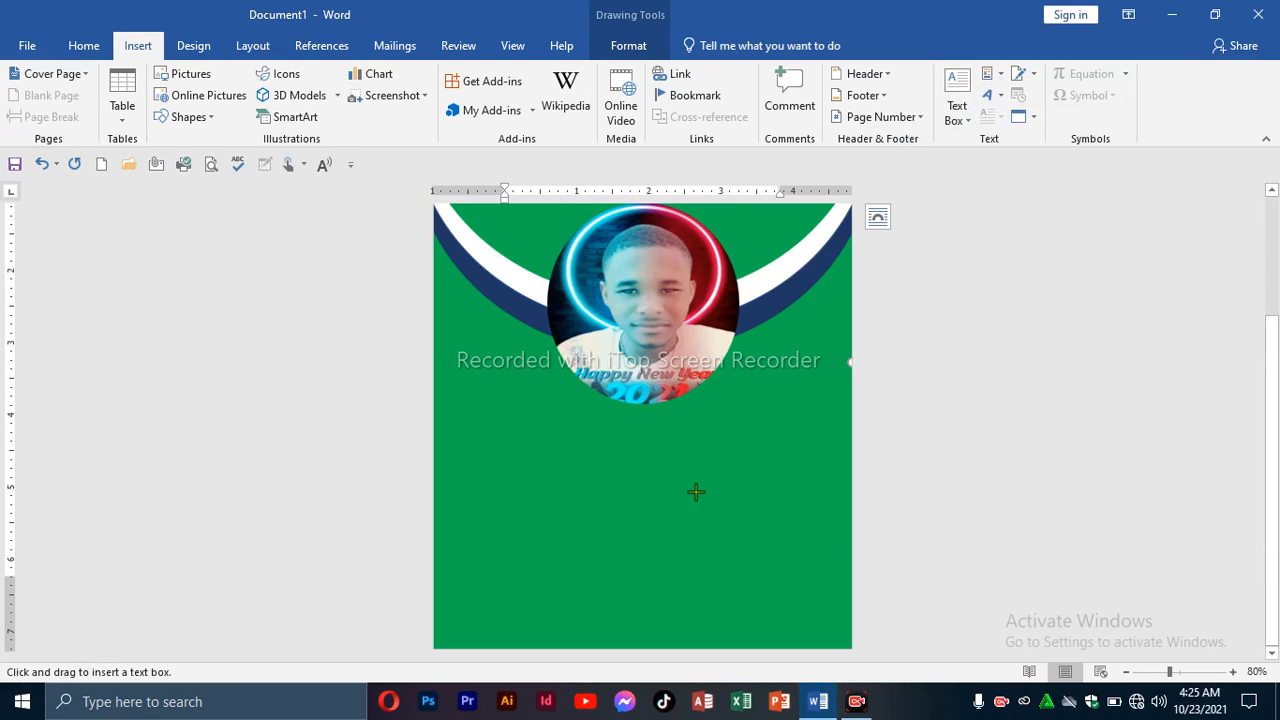
Draw a text box across the lower green area and type the Nom line with the surname.
left_click_drag(508, 466, 790, 627)
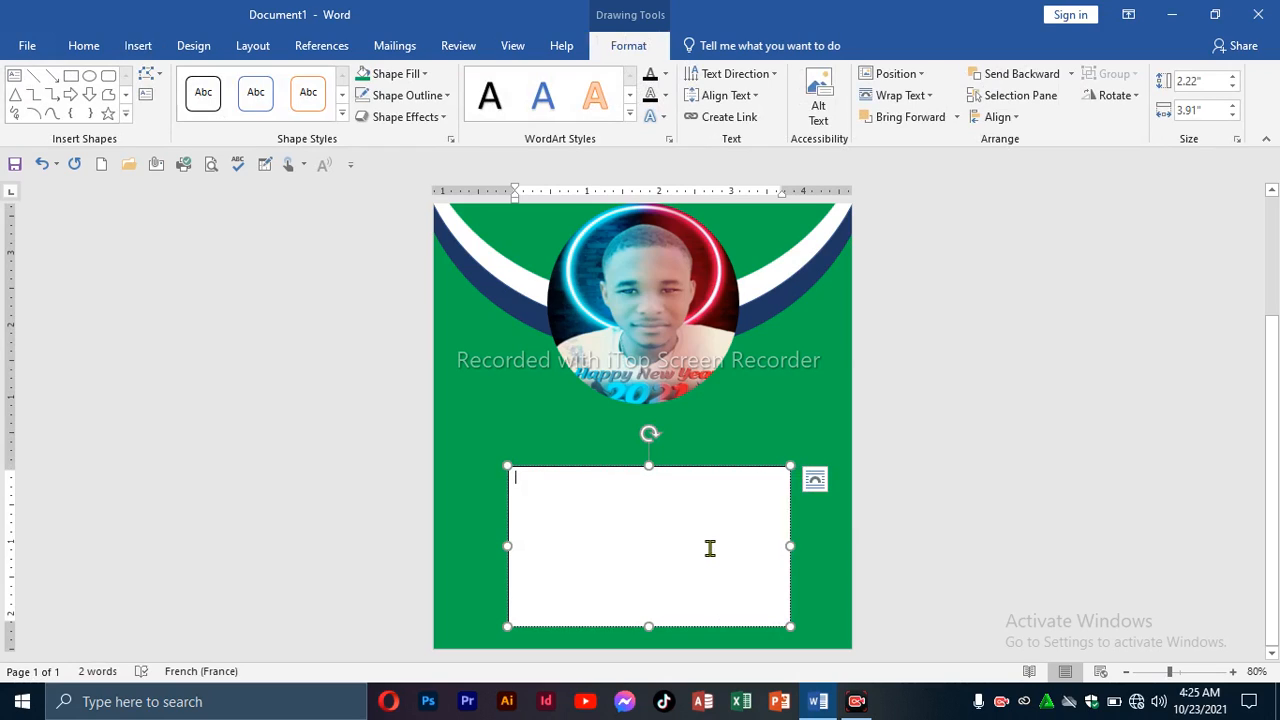
type("om")
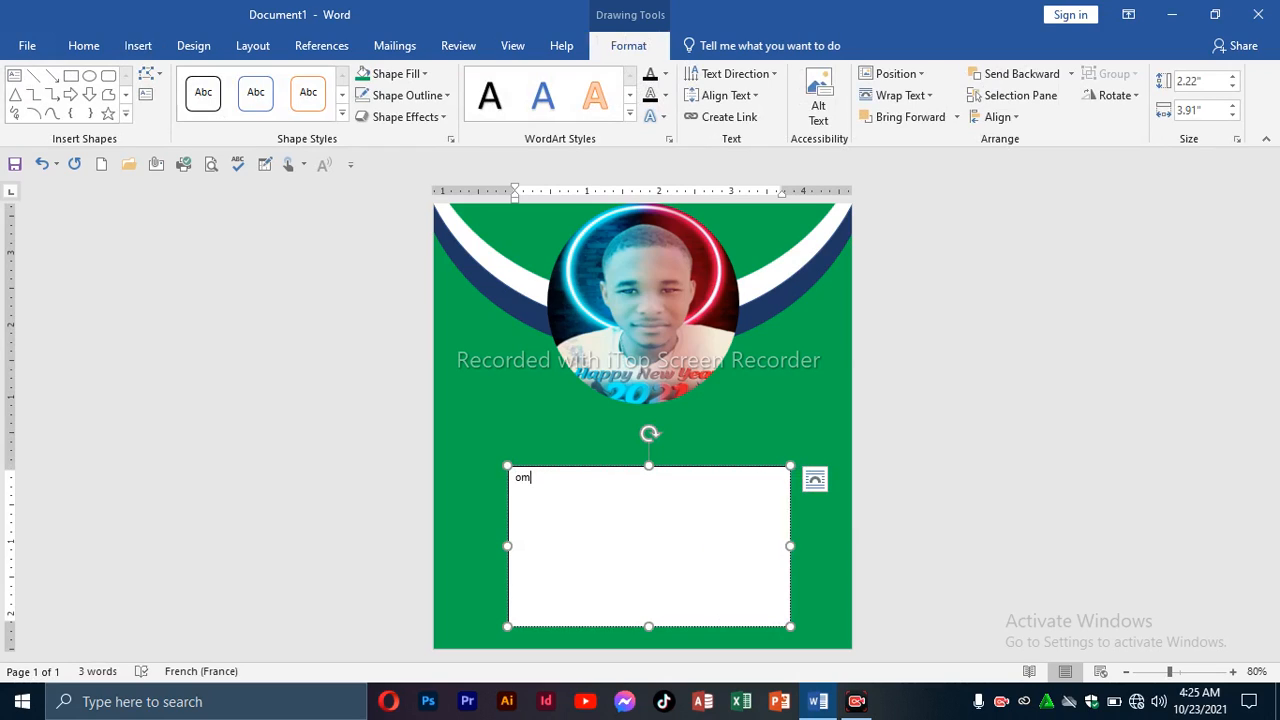
key("BackSpace")
key("Return")
Add the Prénom, Adresse and Téléphone lines with the first name, address and phone number.
key("Return")
type("Adresse")
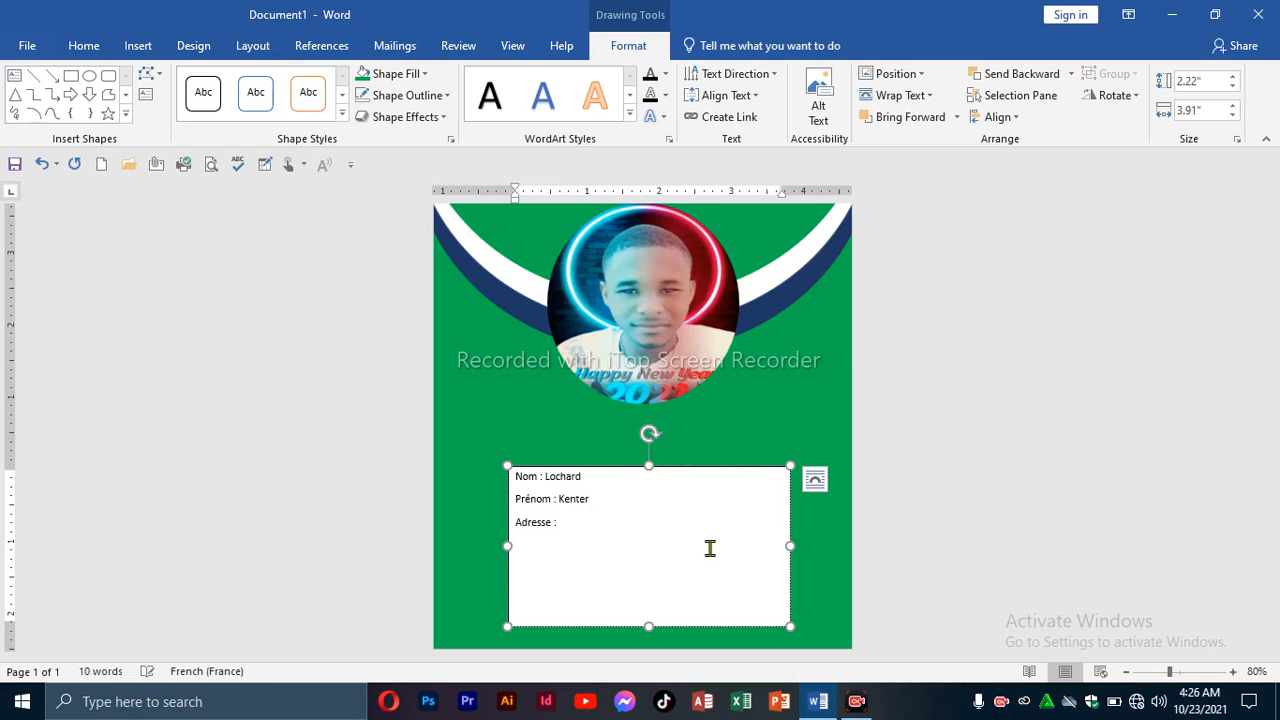
type(" : Côtes-de-Fer")
key("Return")
type("Télép")
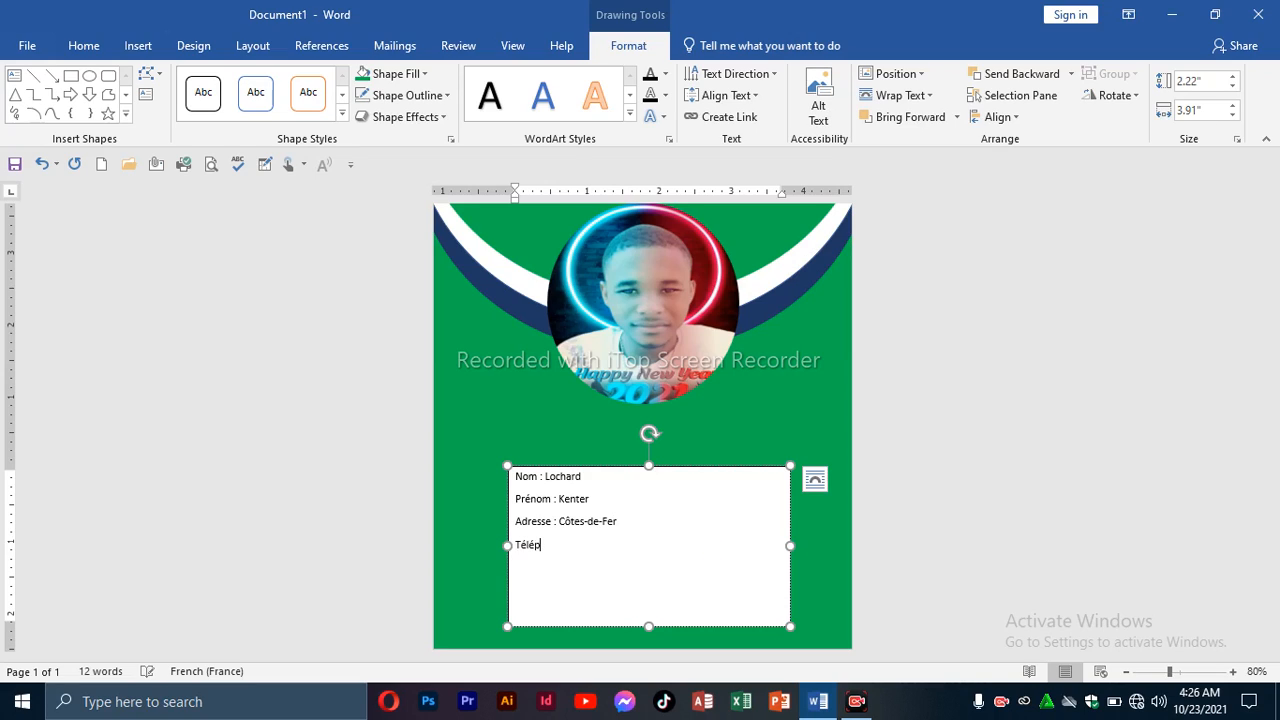
Add an Email line with the contact's e-mail address, then begin the Option line.
key("Return")
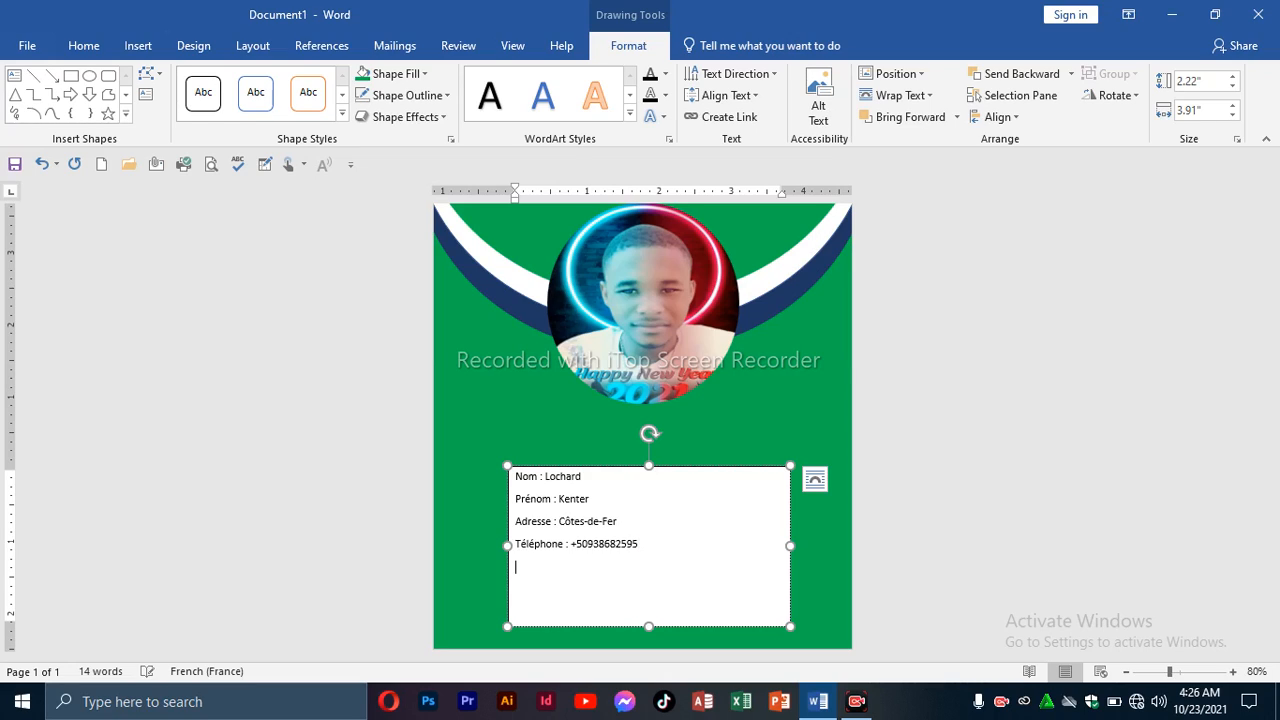
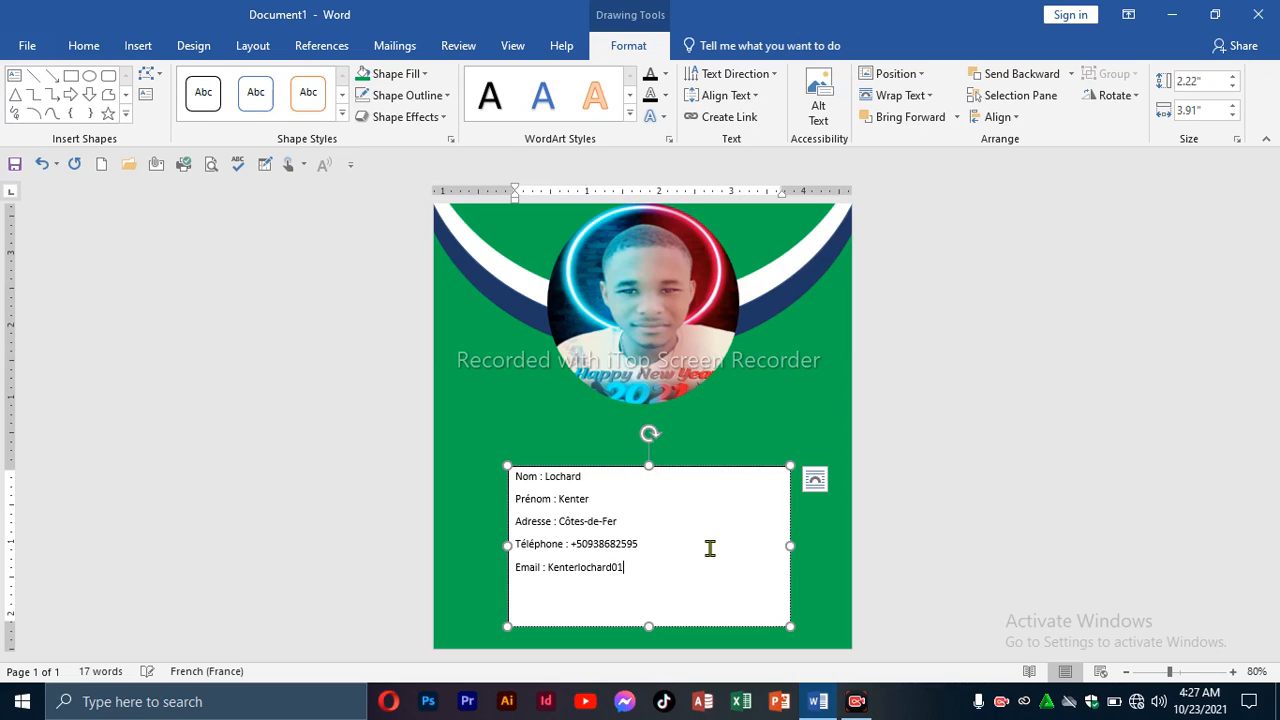
key("Return")
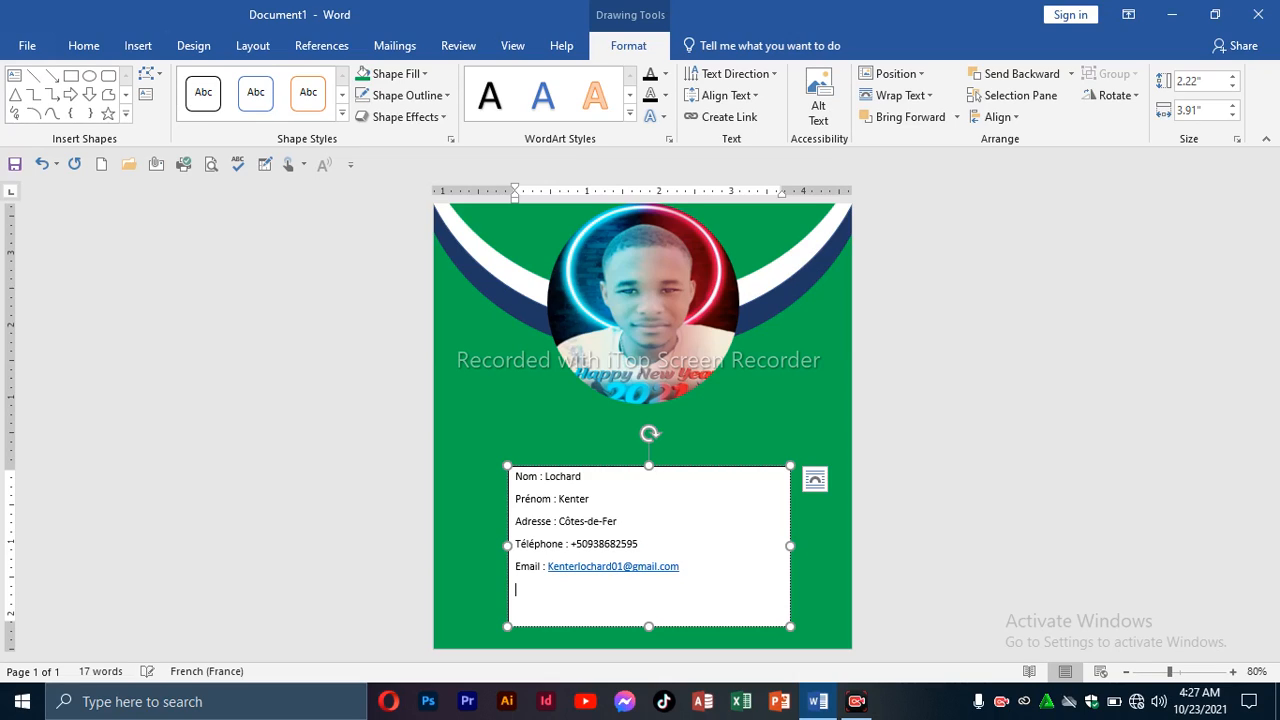
type("OP")
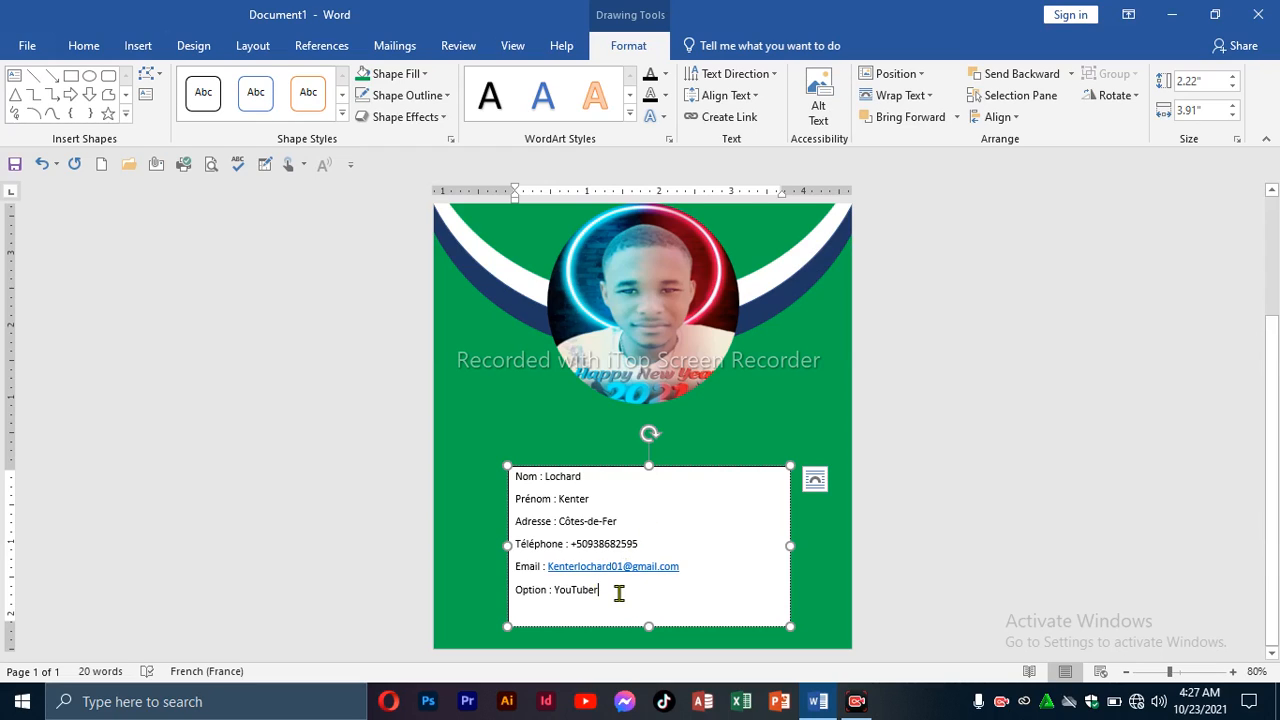
Make all contact lines bold, white Times New Roman.
left_click_drag(620, 593, 528, 472)
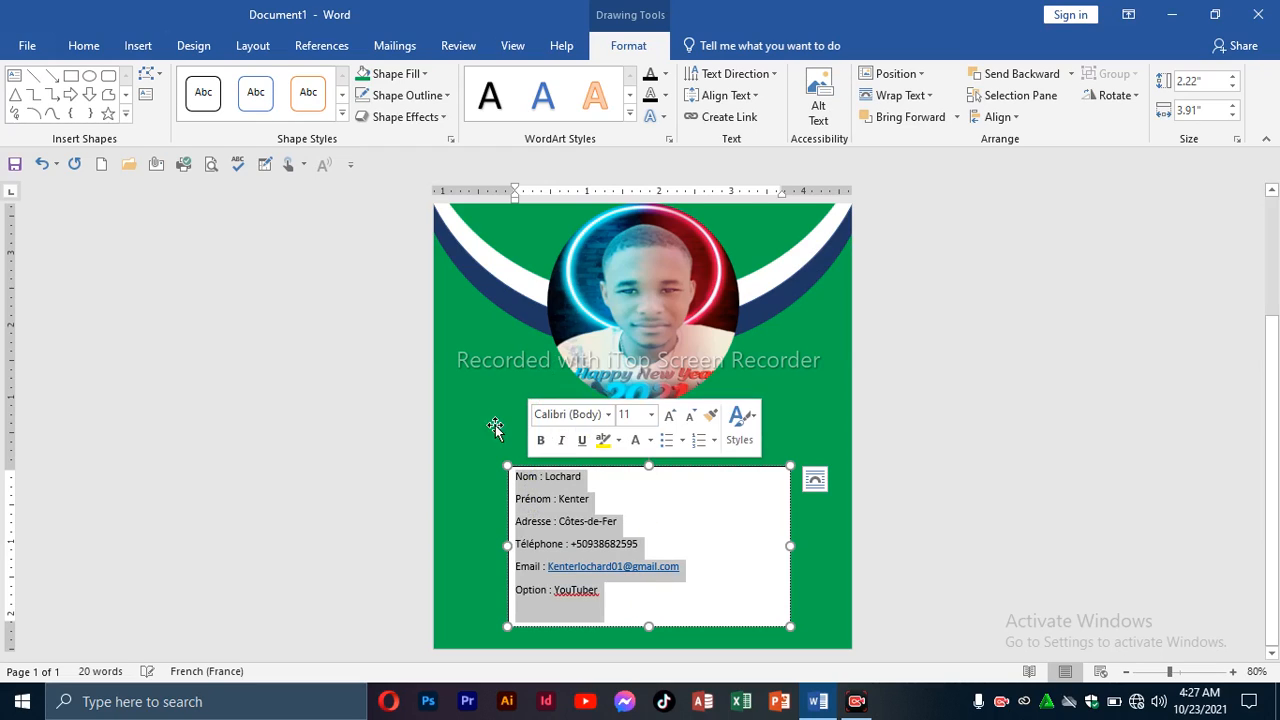
left_click(84, 46)
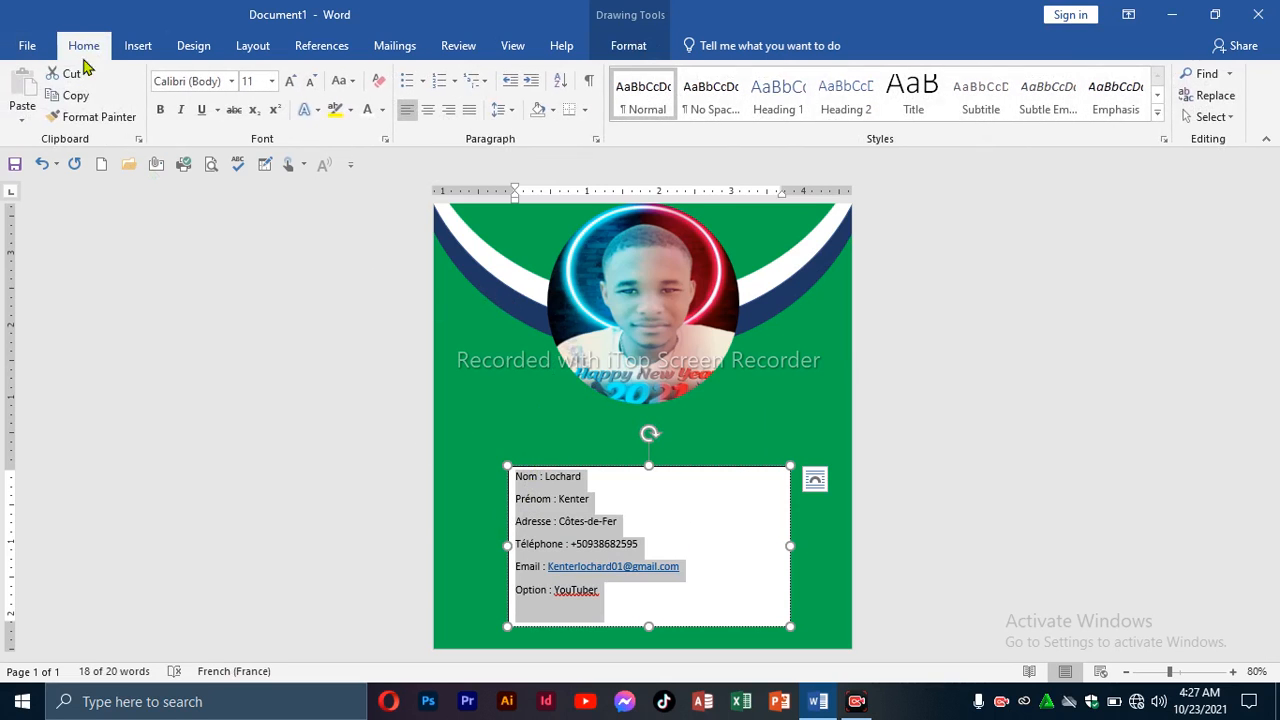
left_click(231, 82)
left_click(230, 194)
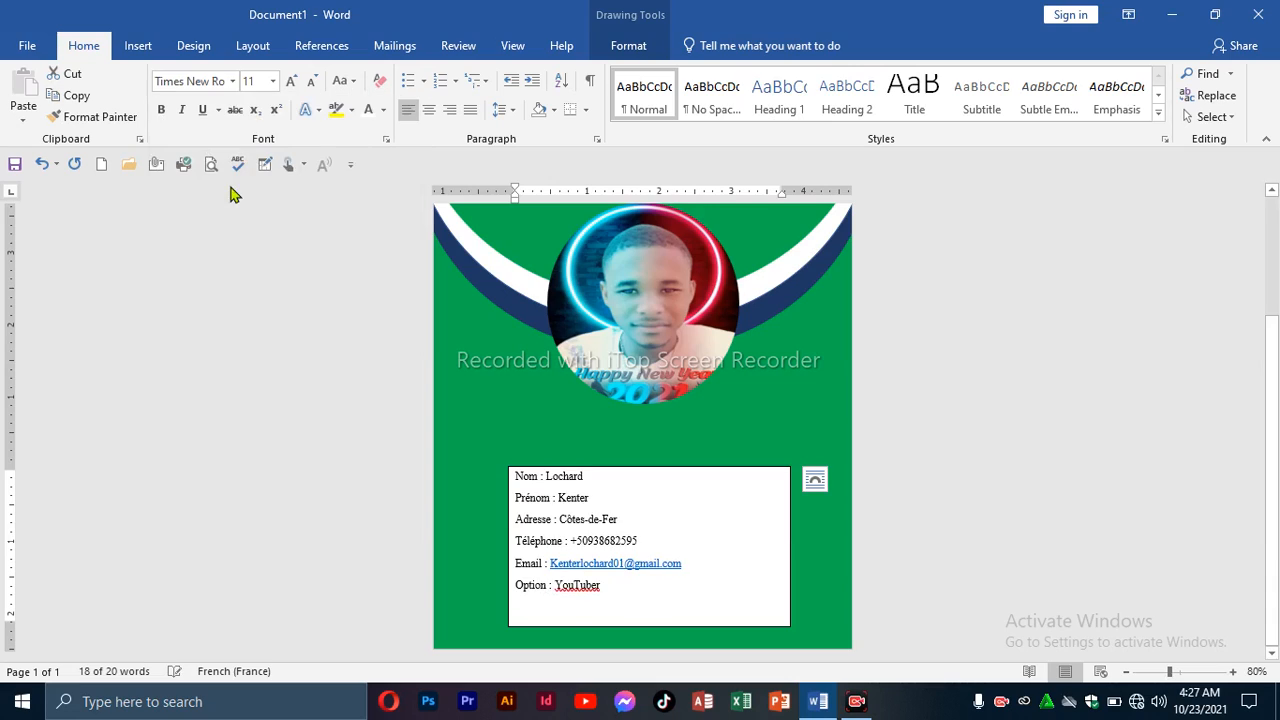
left_click(161, 110)
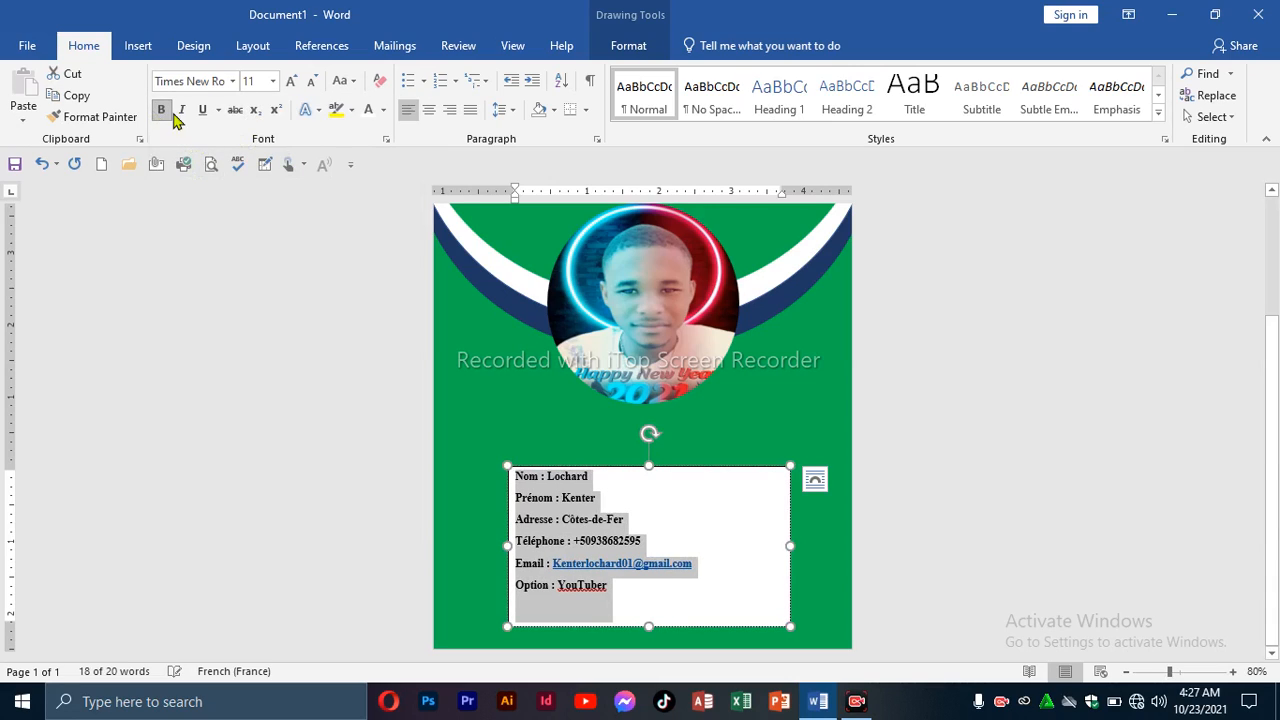
left_click(384, 110)
left_click(375, 177)
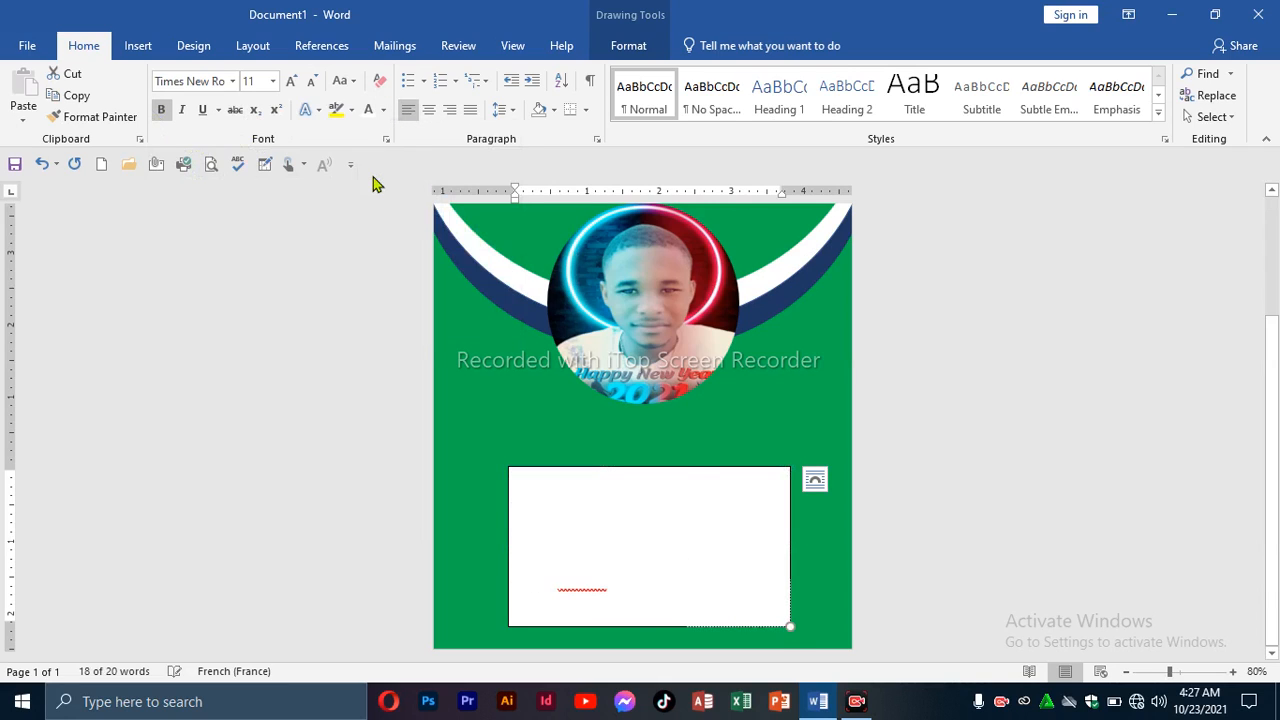
Give the contact text box no fill and no outline.
left_click(614, 50)
left_click(426, 74)
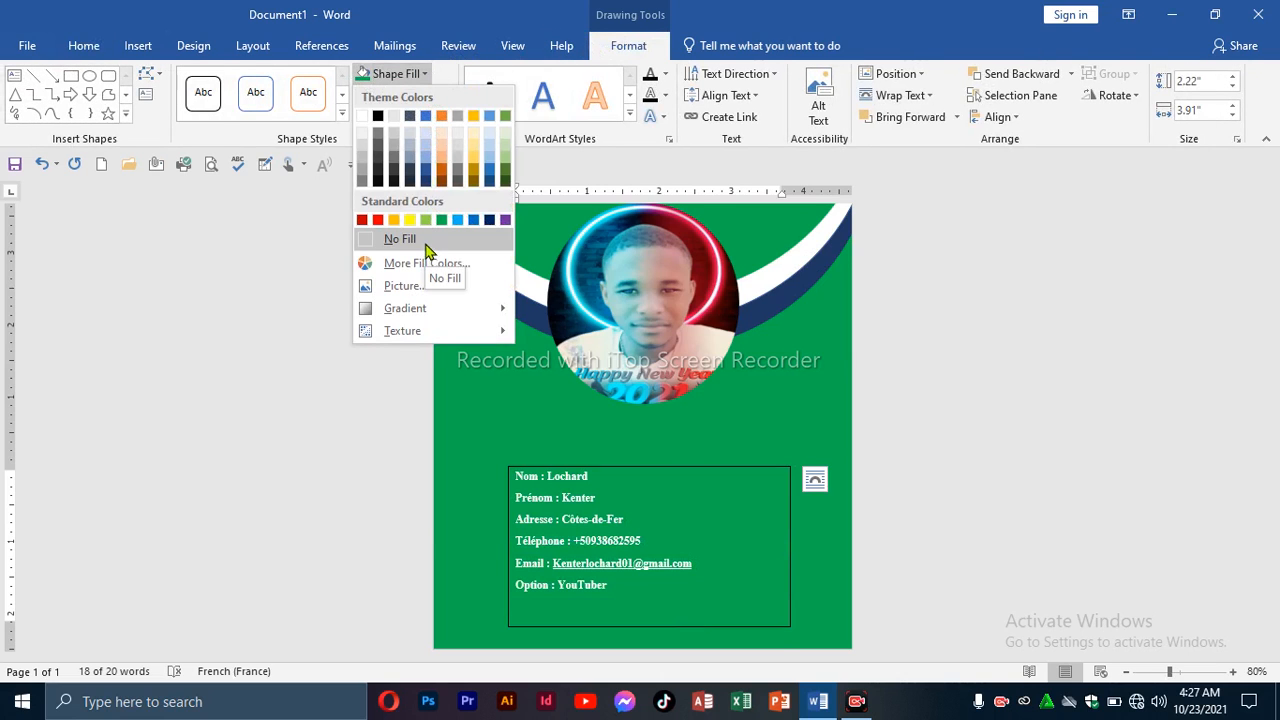
left_click(425, 245)
left_click(440, 96)
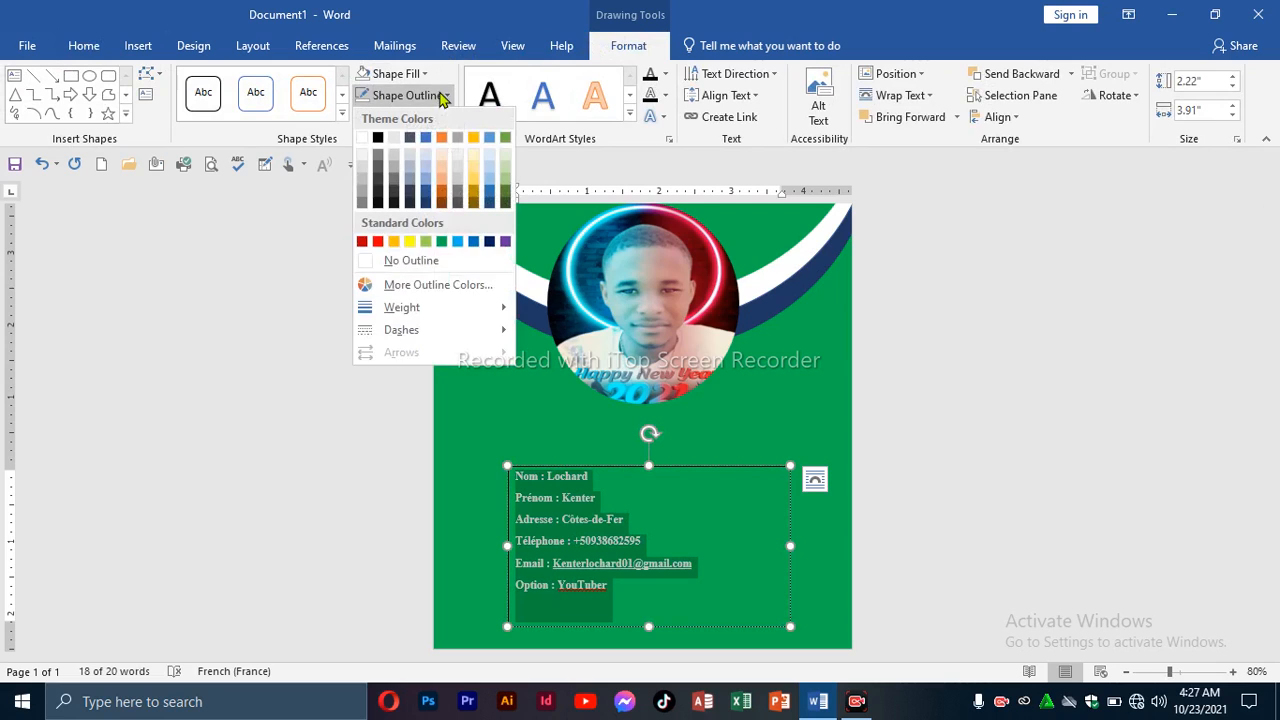
left_click(425, 260)
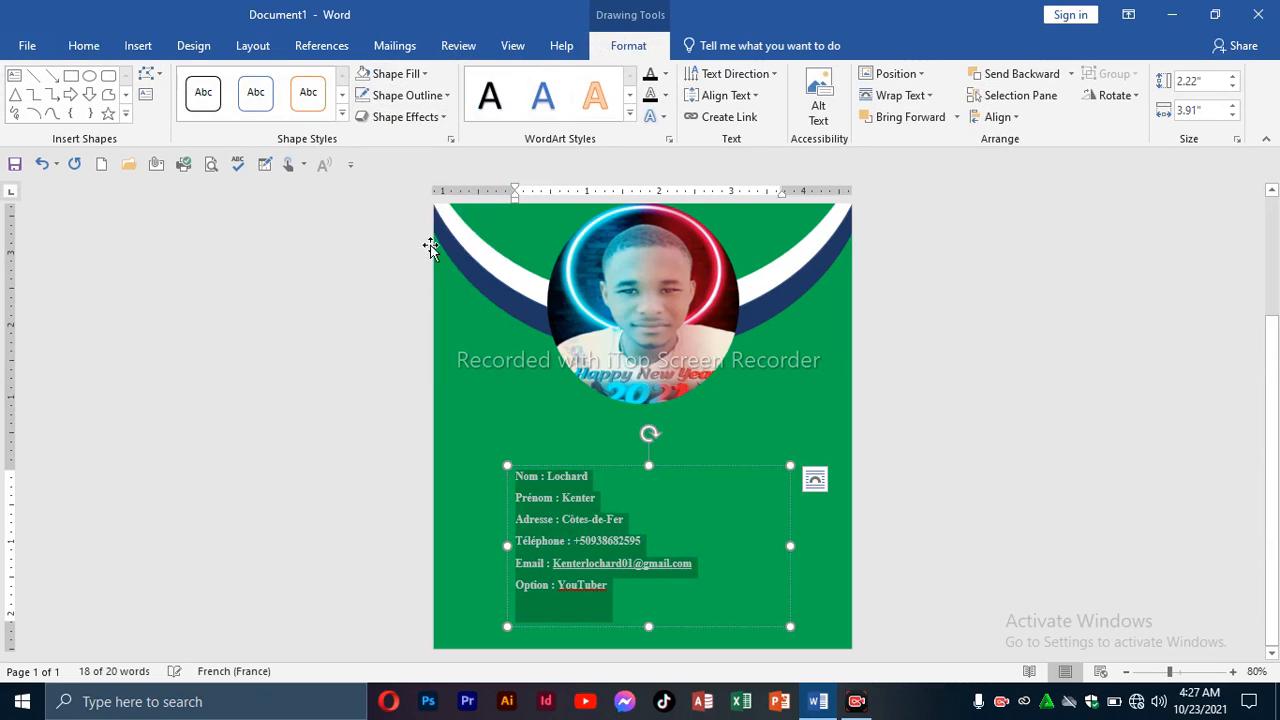
Enlarge the contact text to 16 pt and realign the green background with the page edge.
left_click(85, 46)
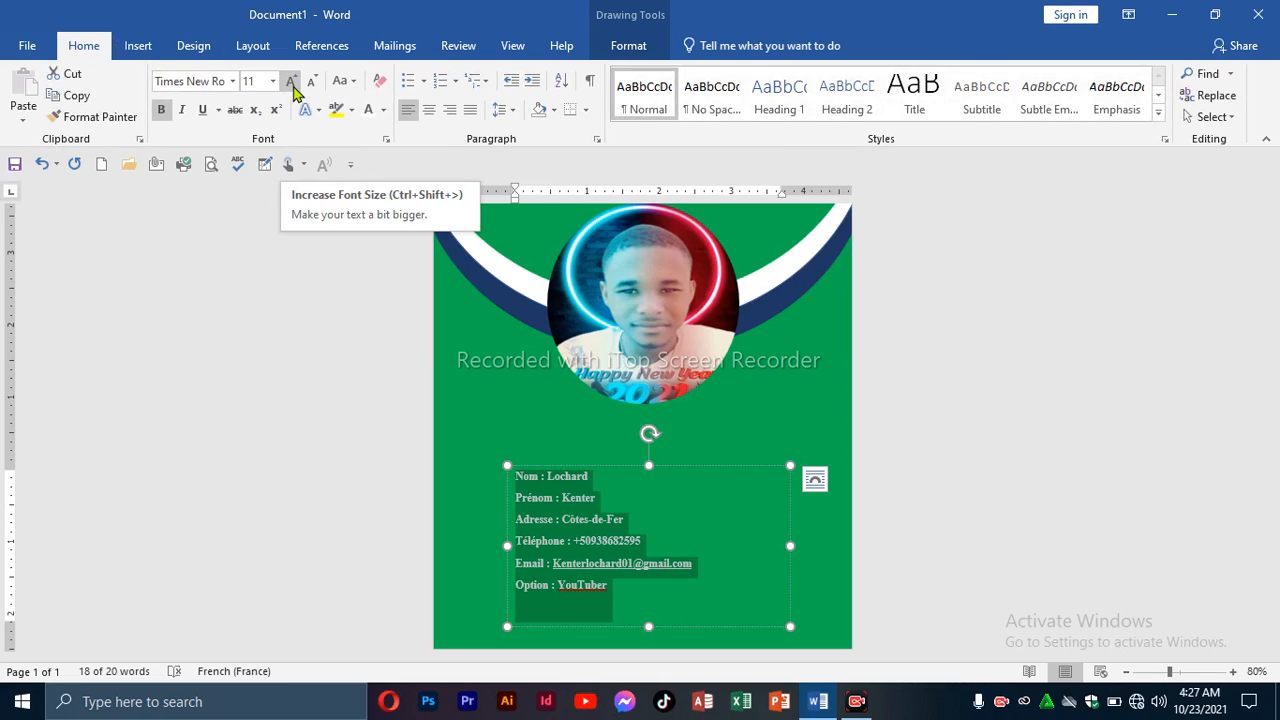
left_click(291, 82)
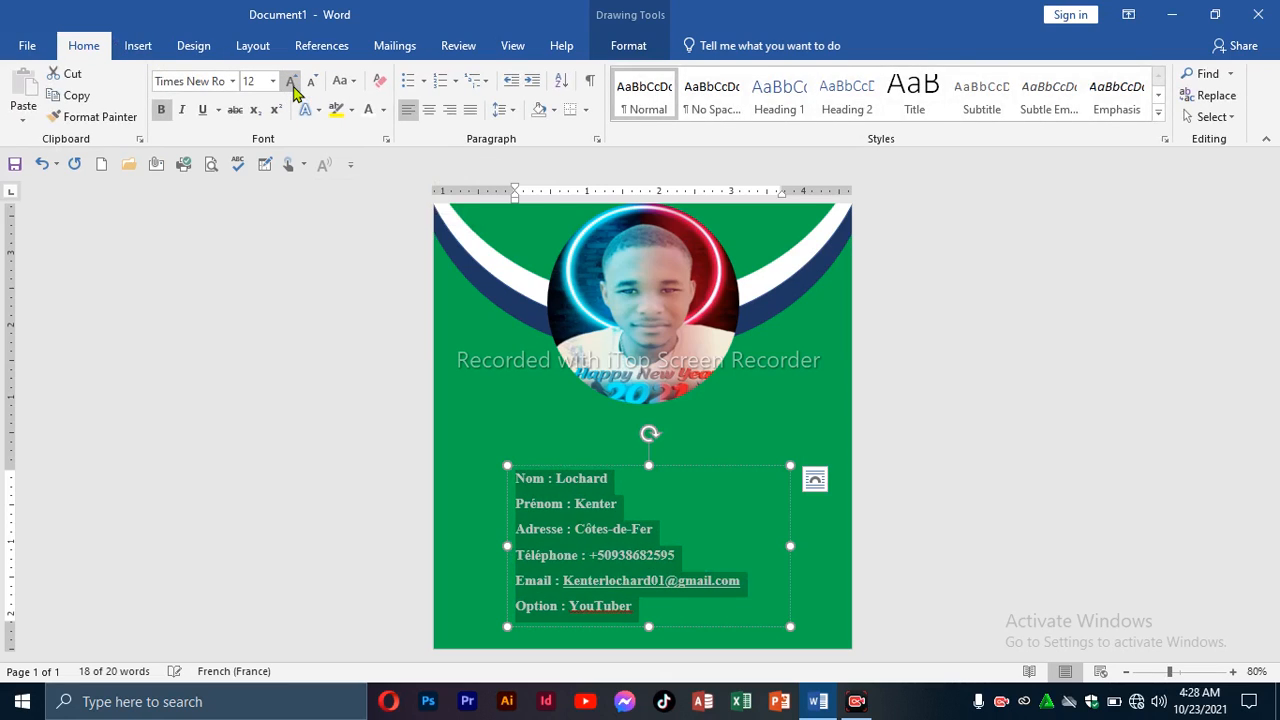
left_click(291, 82)
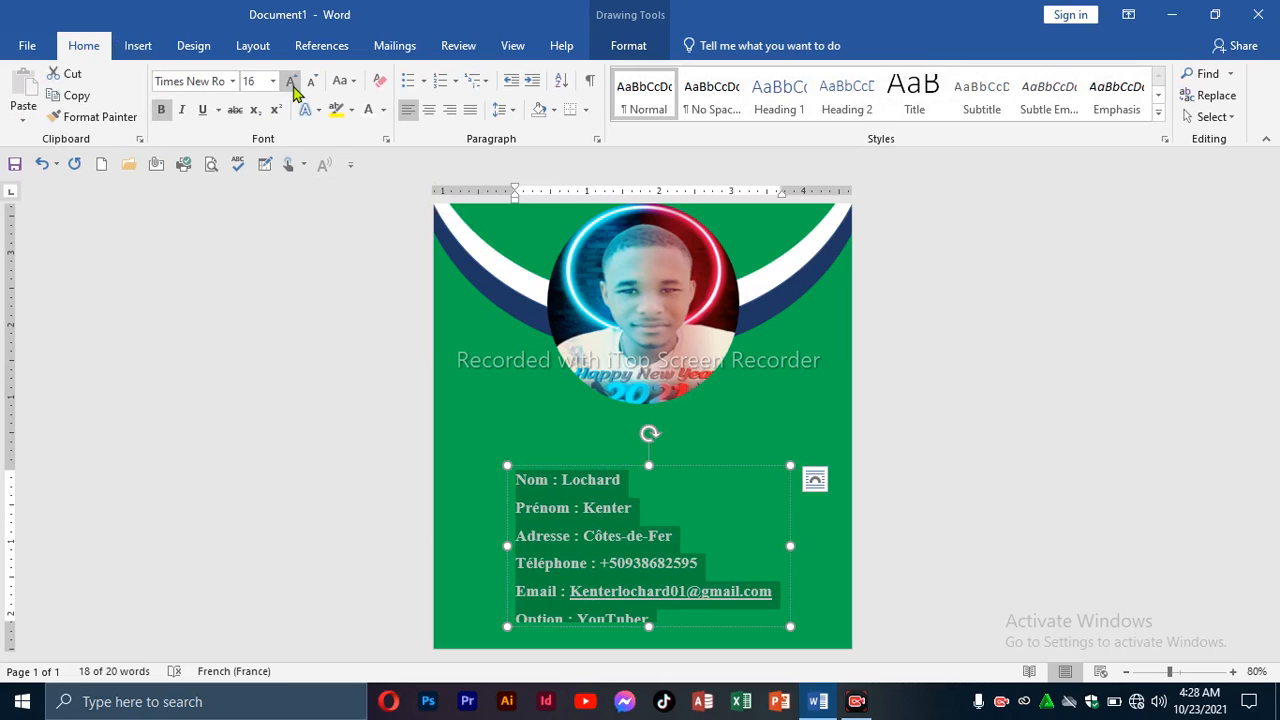
left_click(561, 452)
left_click_drag(532, 435, 593, 471)
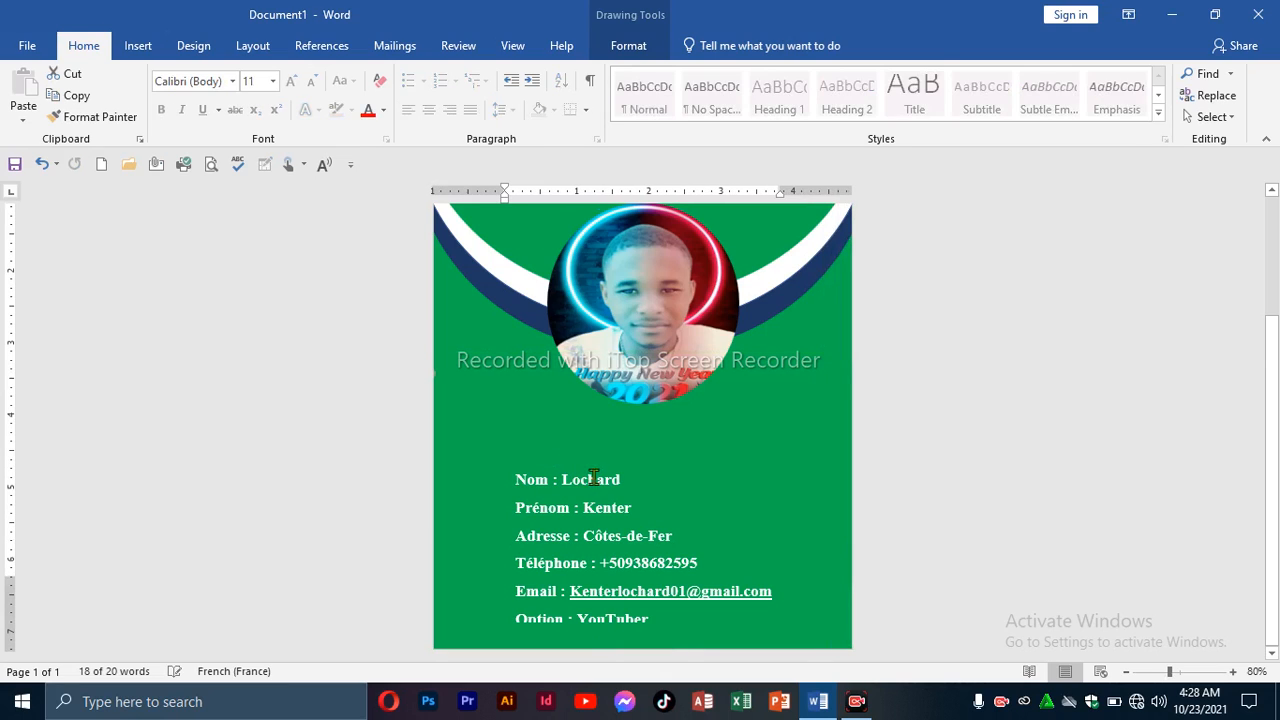
Move the contact box left and lengthen it to fit the Option line, keeping 16 pt text.
left_click(594, 469)
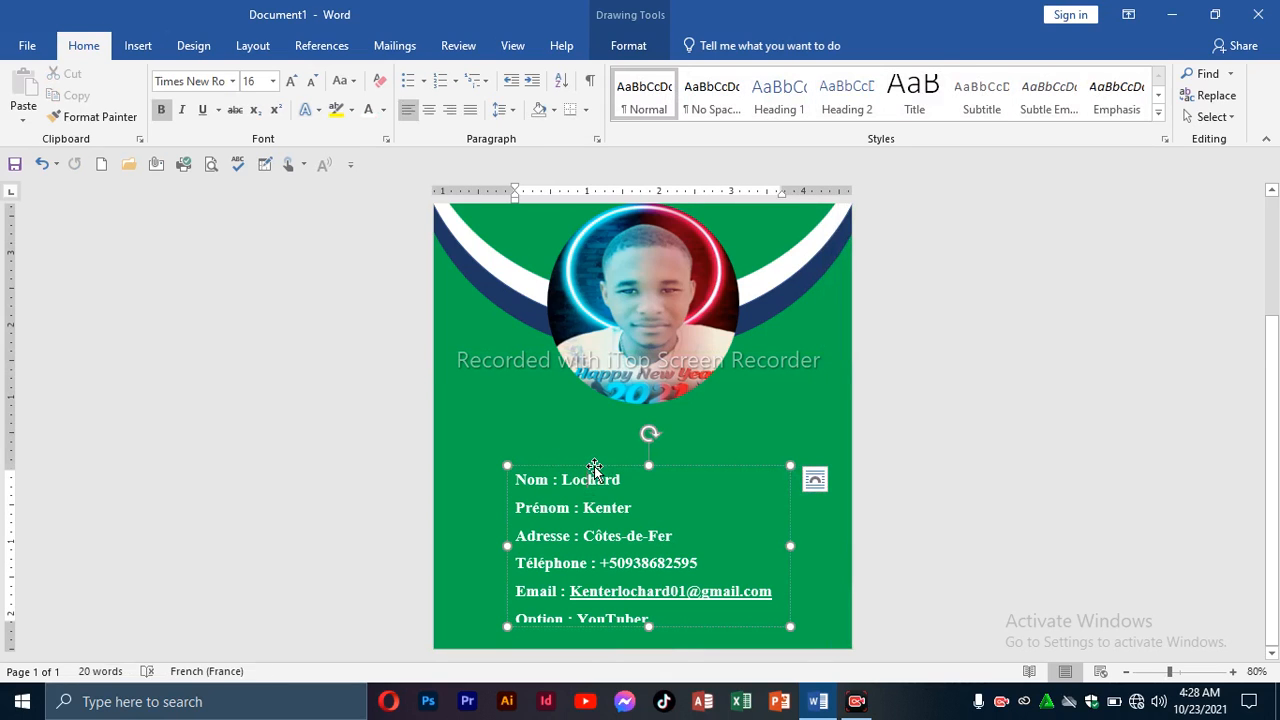
left_click_drag(594, 469, 516, 448)
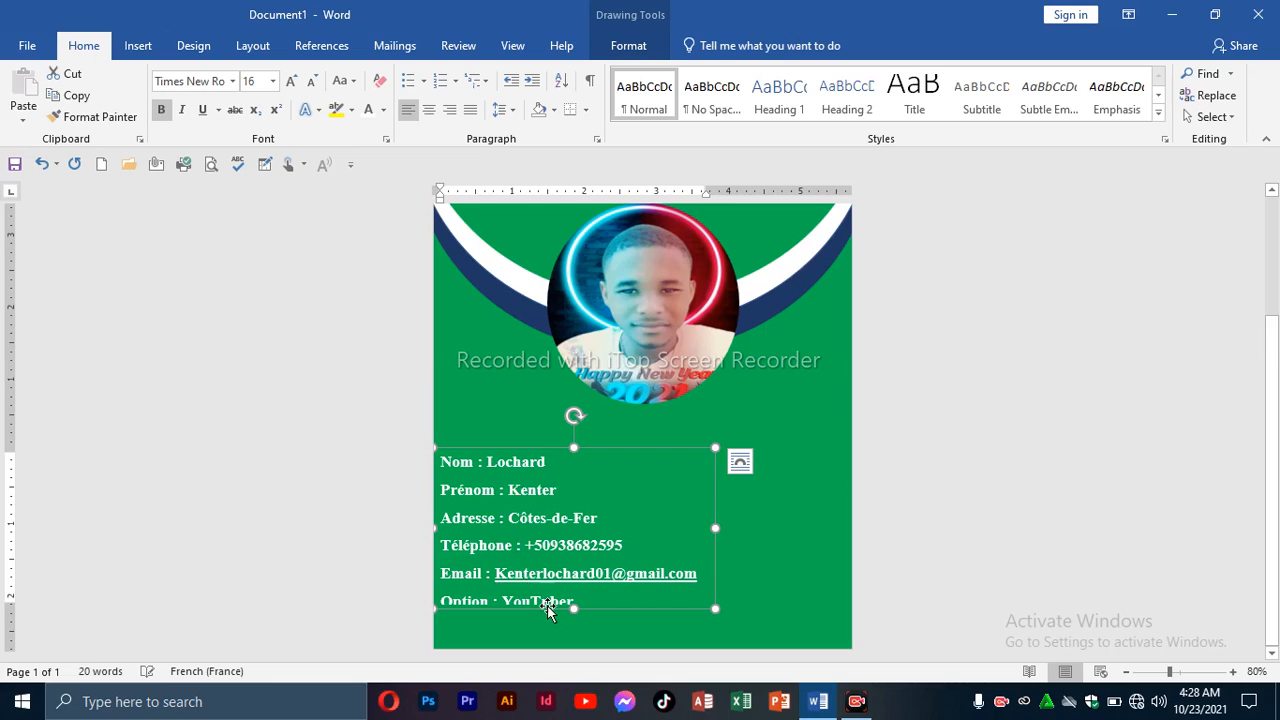
left_click_drag(574, 608, 570, 632)
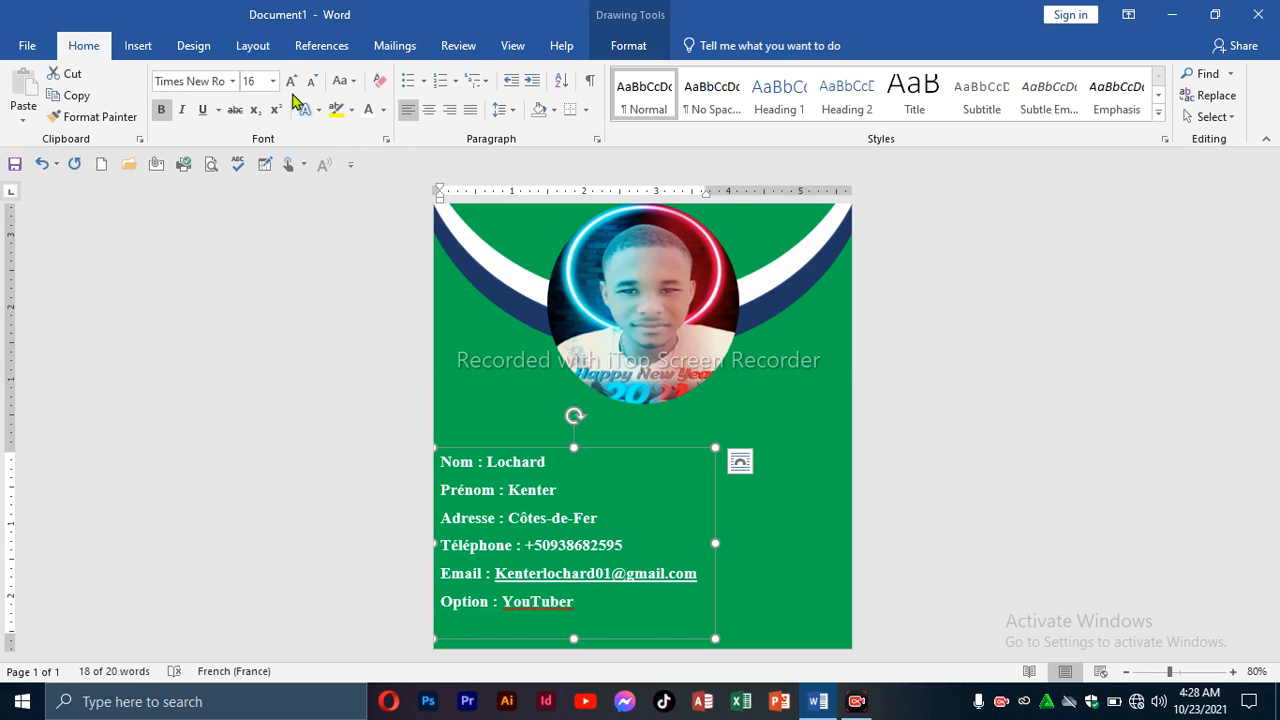
left_click(291, 88)
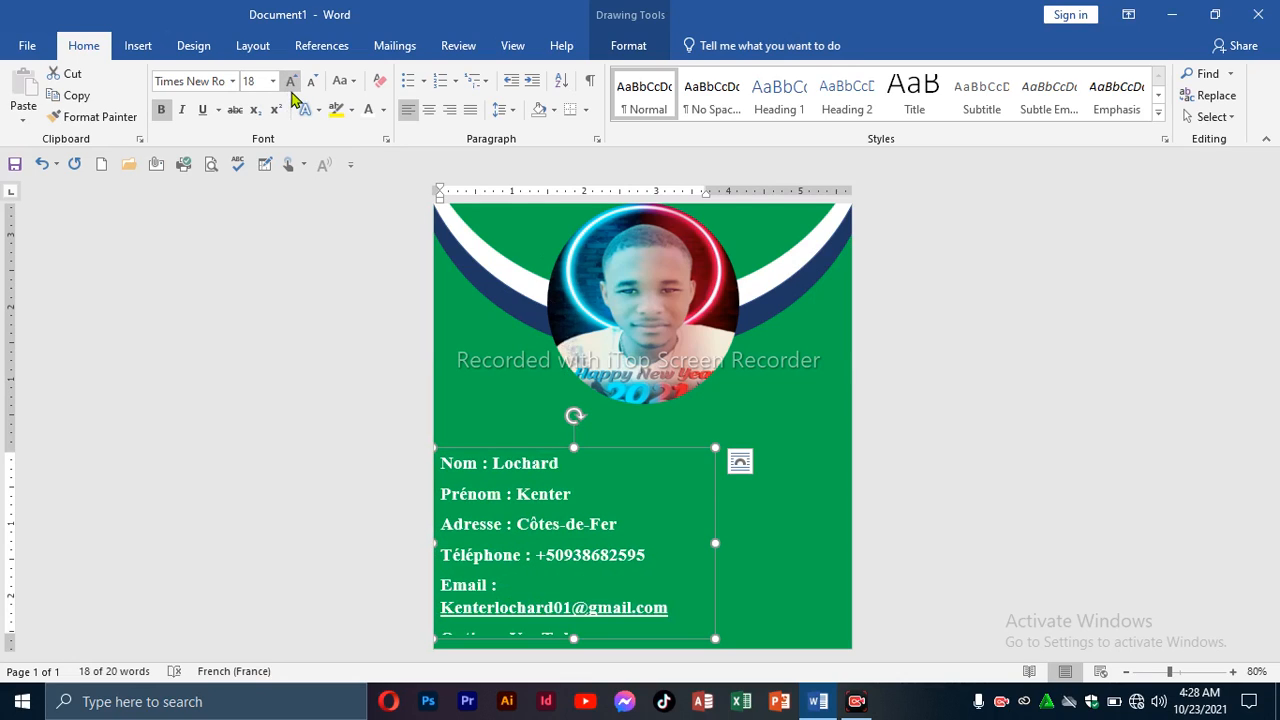
left_click(312, 84)
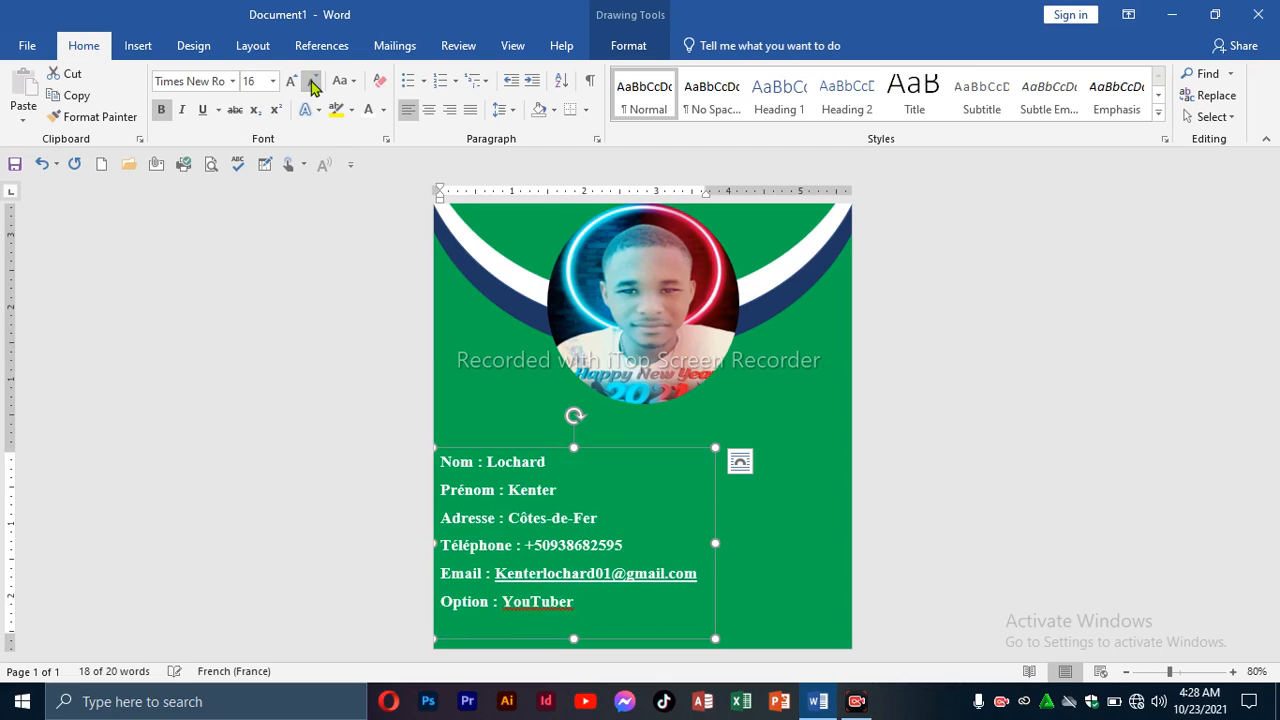
Correct YouTuber to the suggested spelling Youtubeur.
left_click(538, 602)
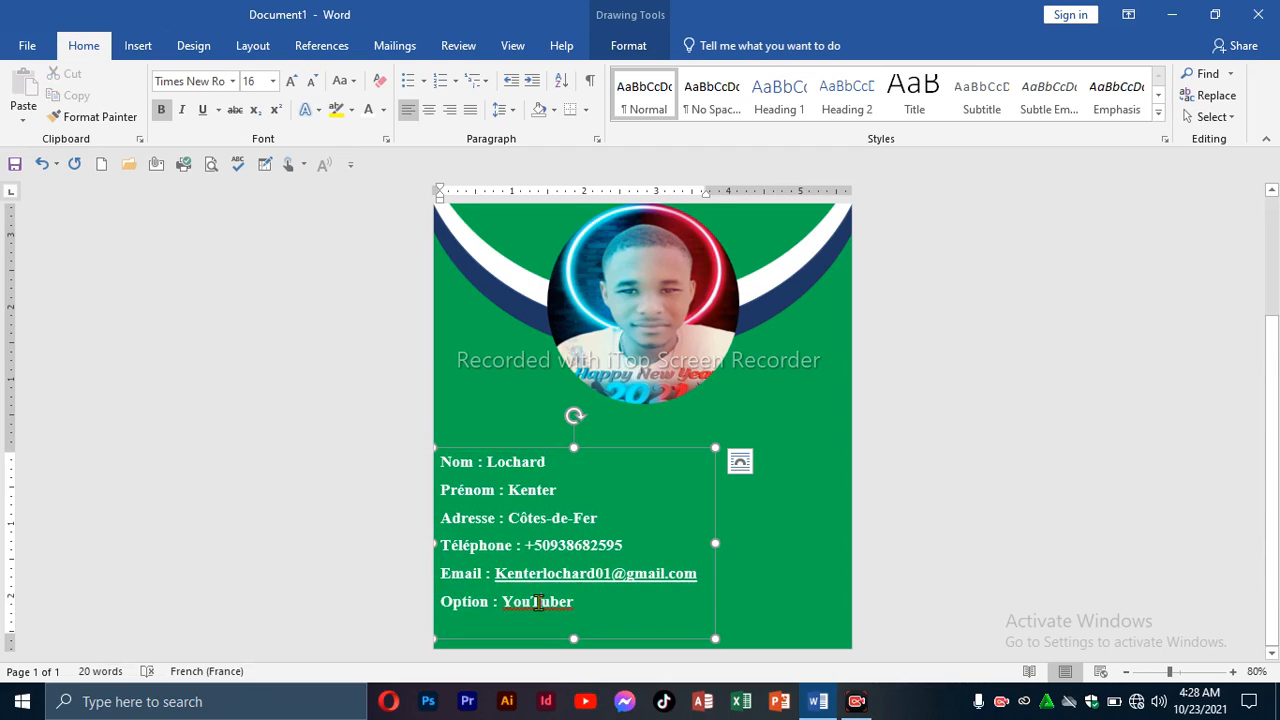
right_click(538, 602)
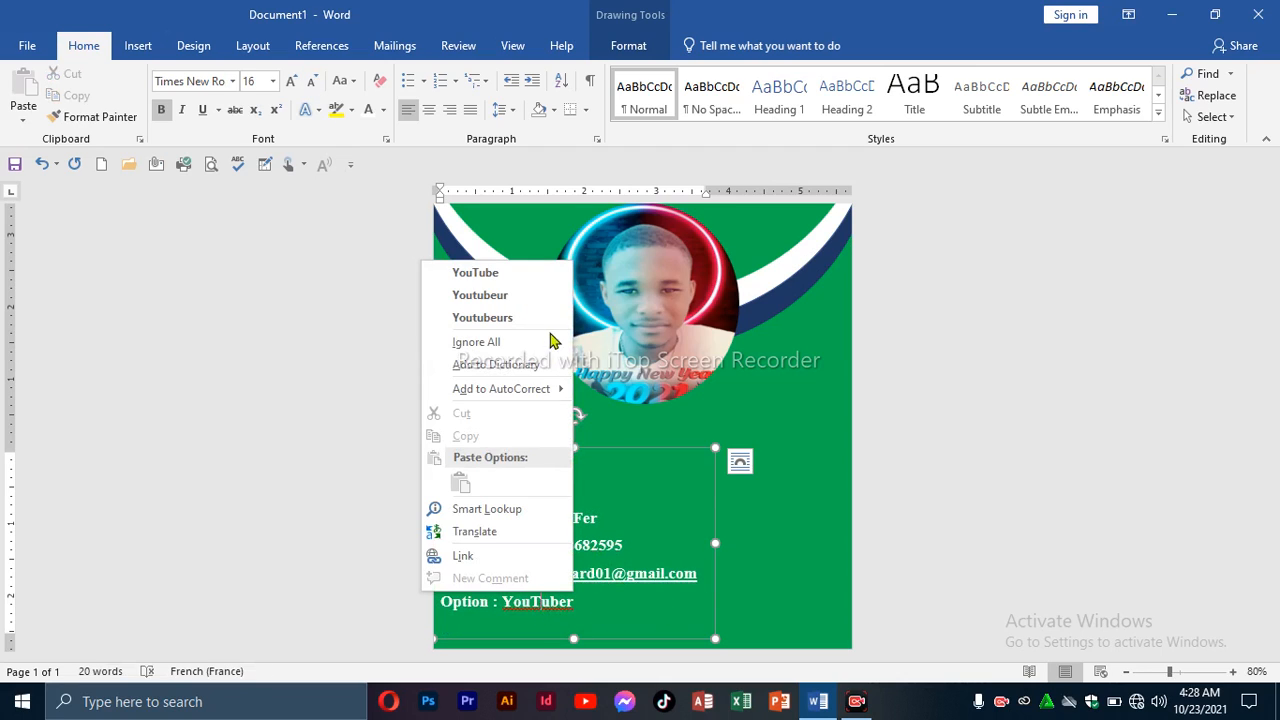
left_click(480, 295)
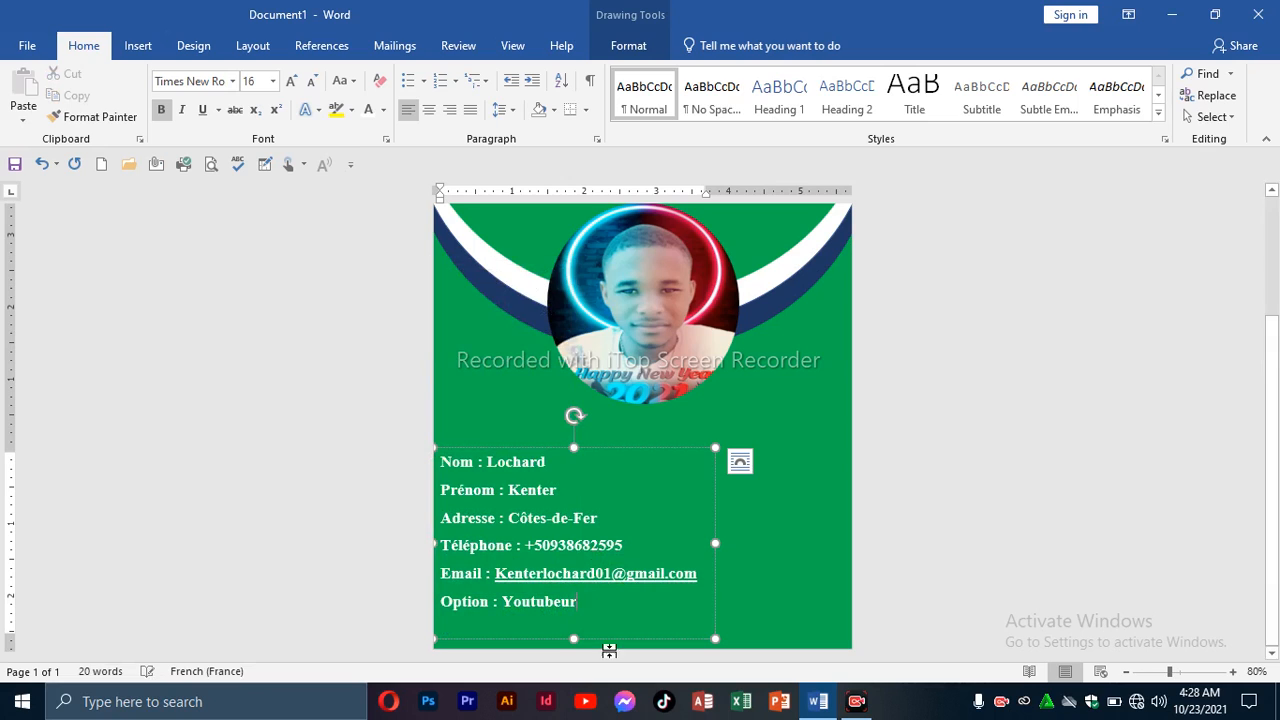
left_click(777, 569)
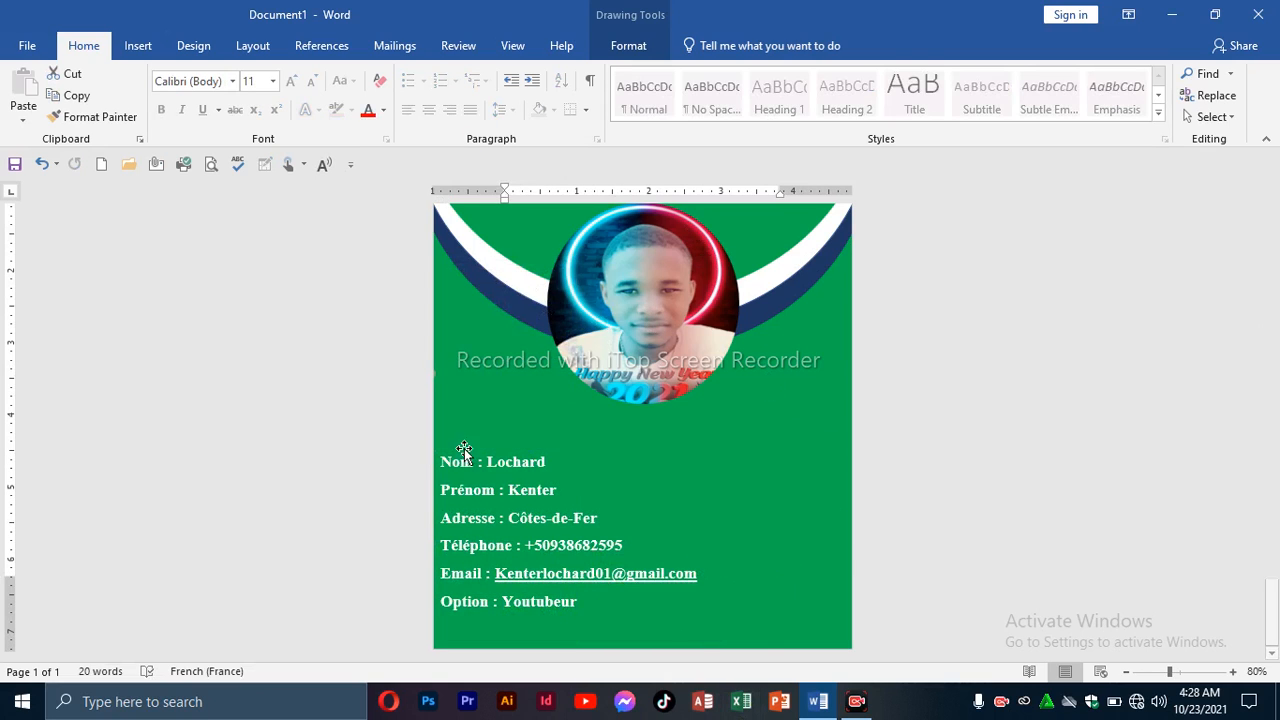
scroll(732, 390, "up", 1)
scroll(732, 390, "up", 2)
scroll(734, 430, "down", 3)
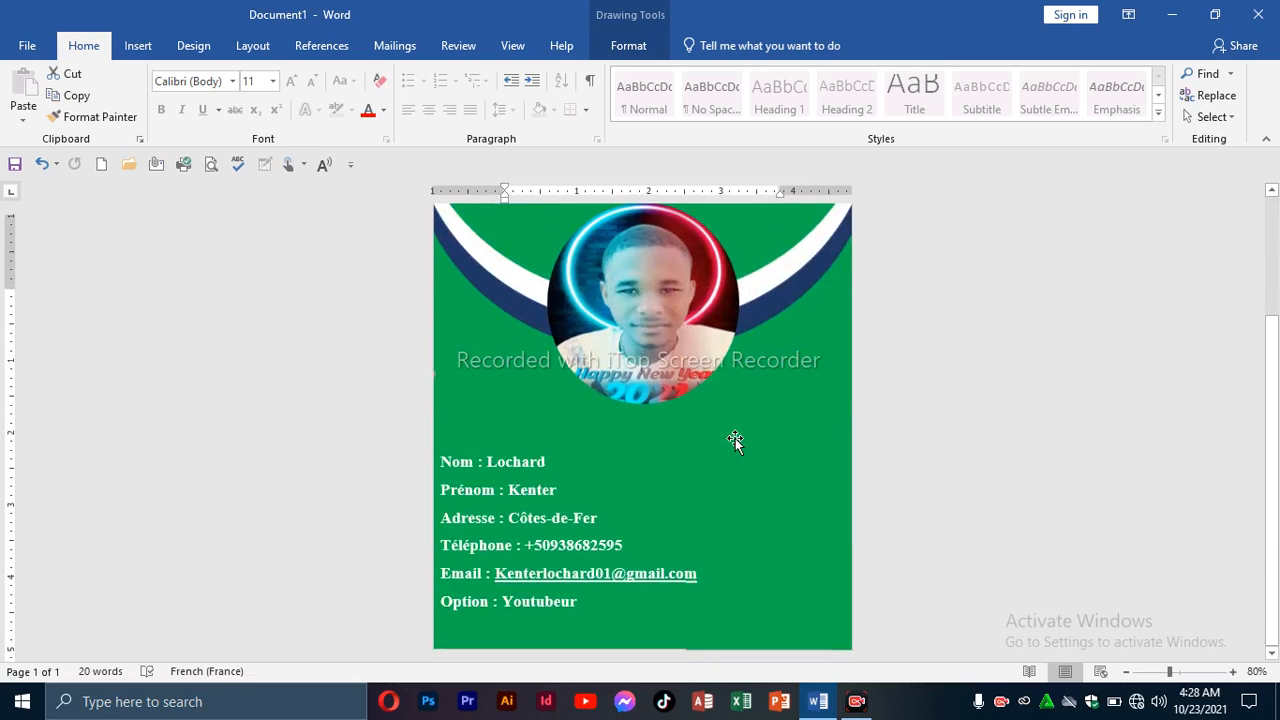
scroll(736, 428, "up", 3)
left_click(1057, 337)
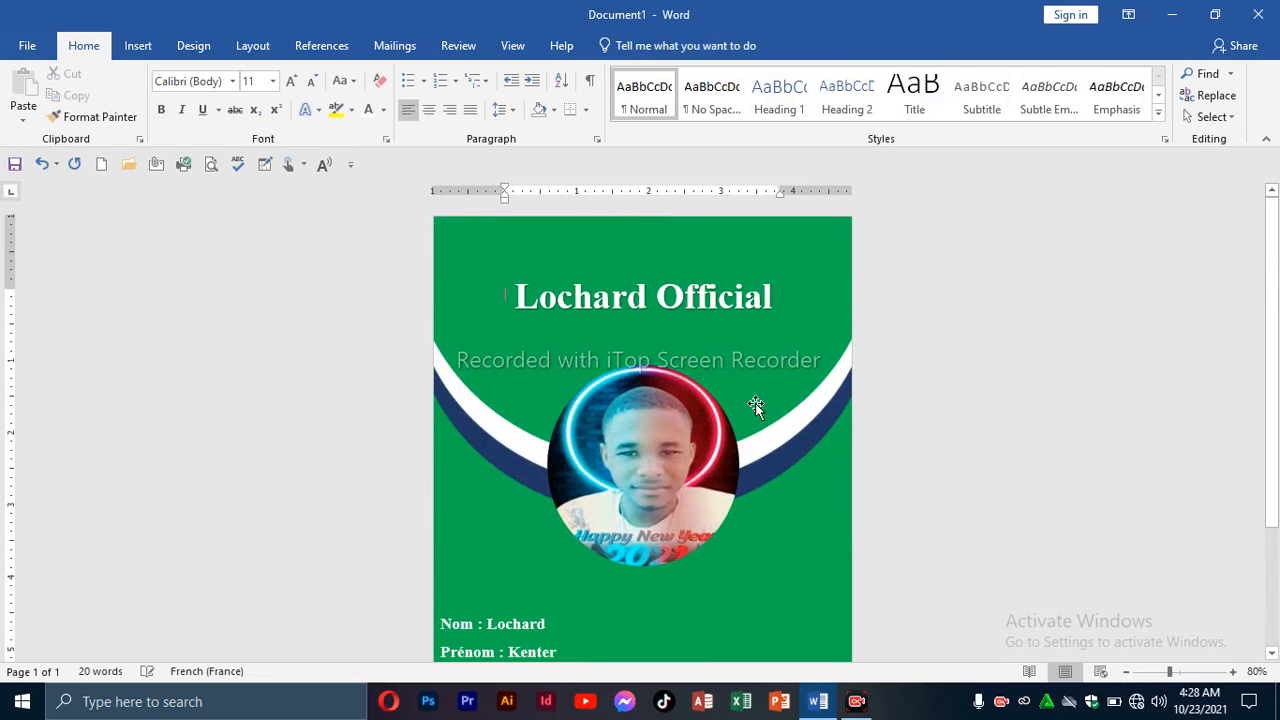
scroll(677, 445, "down", 3)
scroll(677, 448, "up", 1)
scroll(680, 470, "down", 1)
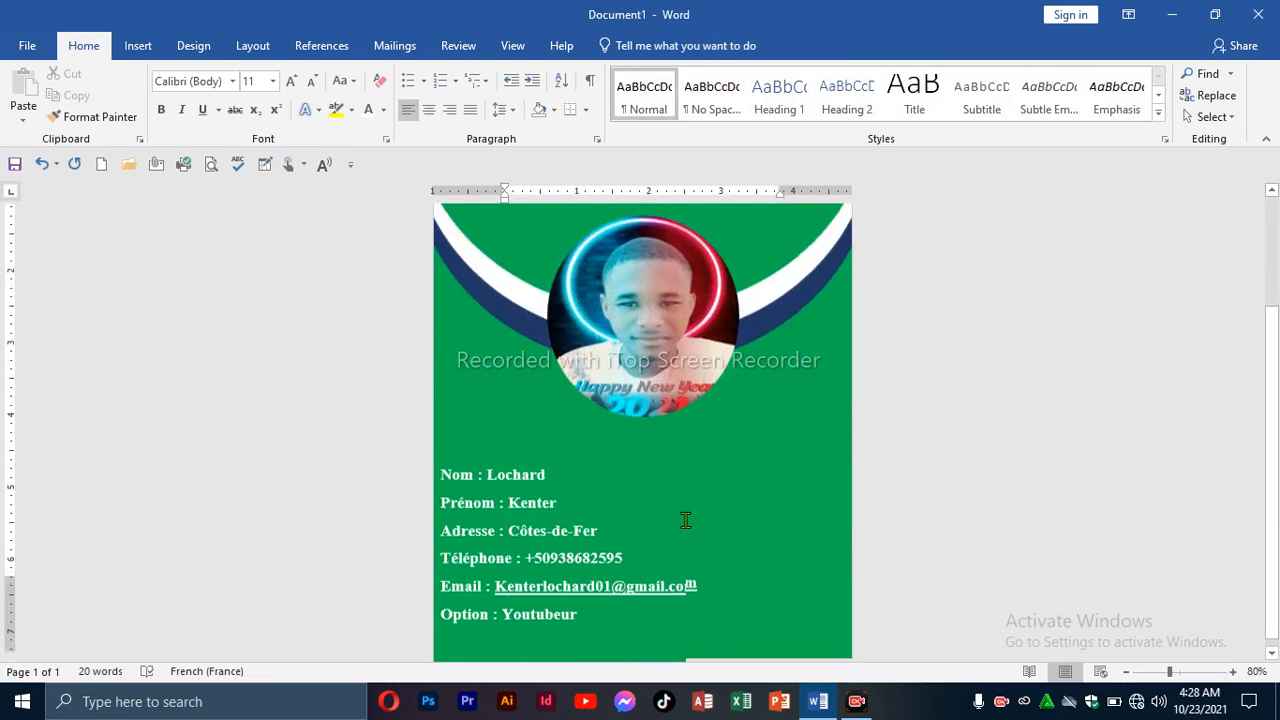
scroll(685, 519, "up", 3)
scroll(685, 519, "down", 3)
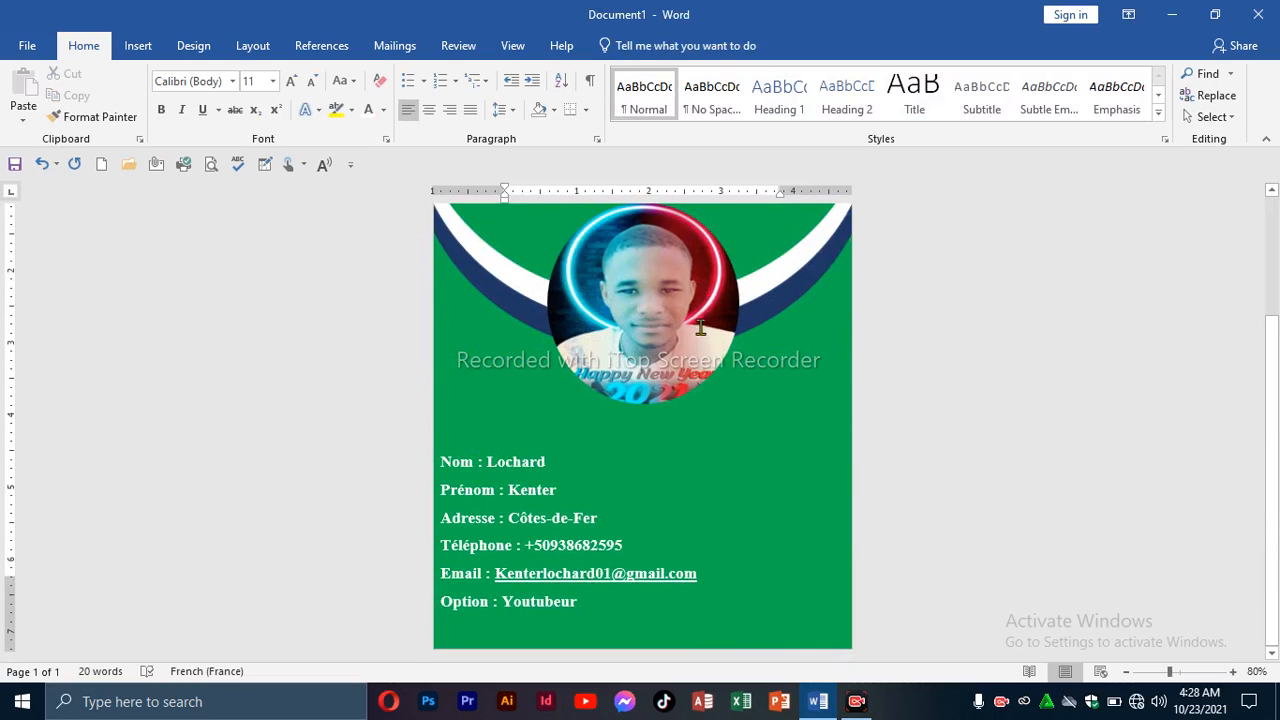
scroll(700, 326, "up", 3)
scroll(715, 315, "down", 3)
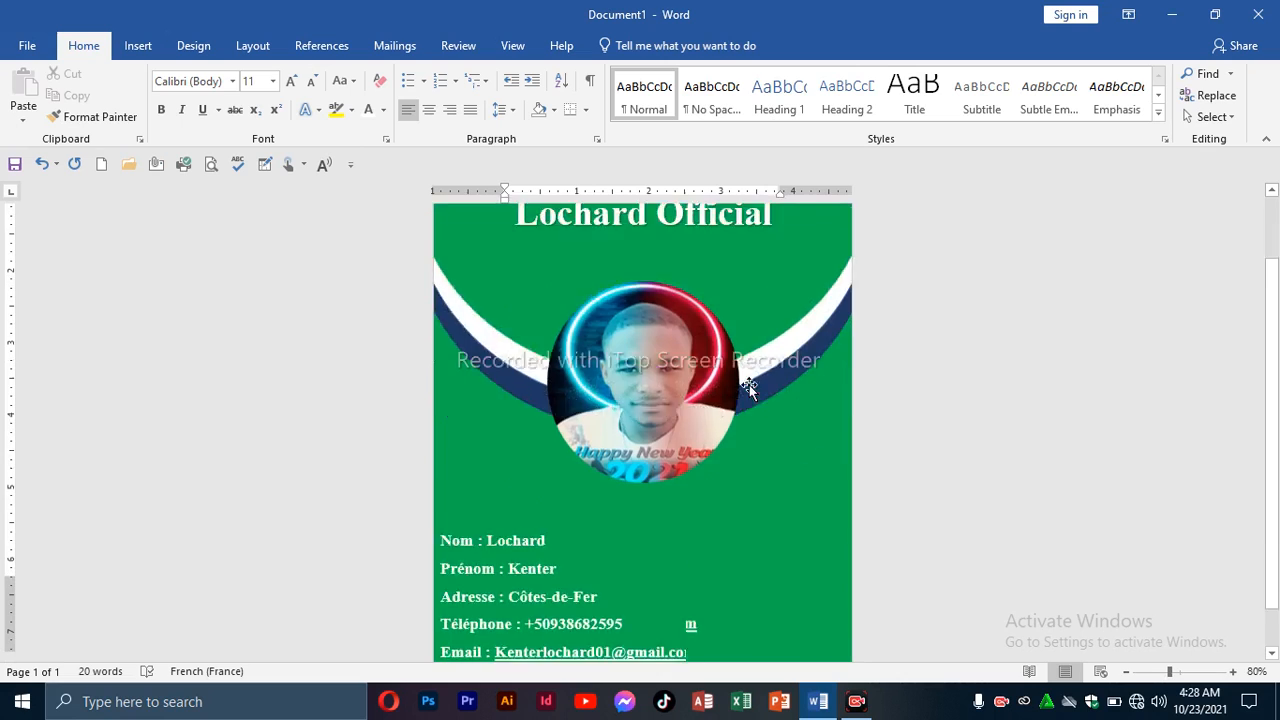
scroll(749, 383, "up", 3)
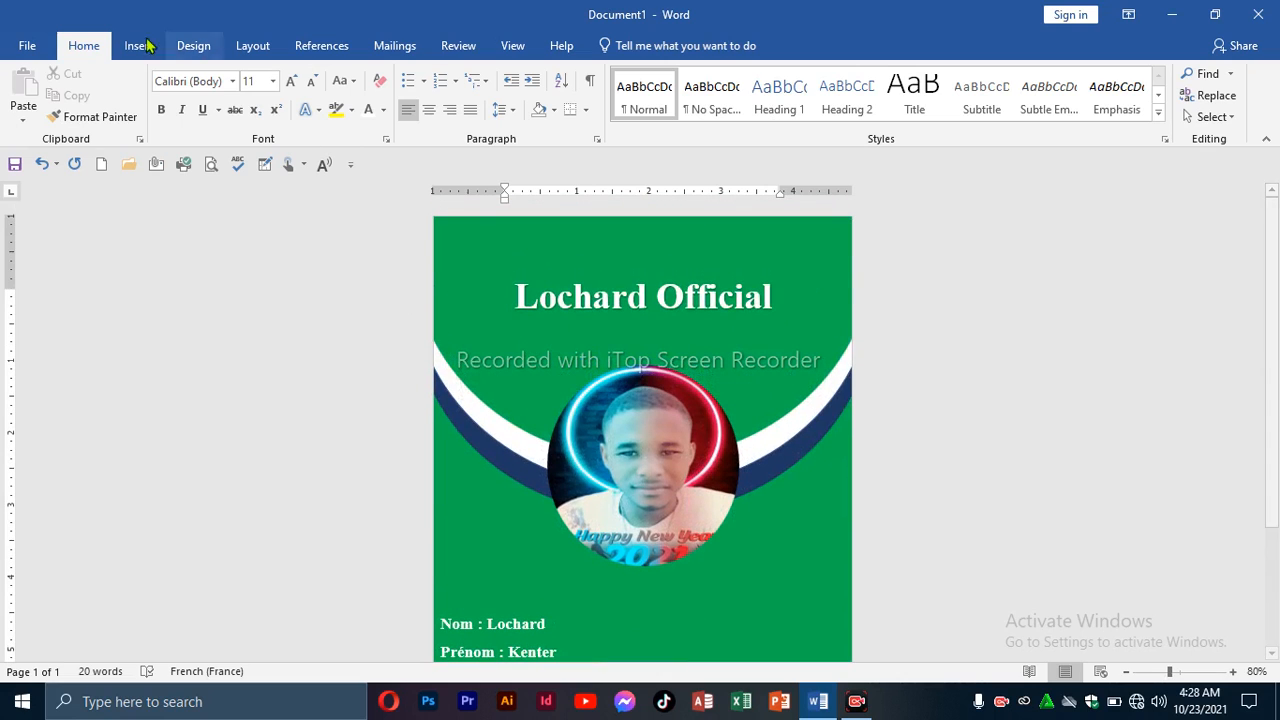